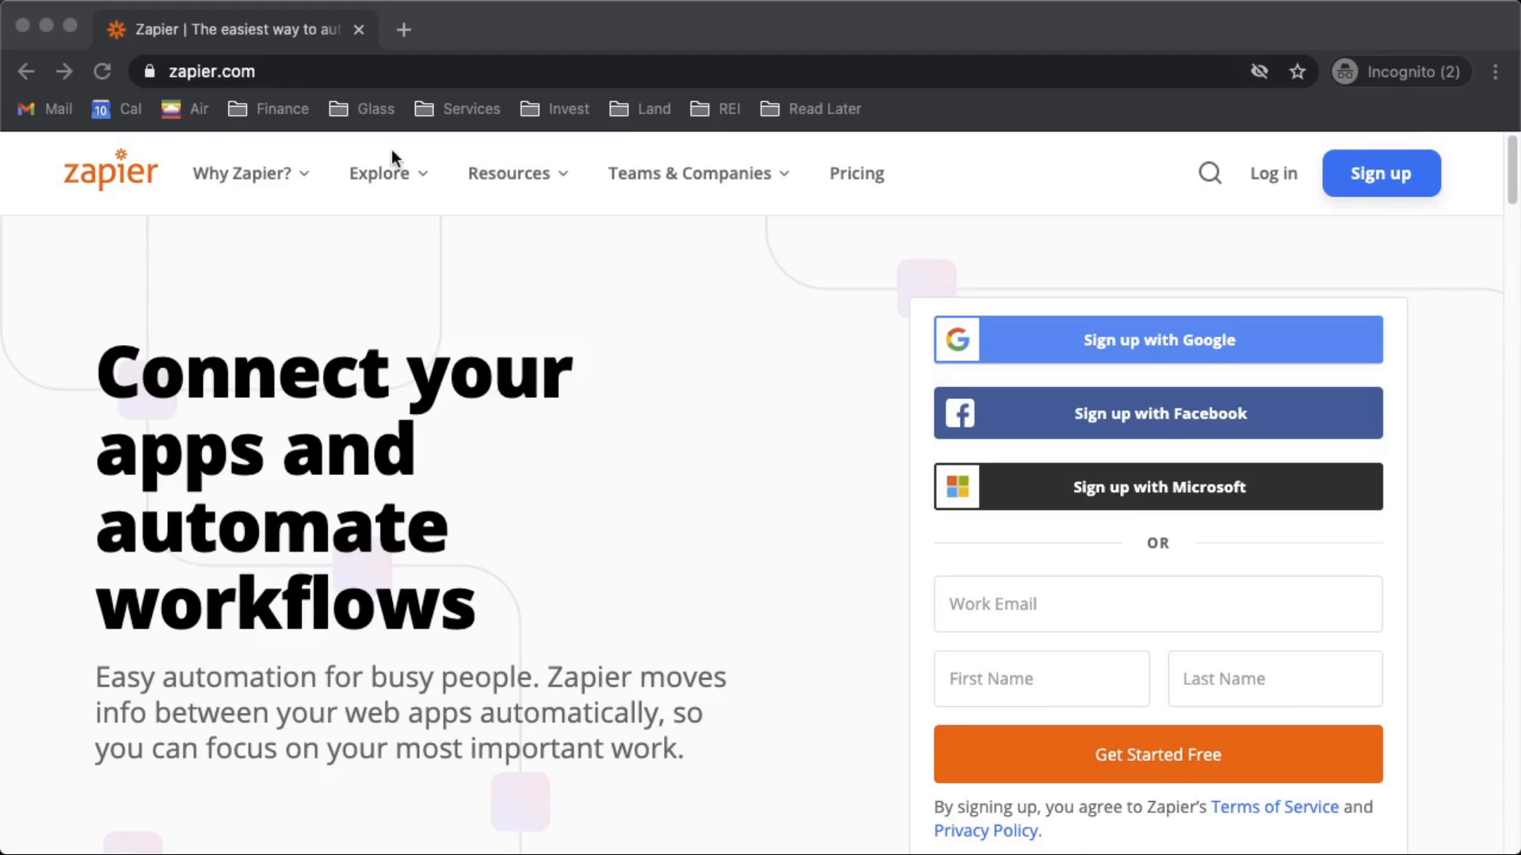
- Close the incognito Zapier home page window to bring back REI Conversion's Campaigns page
click(359, 30)
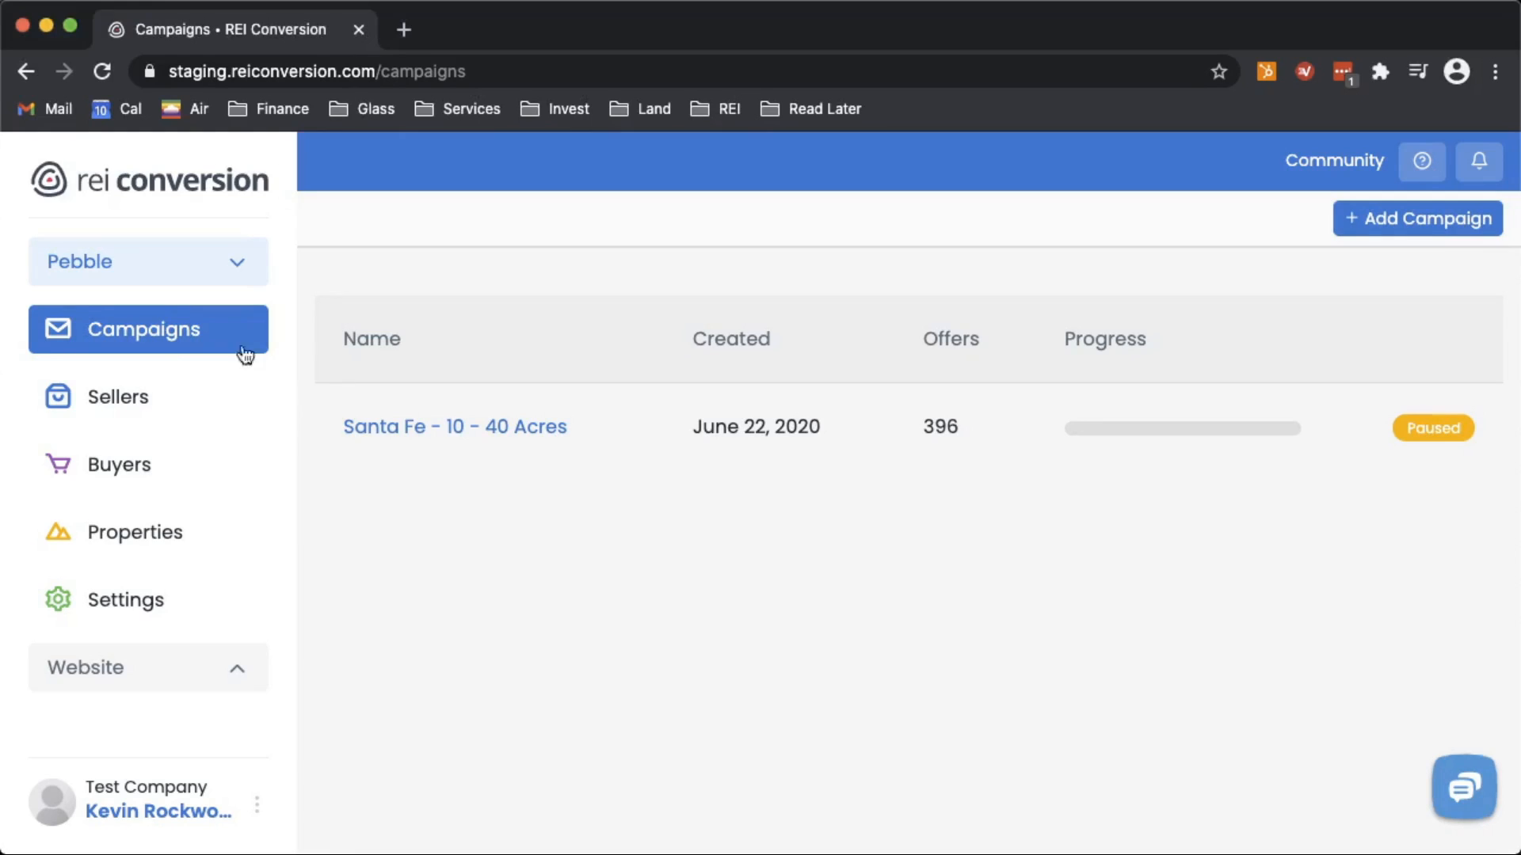
- Connect Zapier from REI Conversion's Settings Integrations list to reach the REI Pebble - Staging invite
click(131, 614)
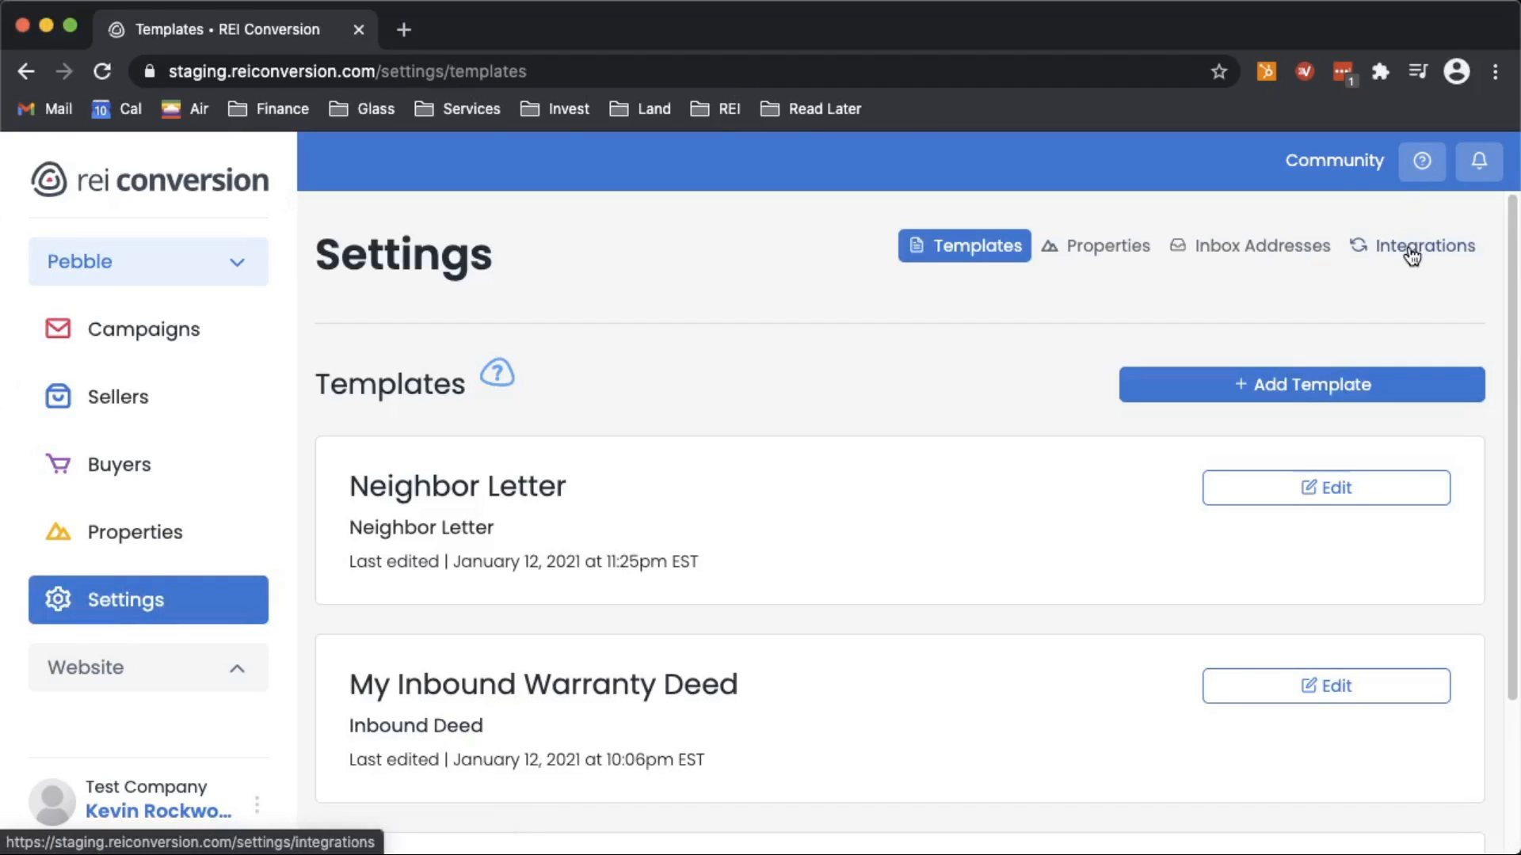
click(1411, 252)
scroll(1086, 377, down, 2)
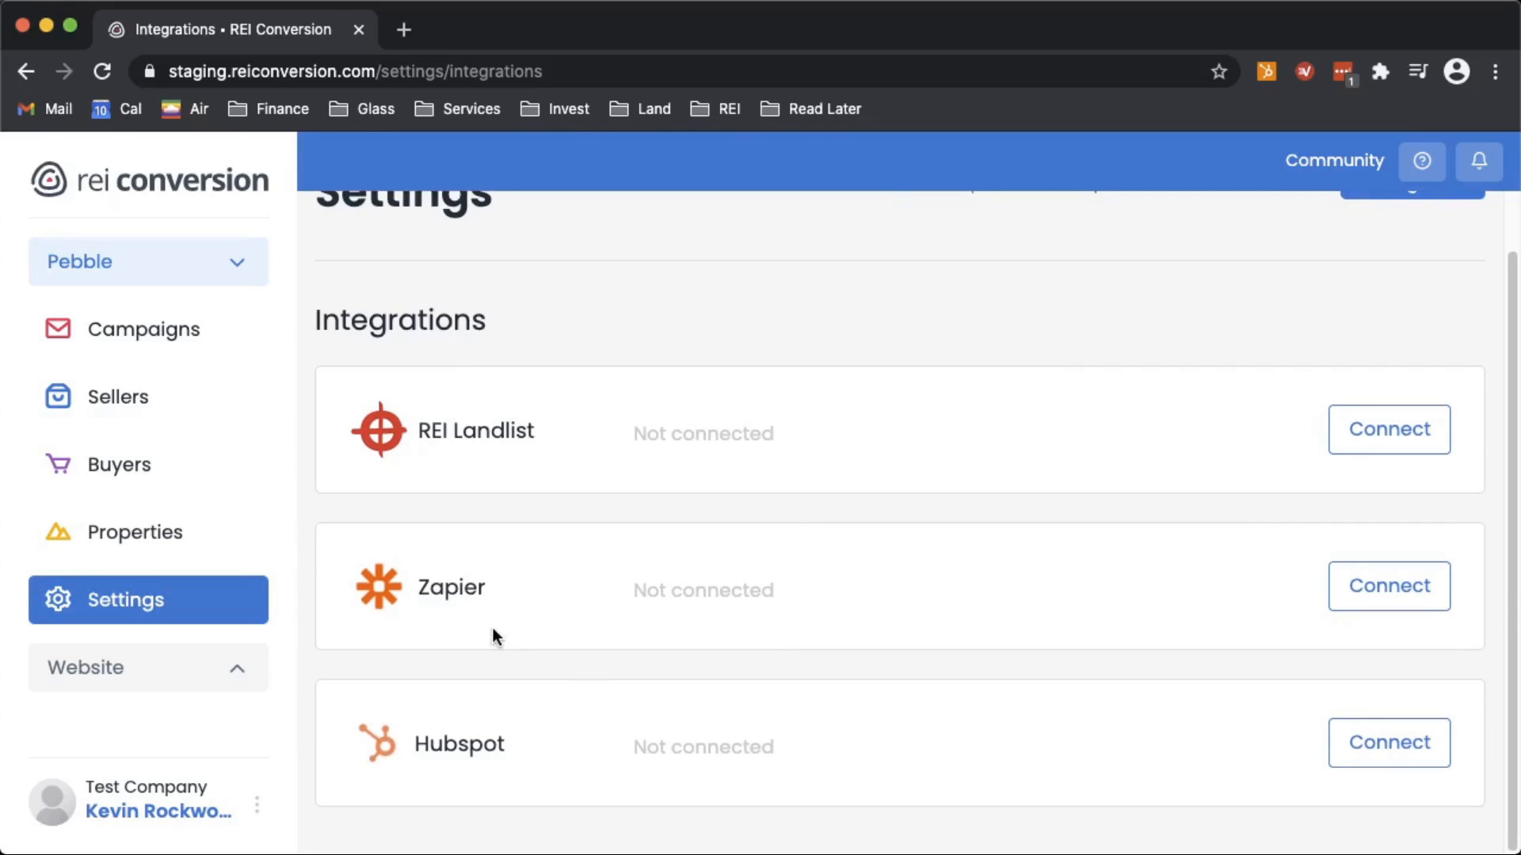
click(1405, 601)
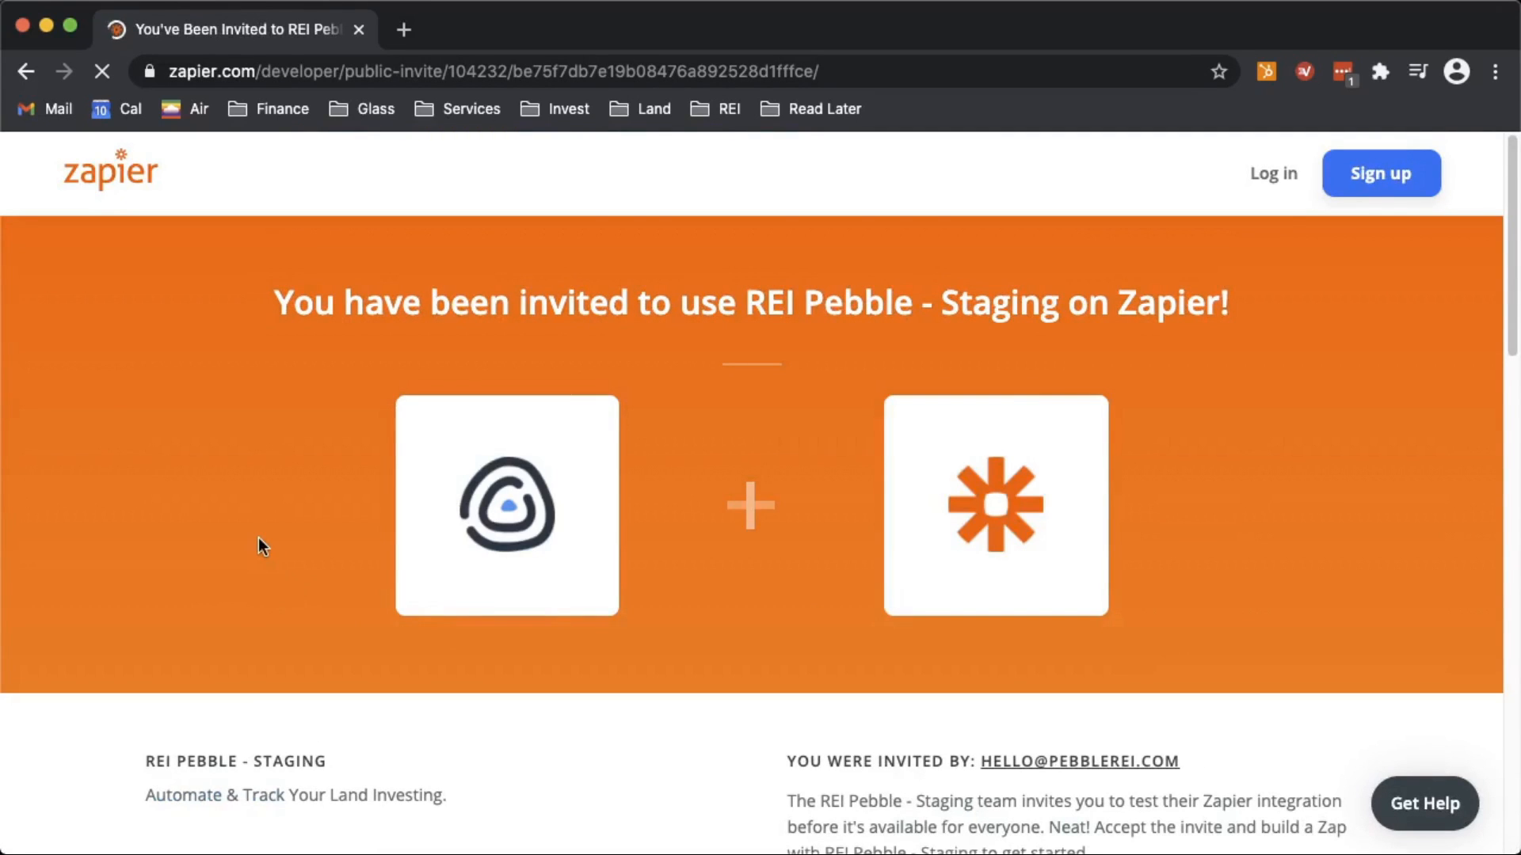
- Accept the REI Pebble - Staging invite and create a new Zap
scroll(258, 537, down, 5)
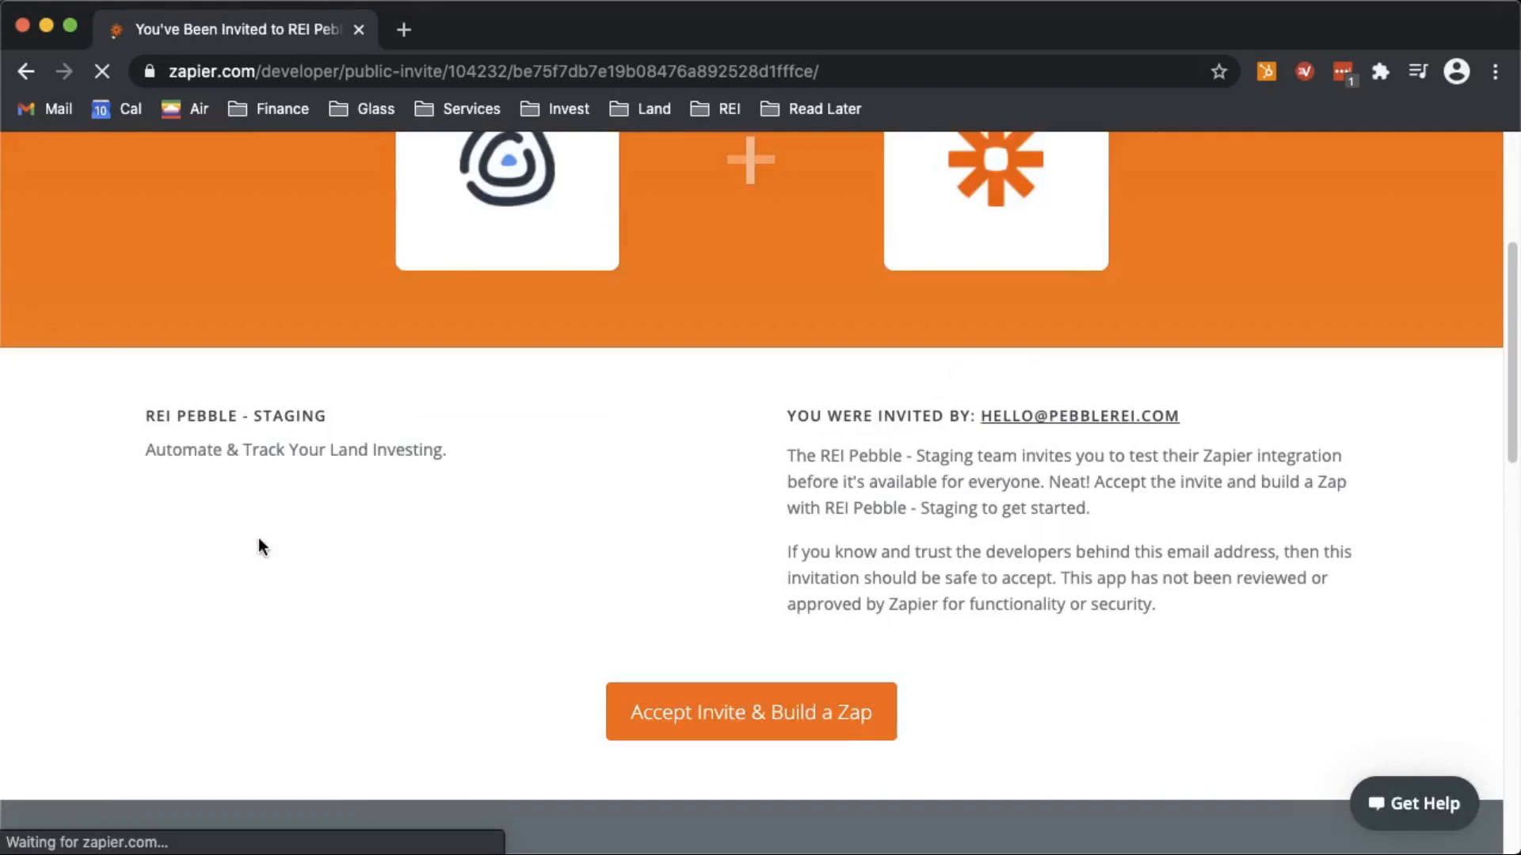
scroll(522, 737, down, 1)
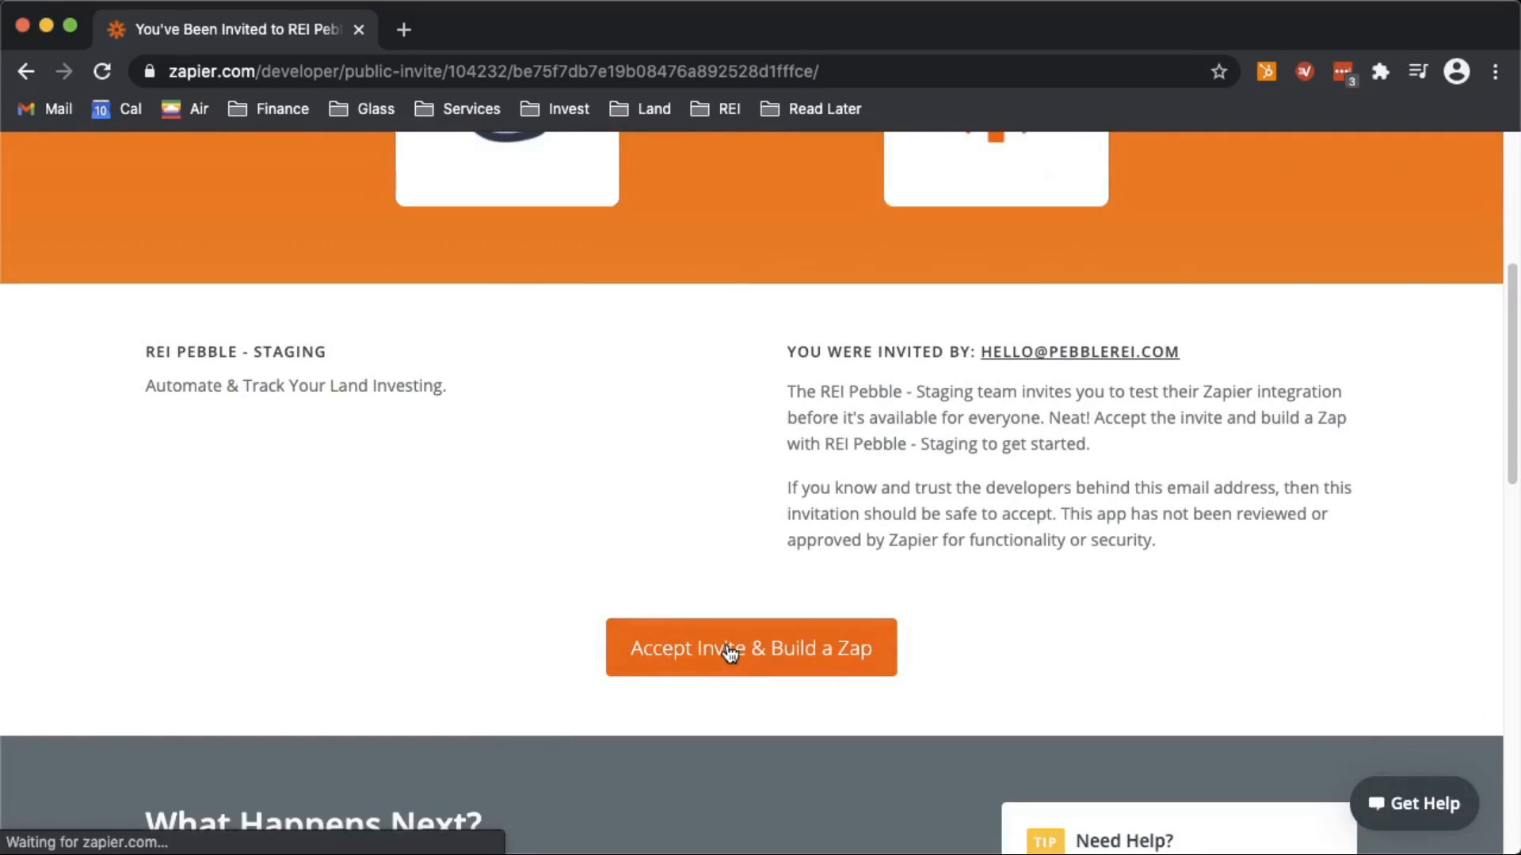
click(730, 651)
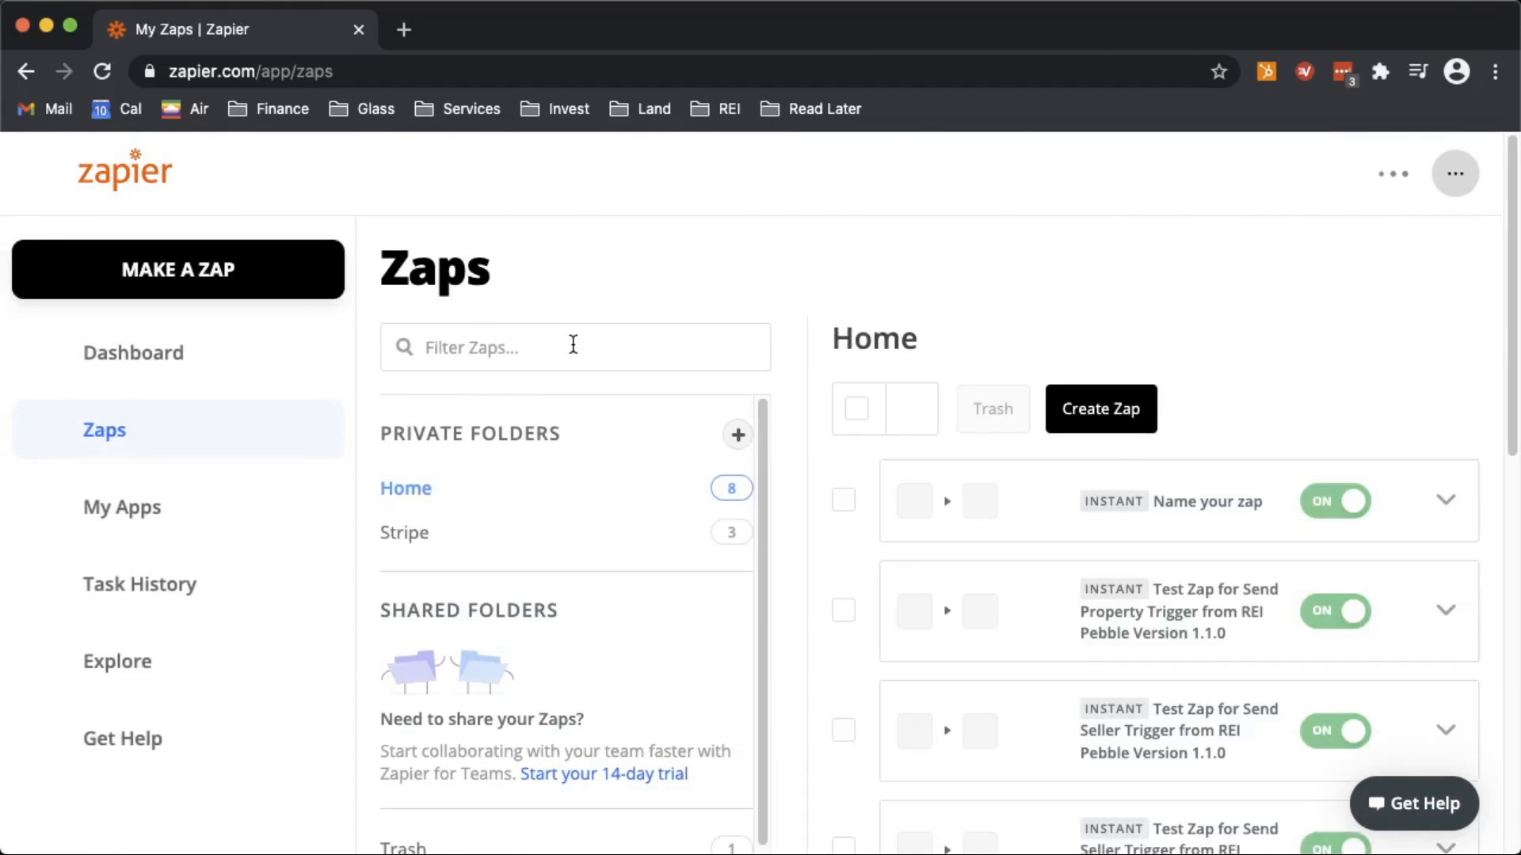
click(1121, 412)
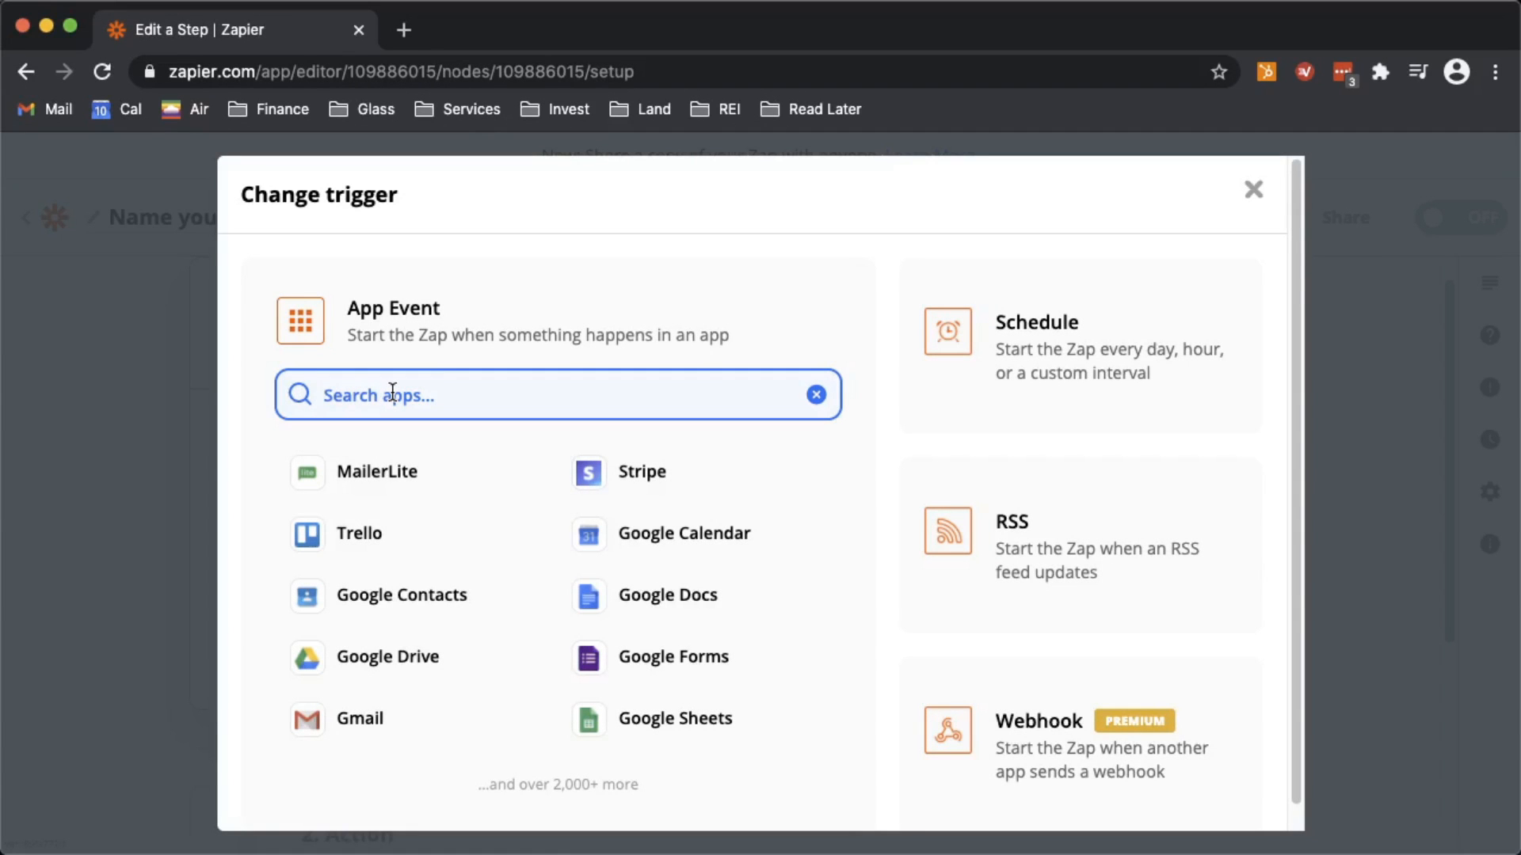
- Set the trigger to REI Pebble - Staging (1.0.0) with the Send Property event
text(pebble)
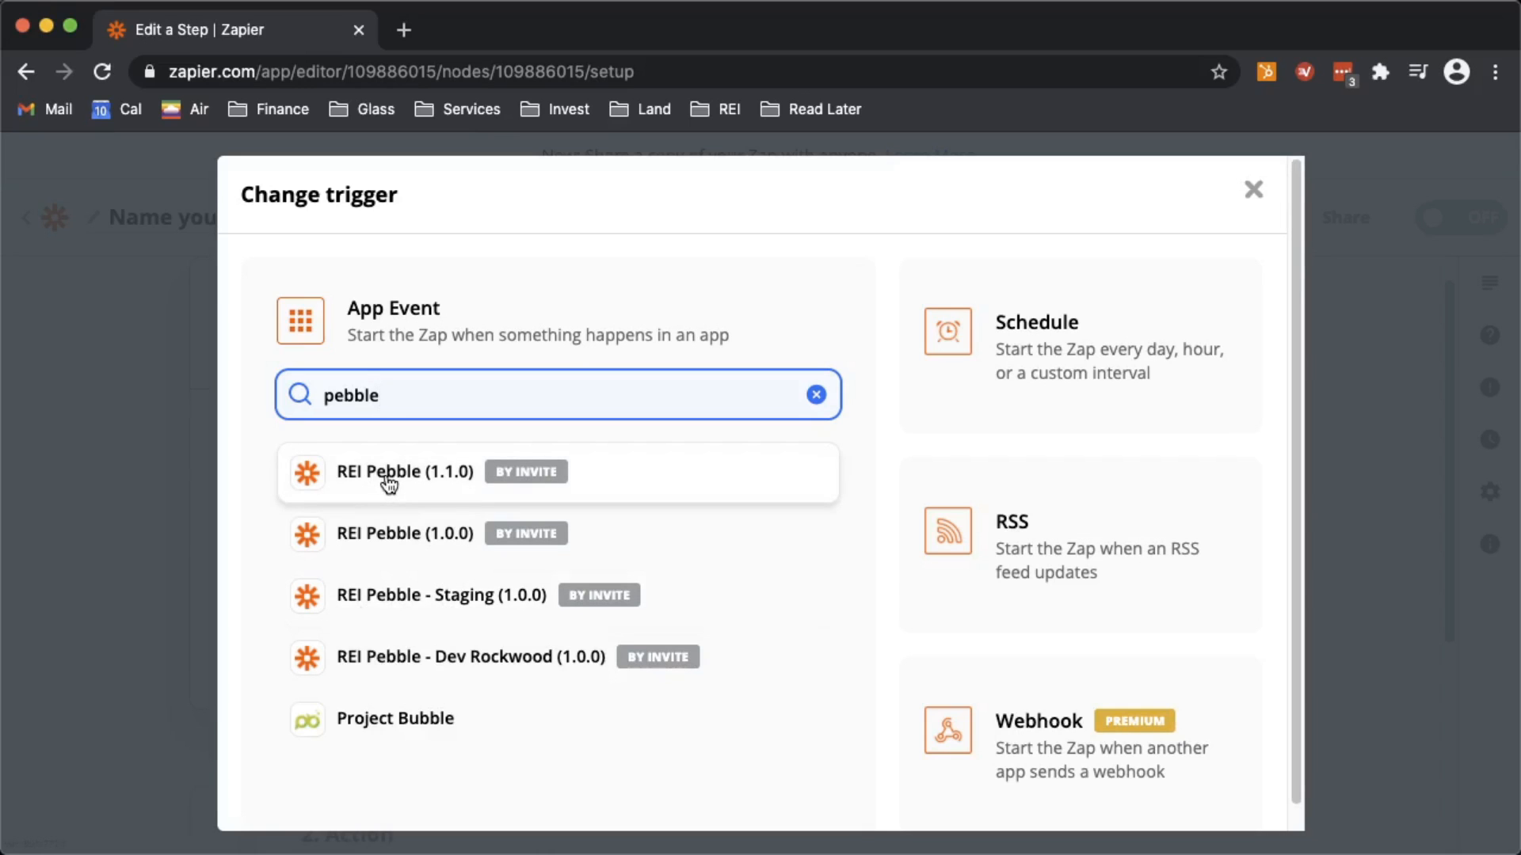
click(416, 601)
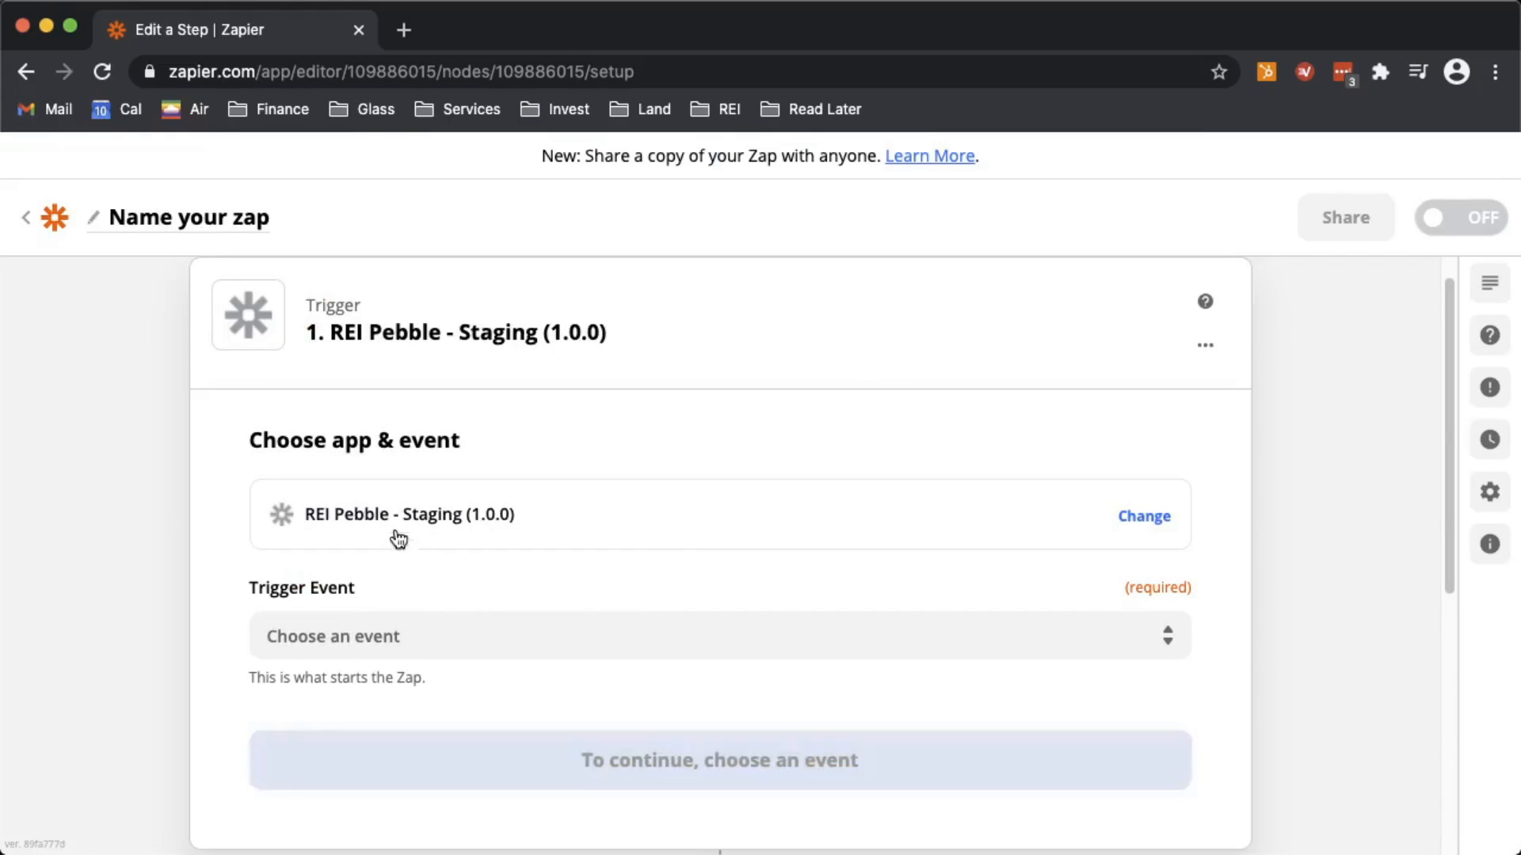
click(389, 643)
scroll(390, 641, down, 2)
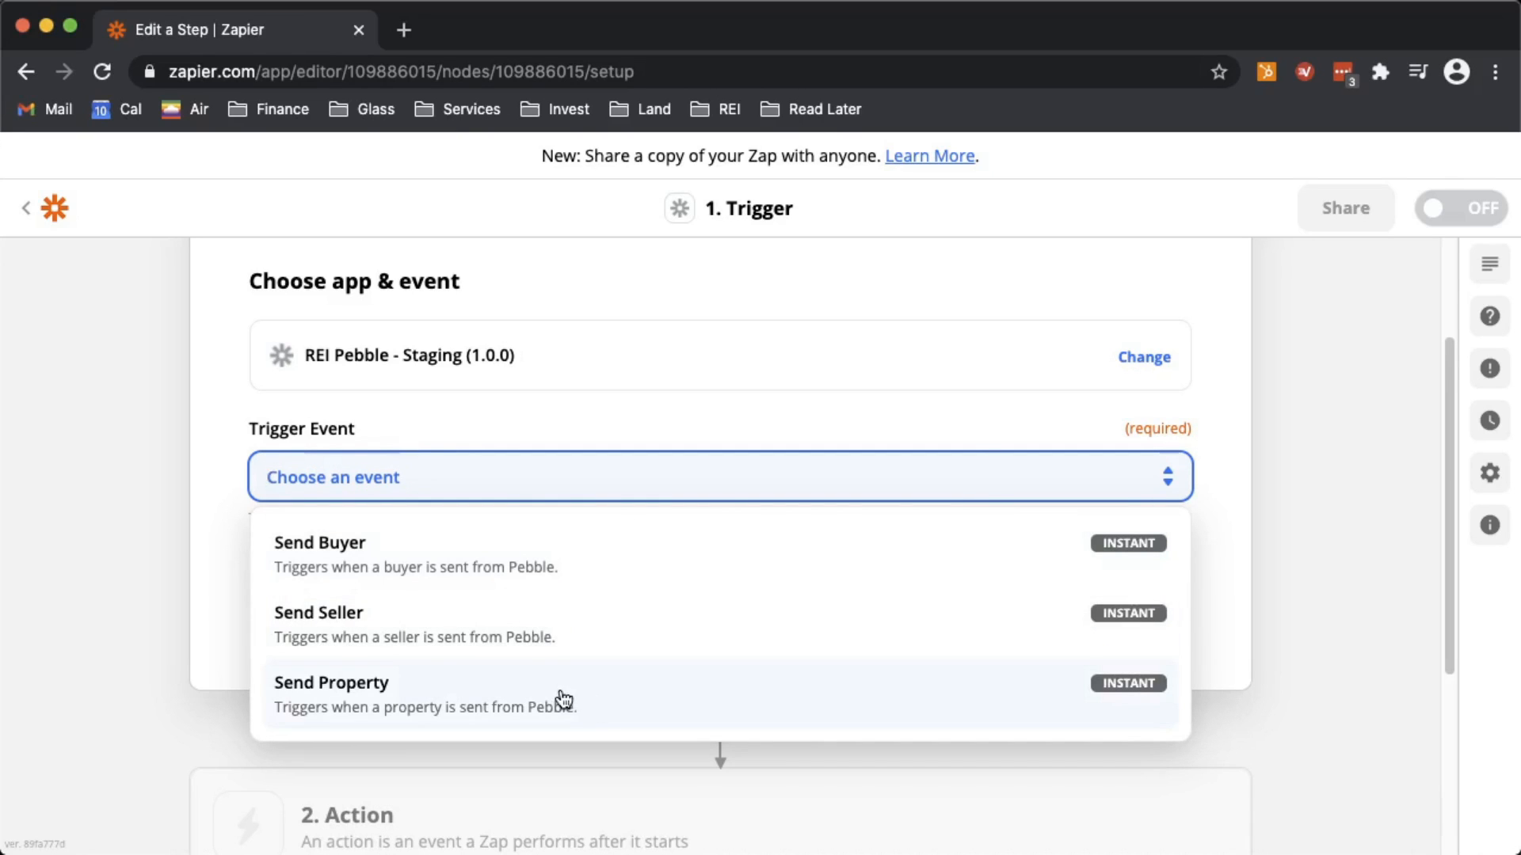
click(409, 696)
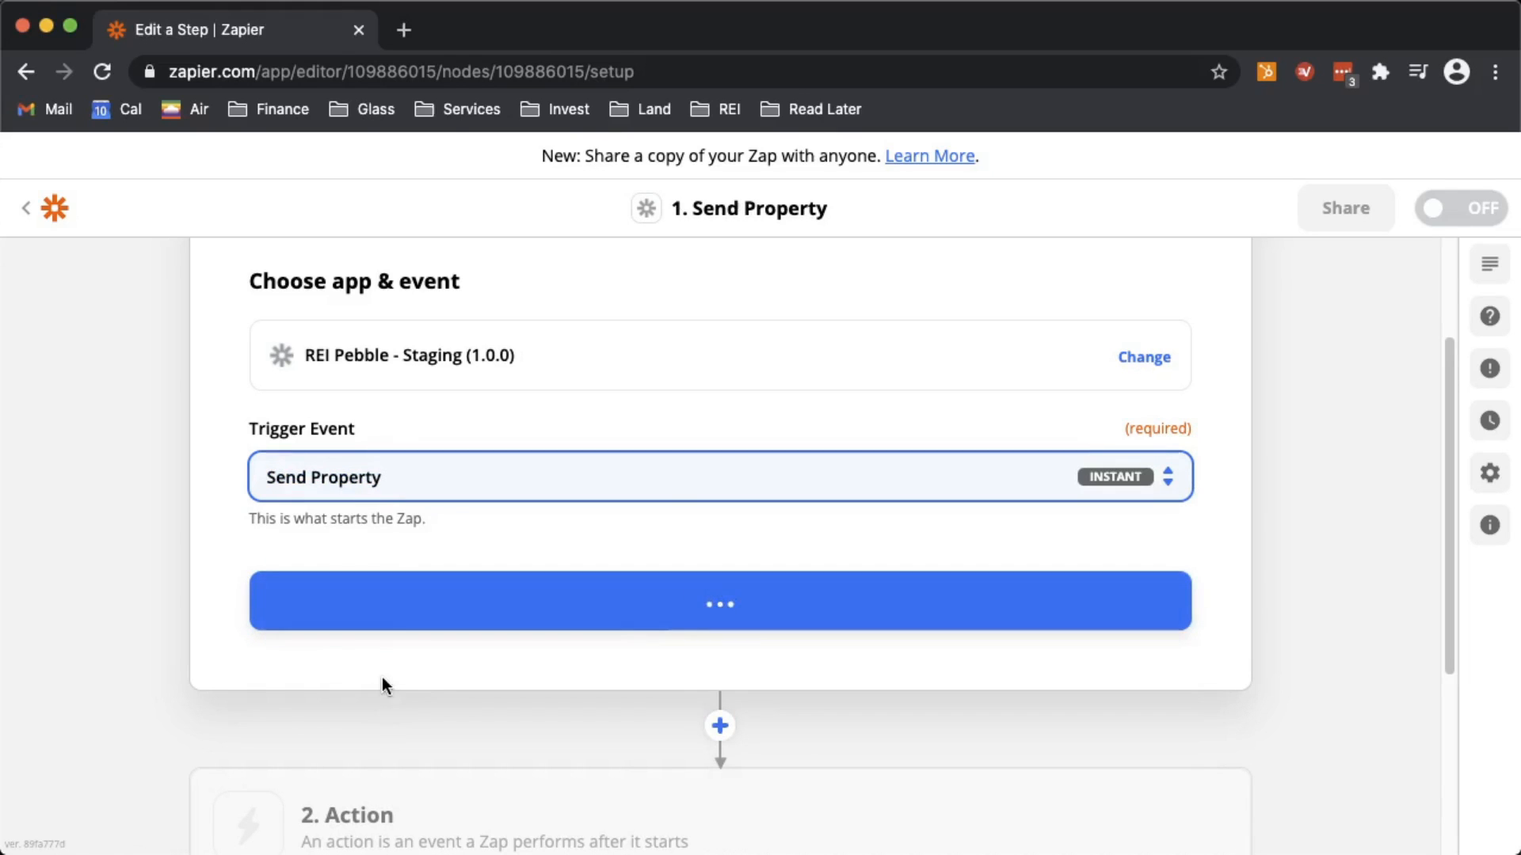
click(658, 615)
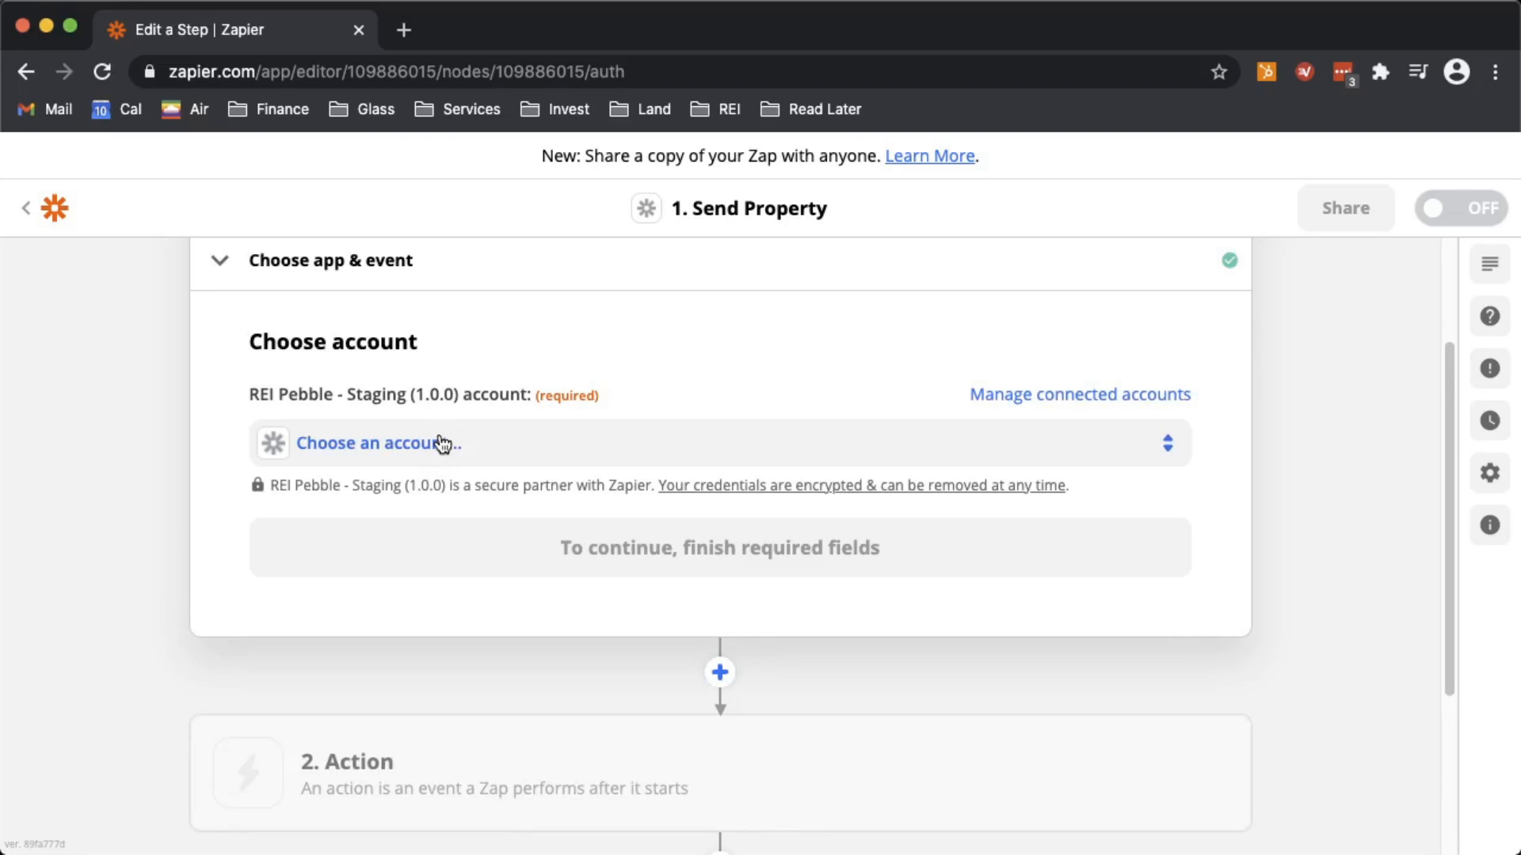
- Choose the REI Pebble - Staging (1.0.0) account for the trigger and continue
click(442, 444)
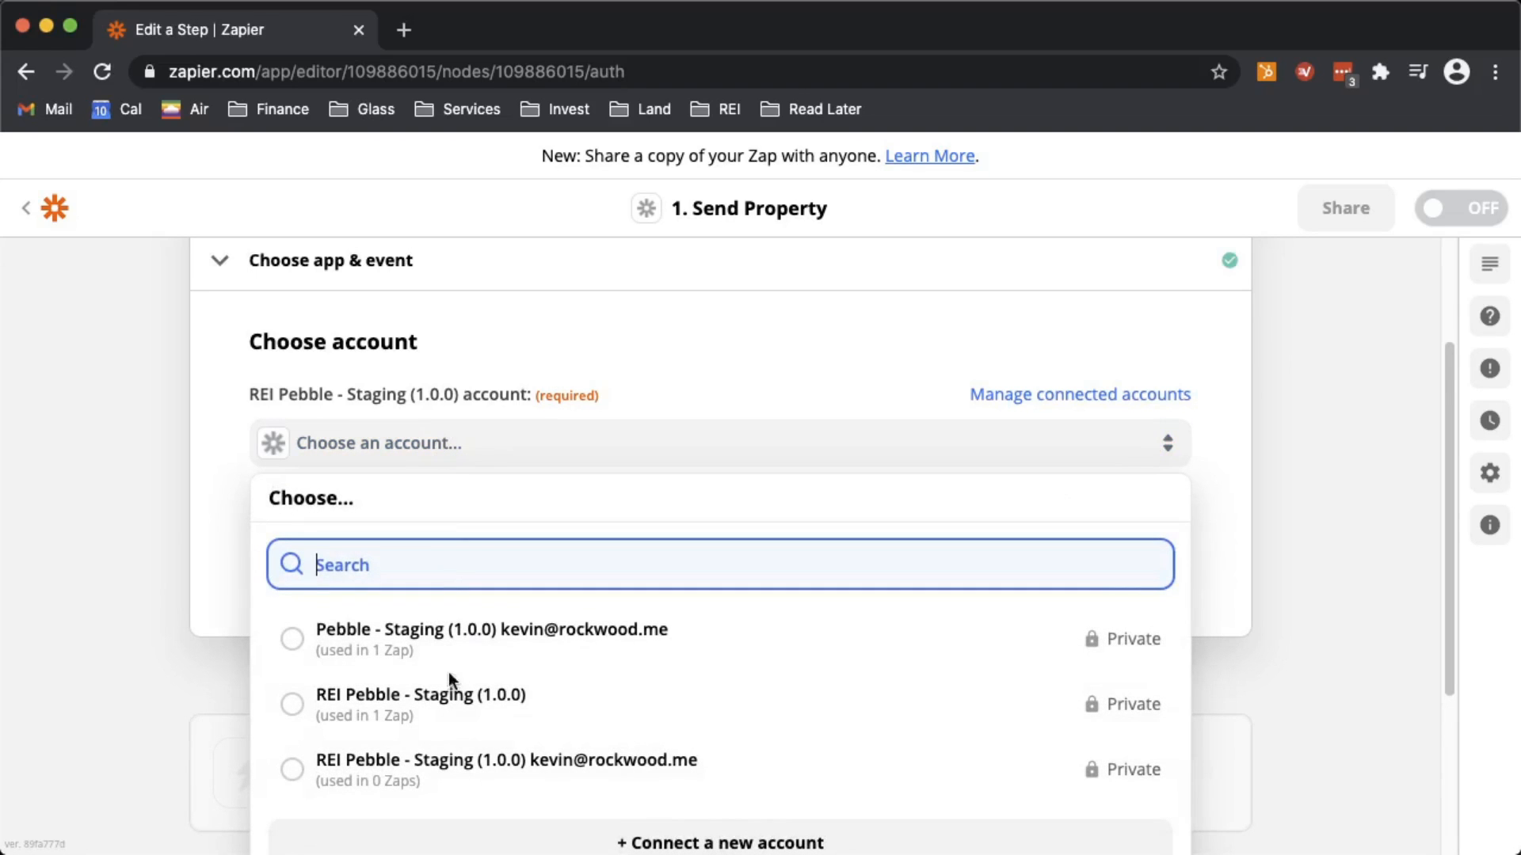
click(445, 703)
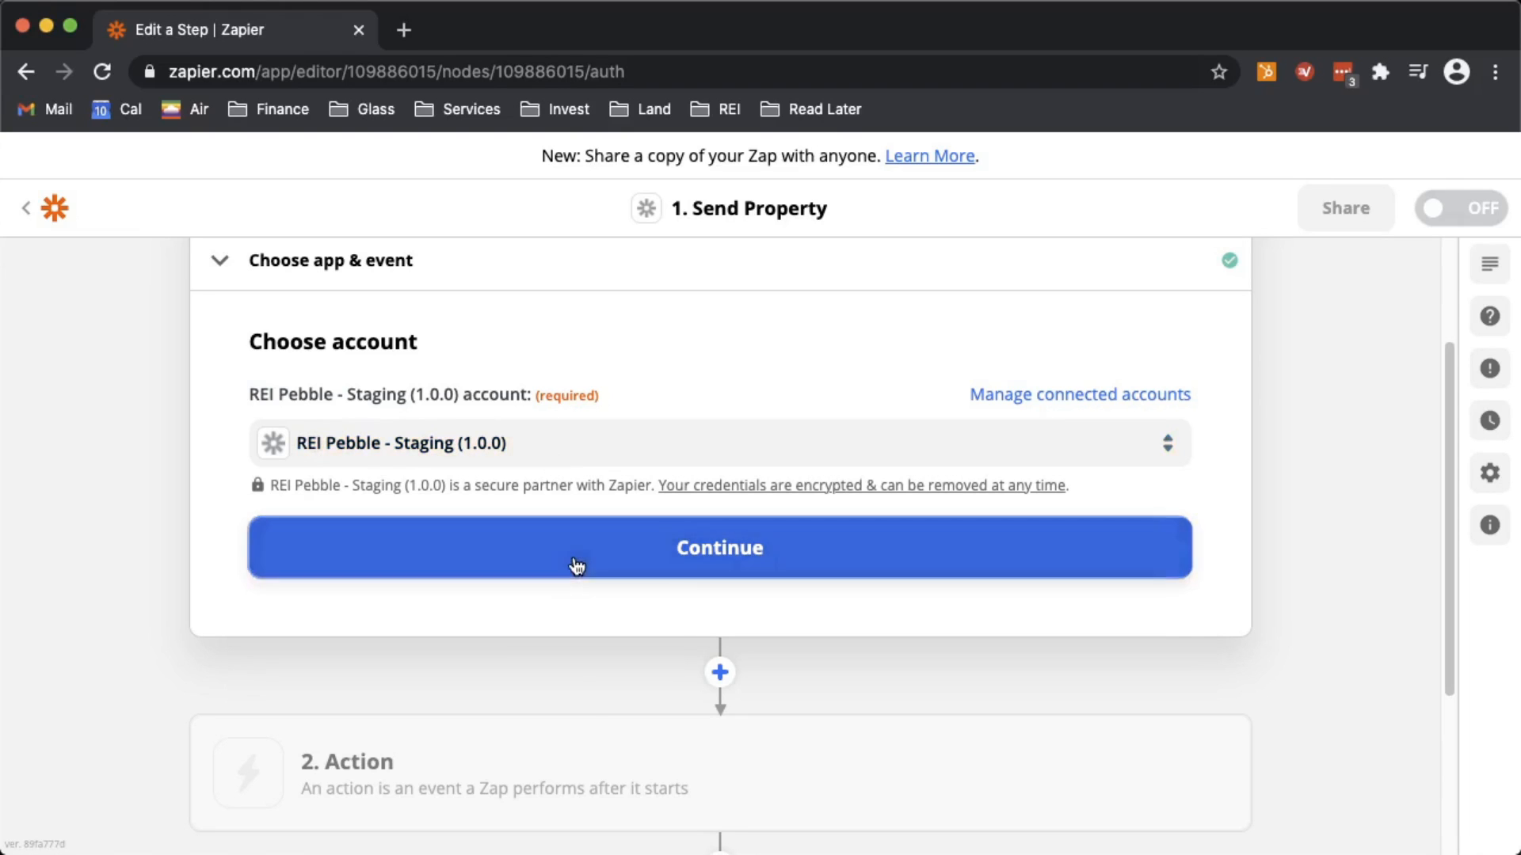
click(397, 563)
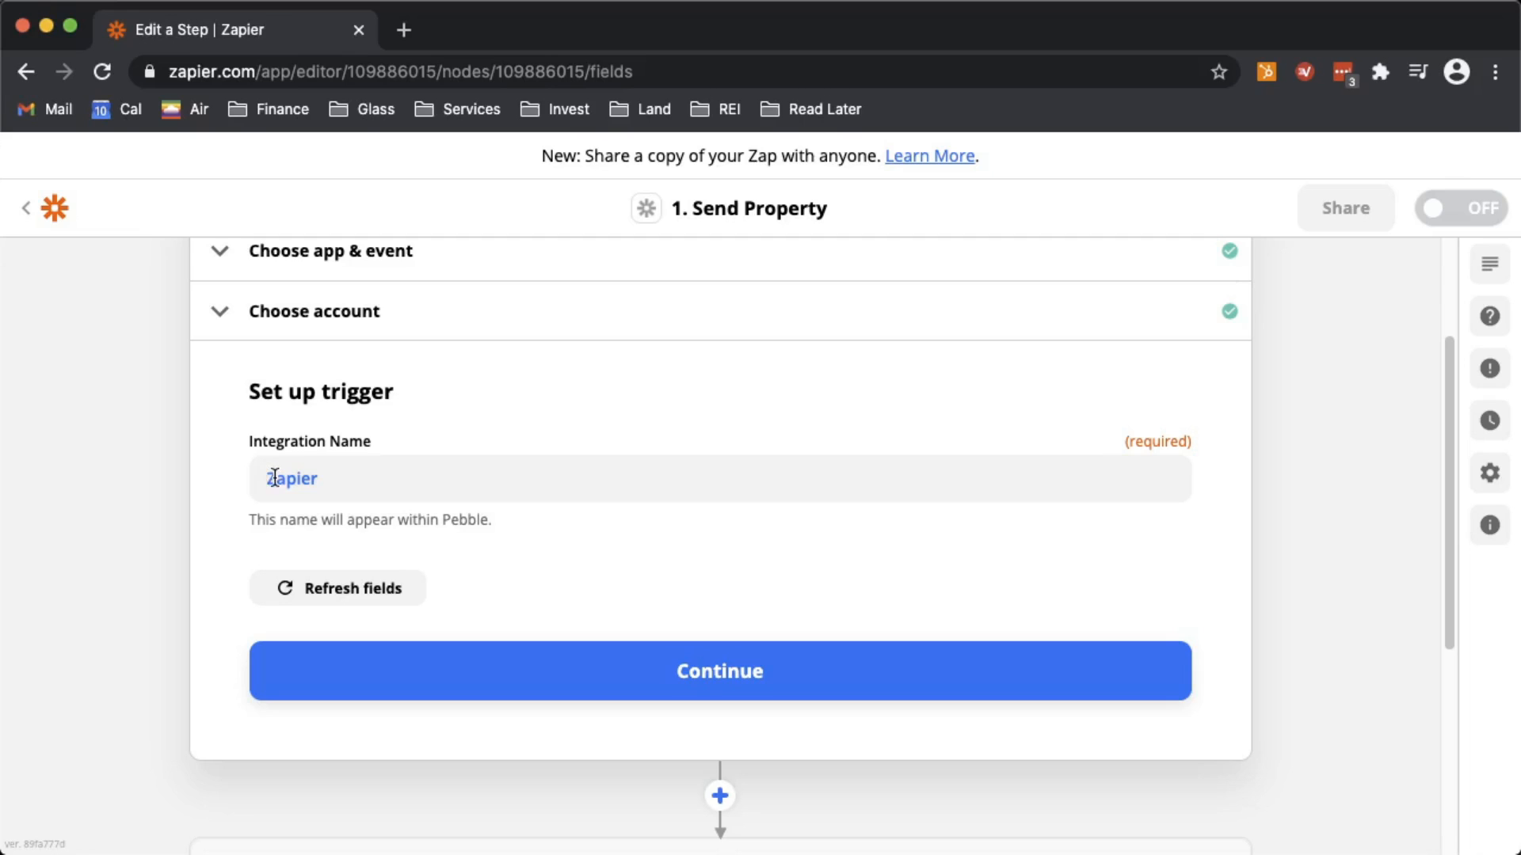
- Replace the trigger's Integration Name 'Zapier' with 'Send To Trello' and continue
click(338, 473)
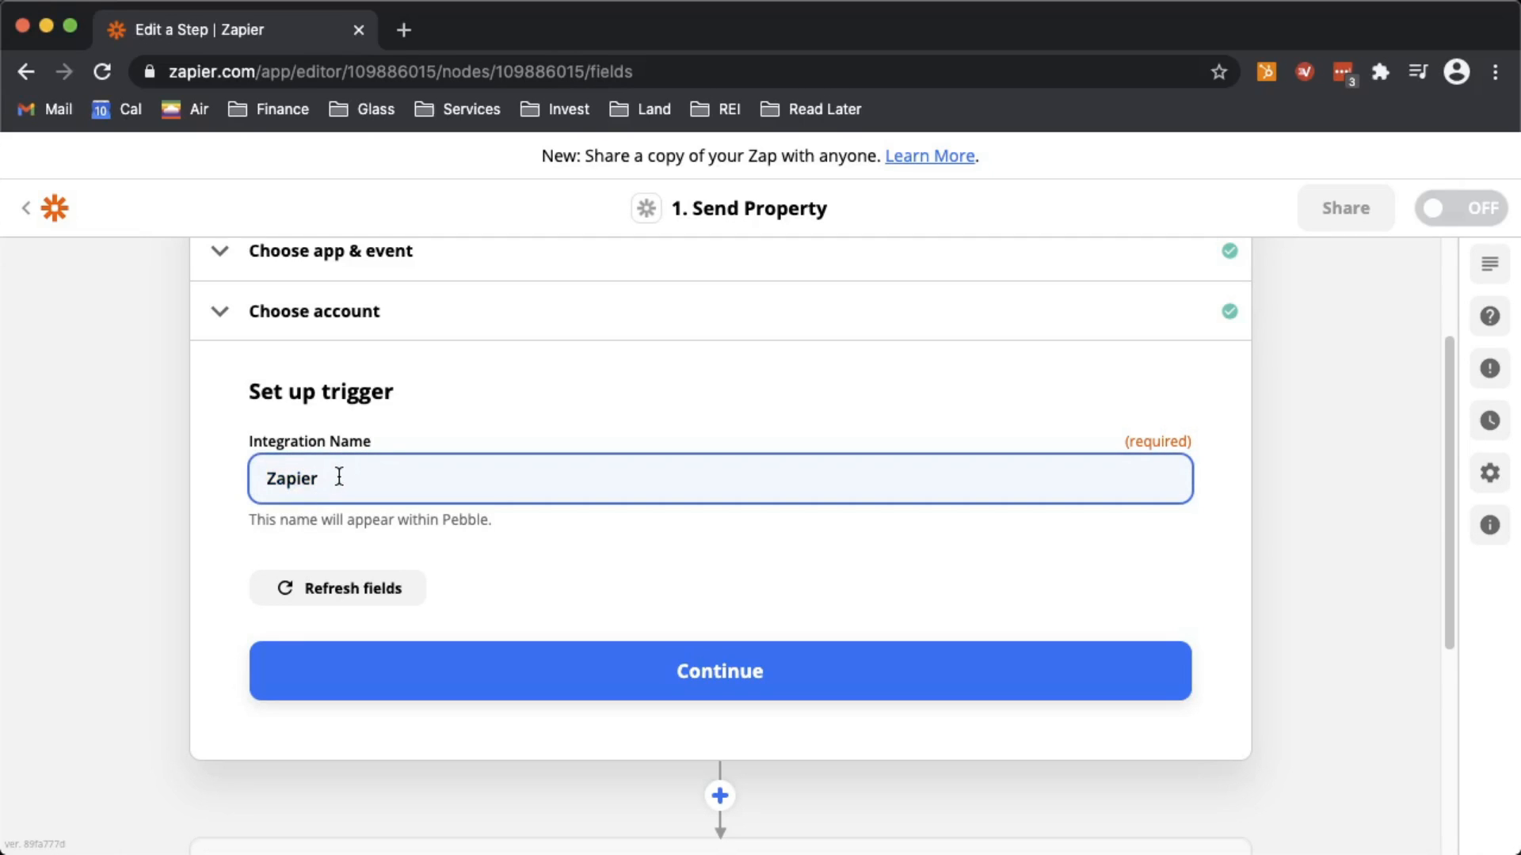
key(super+a)
key(BackSpace)
text(Send To Trello)
click(483, 677)
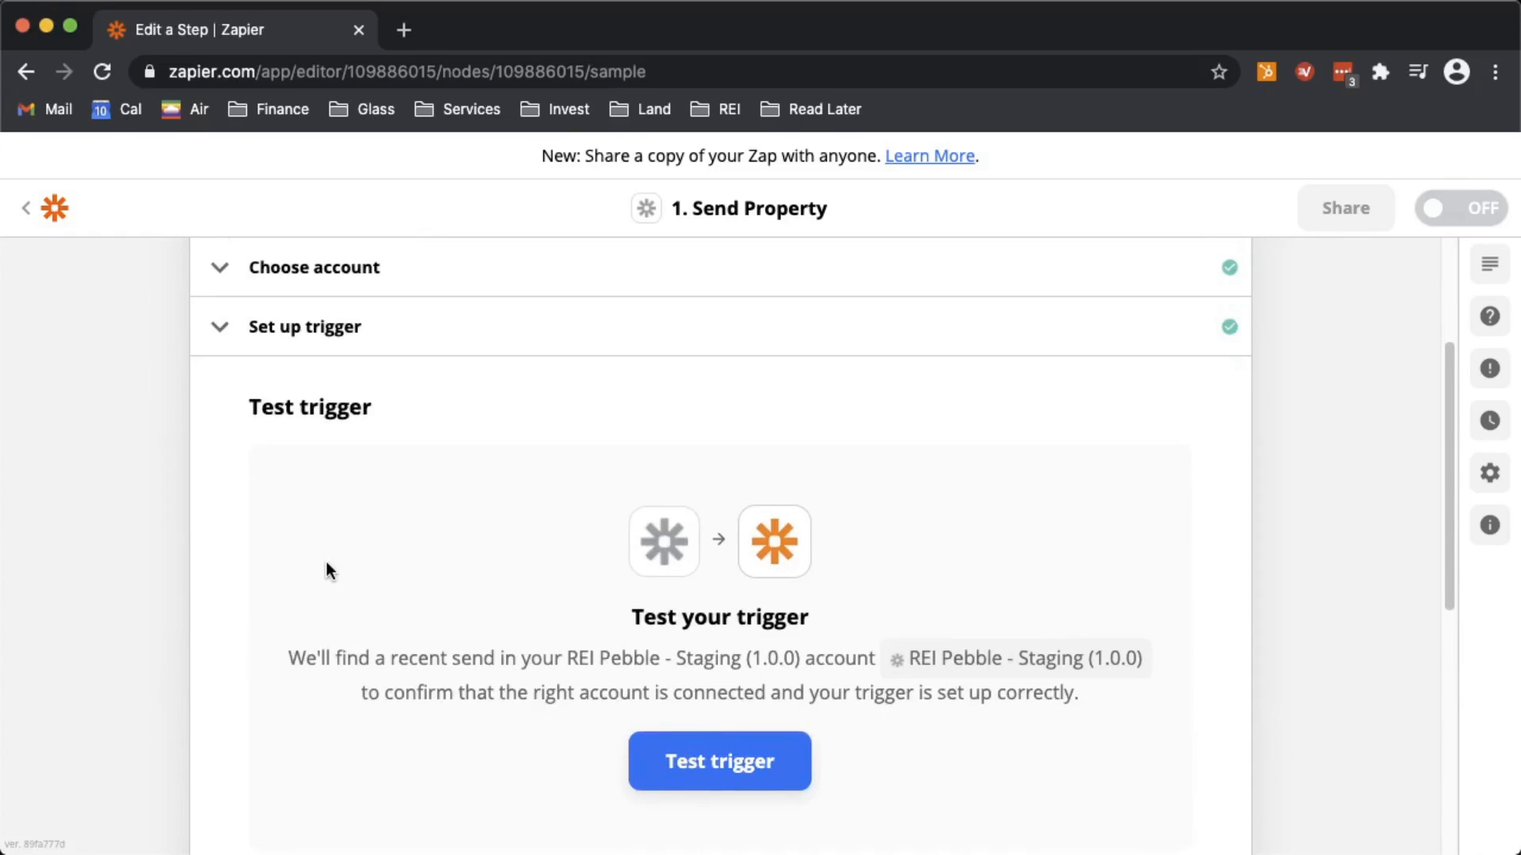
- Test the trigger, review the returned sample property data, and continue to the action step
click(714, 744)
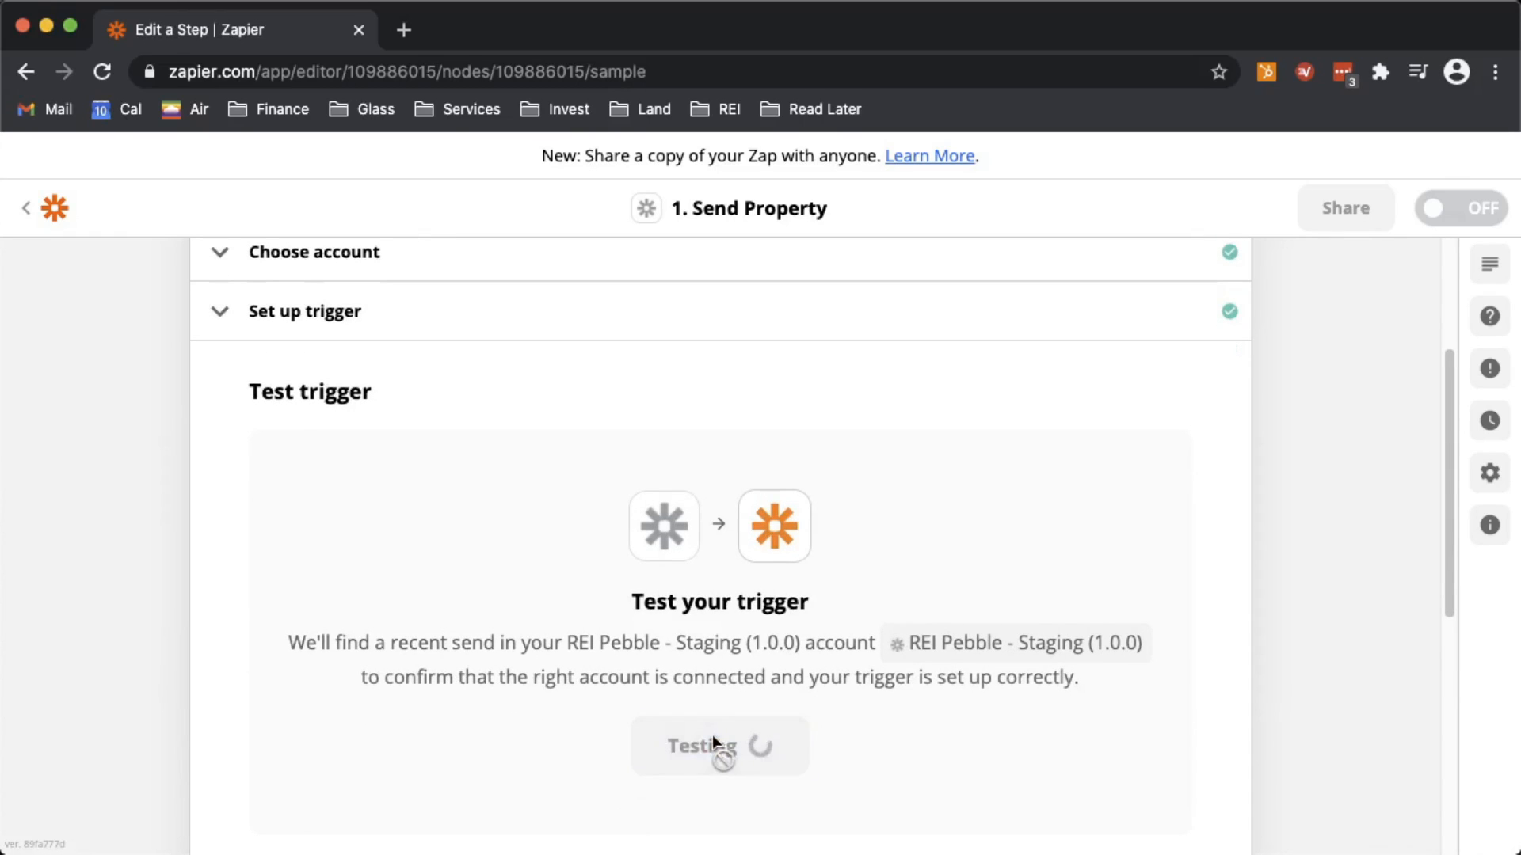
scroll(179, 687, down, 4)
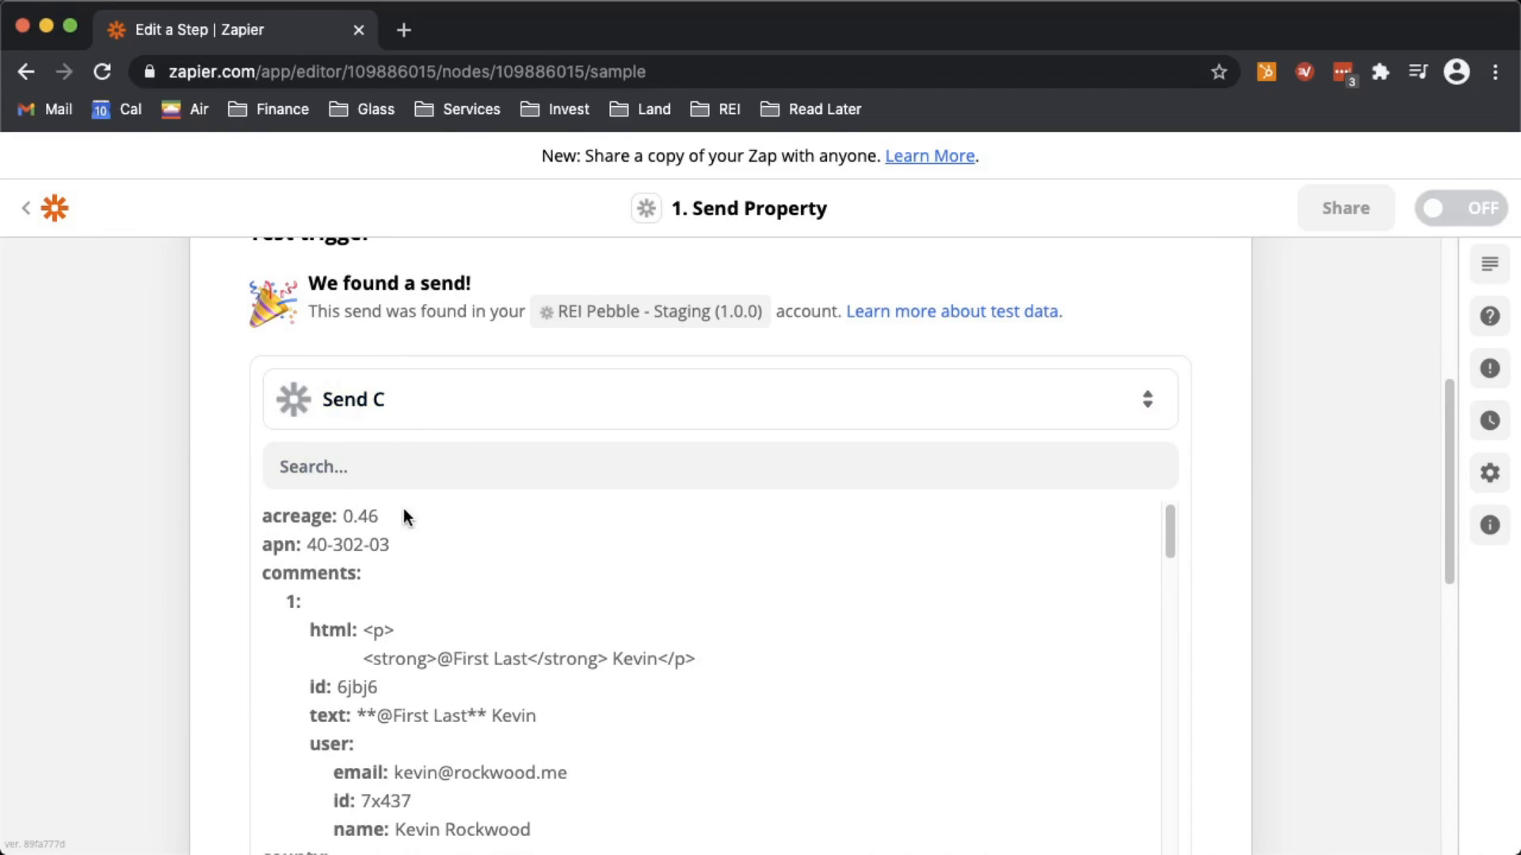
scroll(288, 587, down, 1)
scroll(313, 561, down, 4)
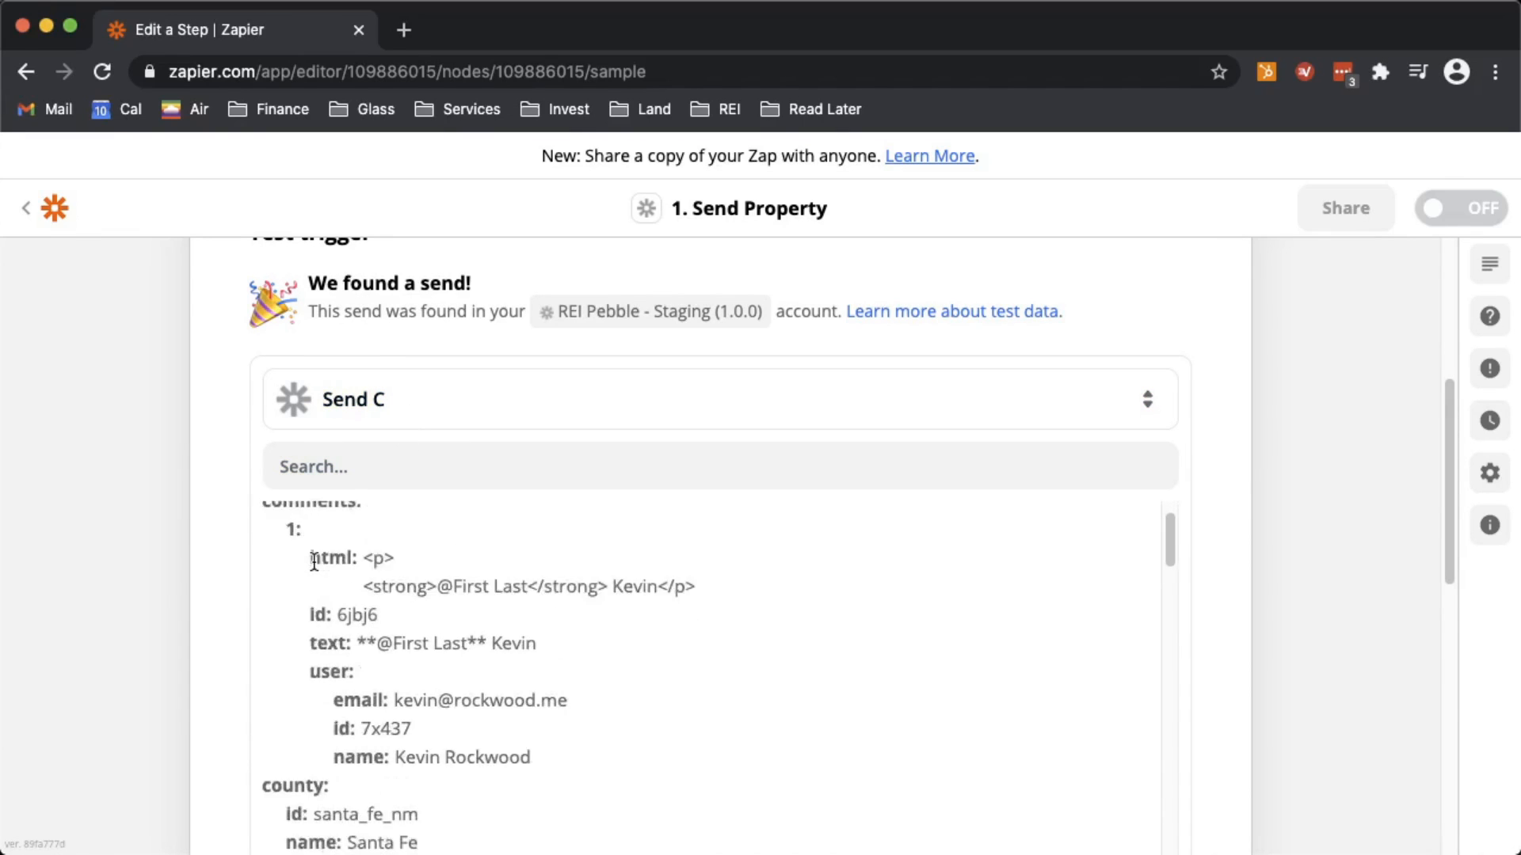
scroll(230, 634, down, 5)
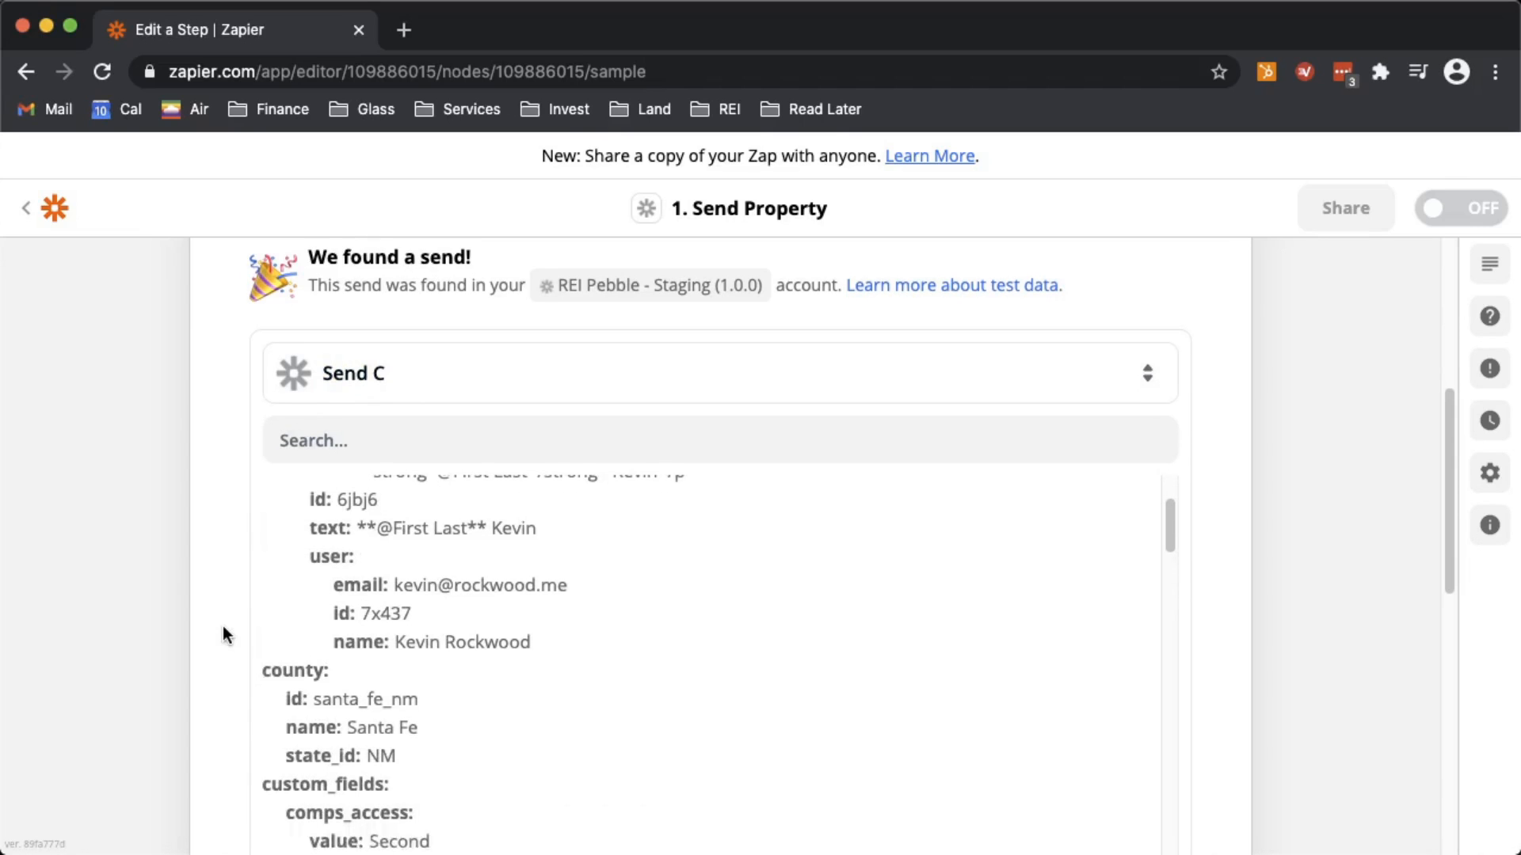
scroll(380, 472, up, 3)
scroll(379, 471, up, 2)
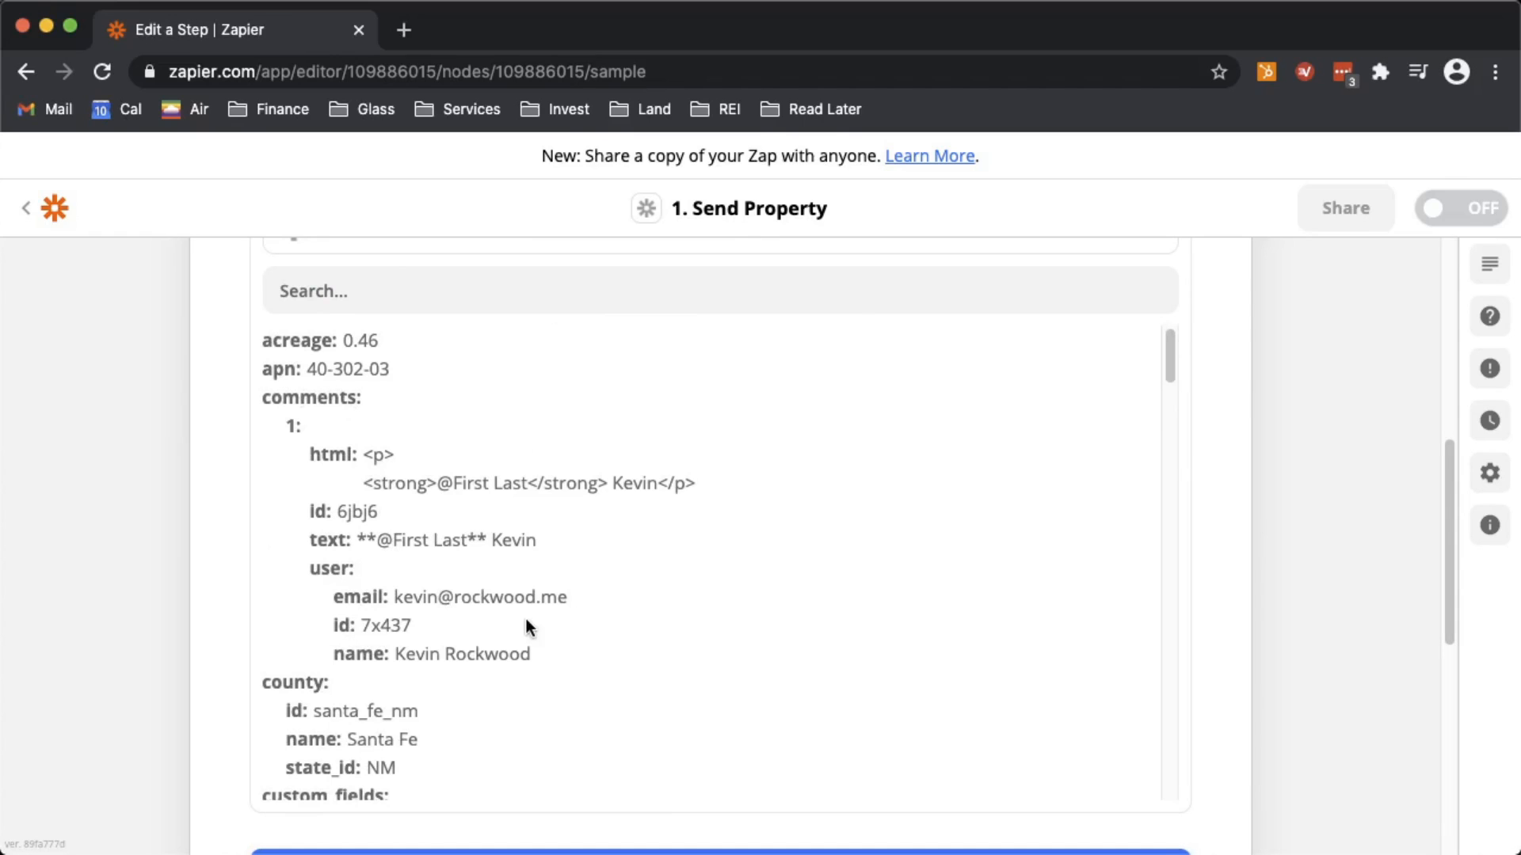
scroll(386, 534, down, 10)
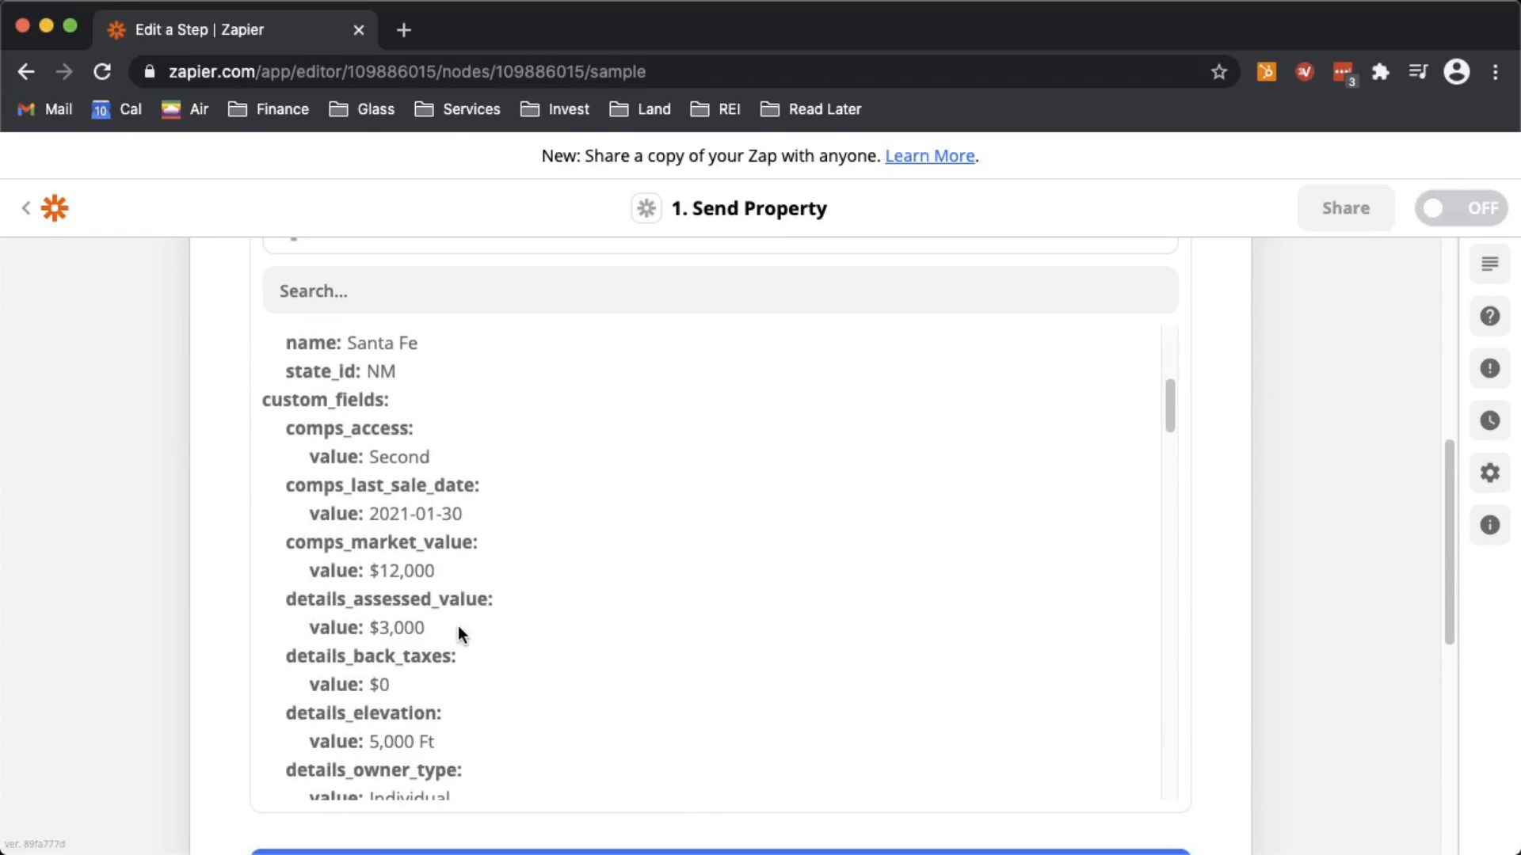
scroll(458, 629, down, 1)
scroll(400, 716, down, 10)
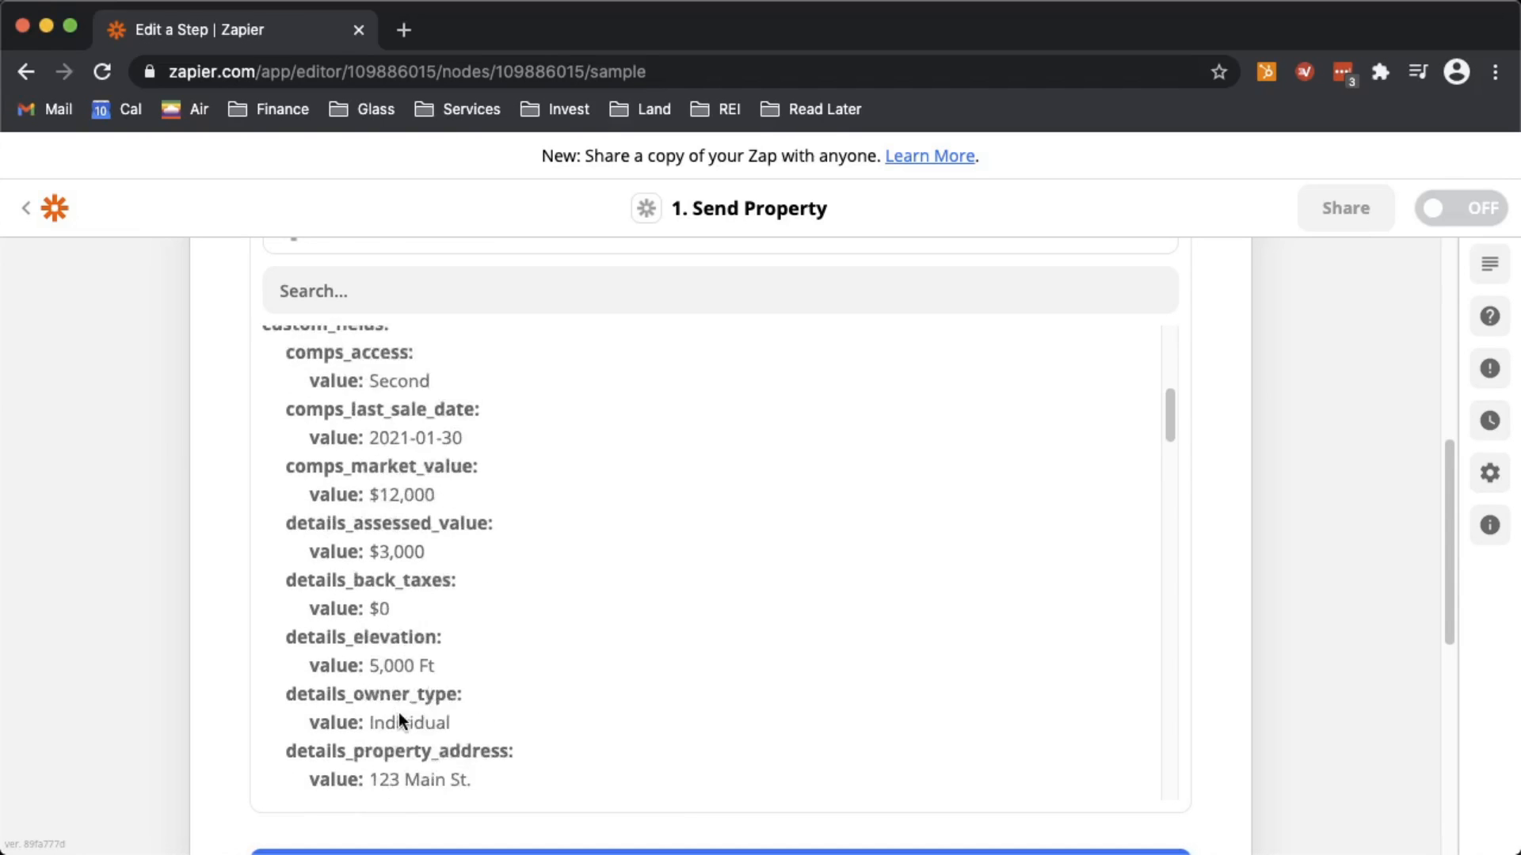
scroll(398, 716, down, 15)
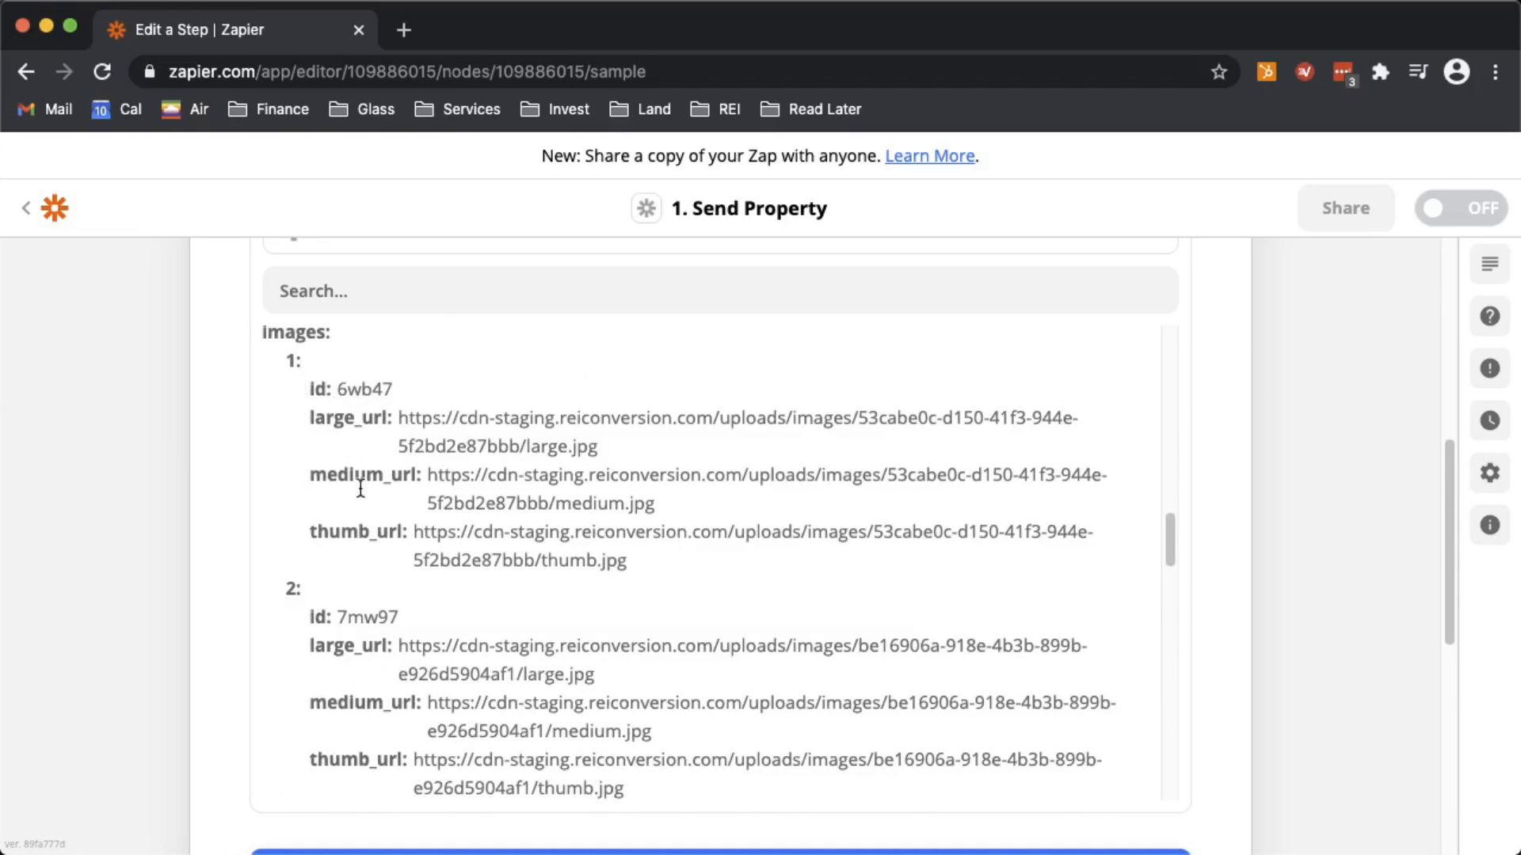
scroll(361, 499, down, 7)
scroll(359, 518, down, 20)
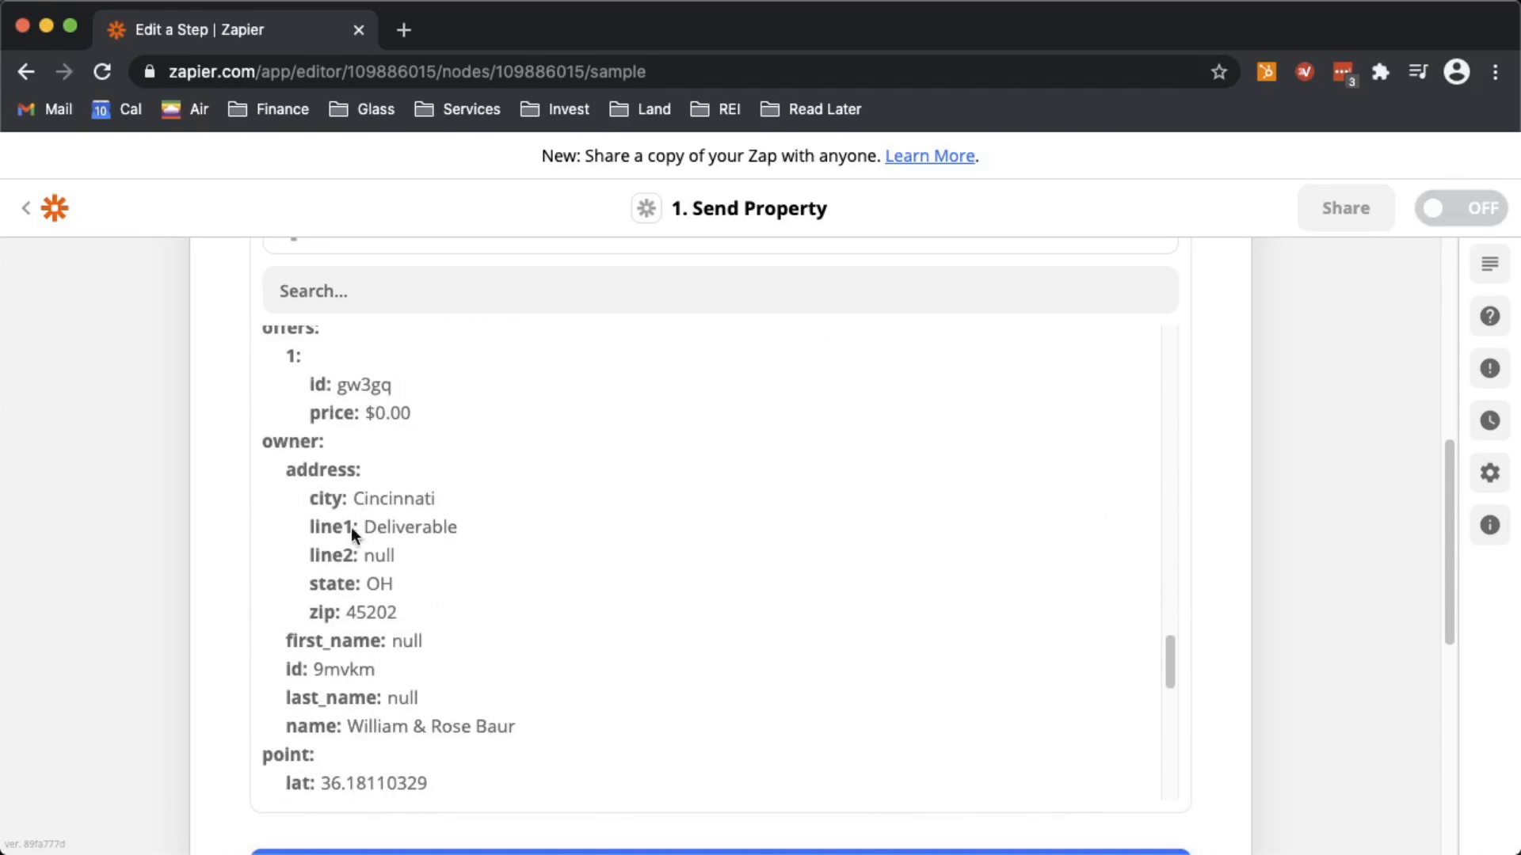
scroll(362, 614, down, 1)
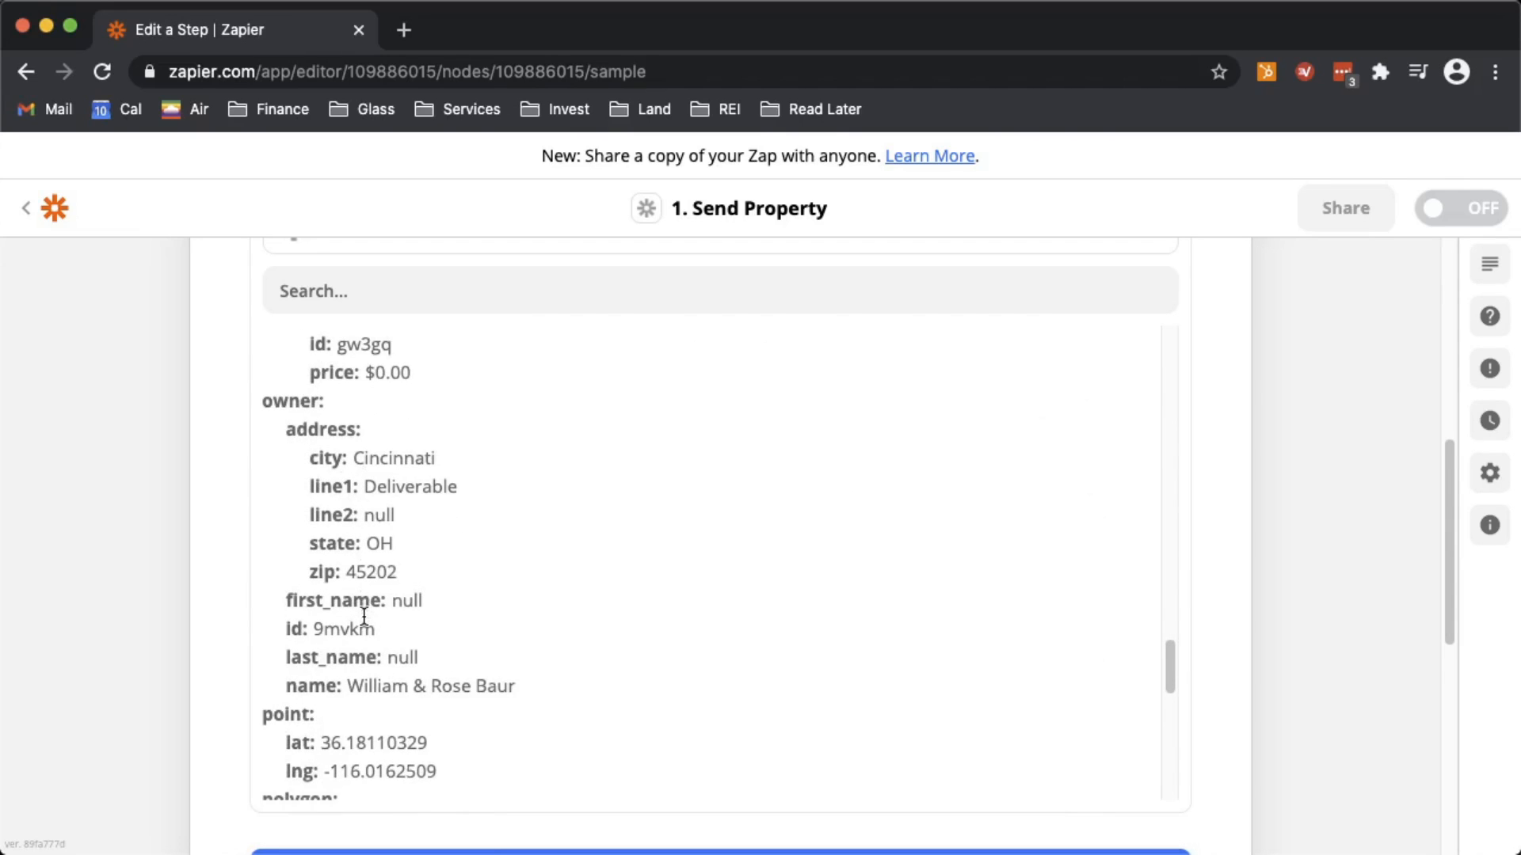
scroll(362, 608, down, 4)
scroll(346, 590, down, 8)
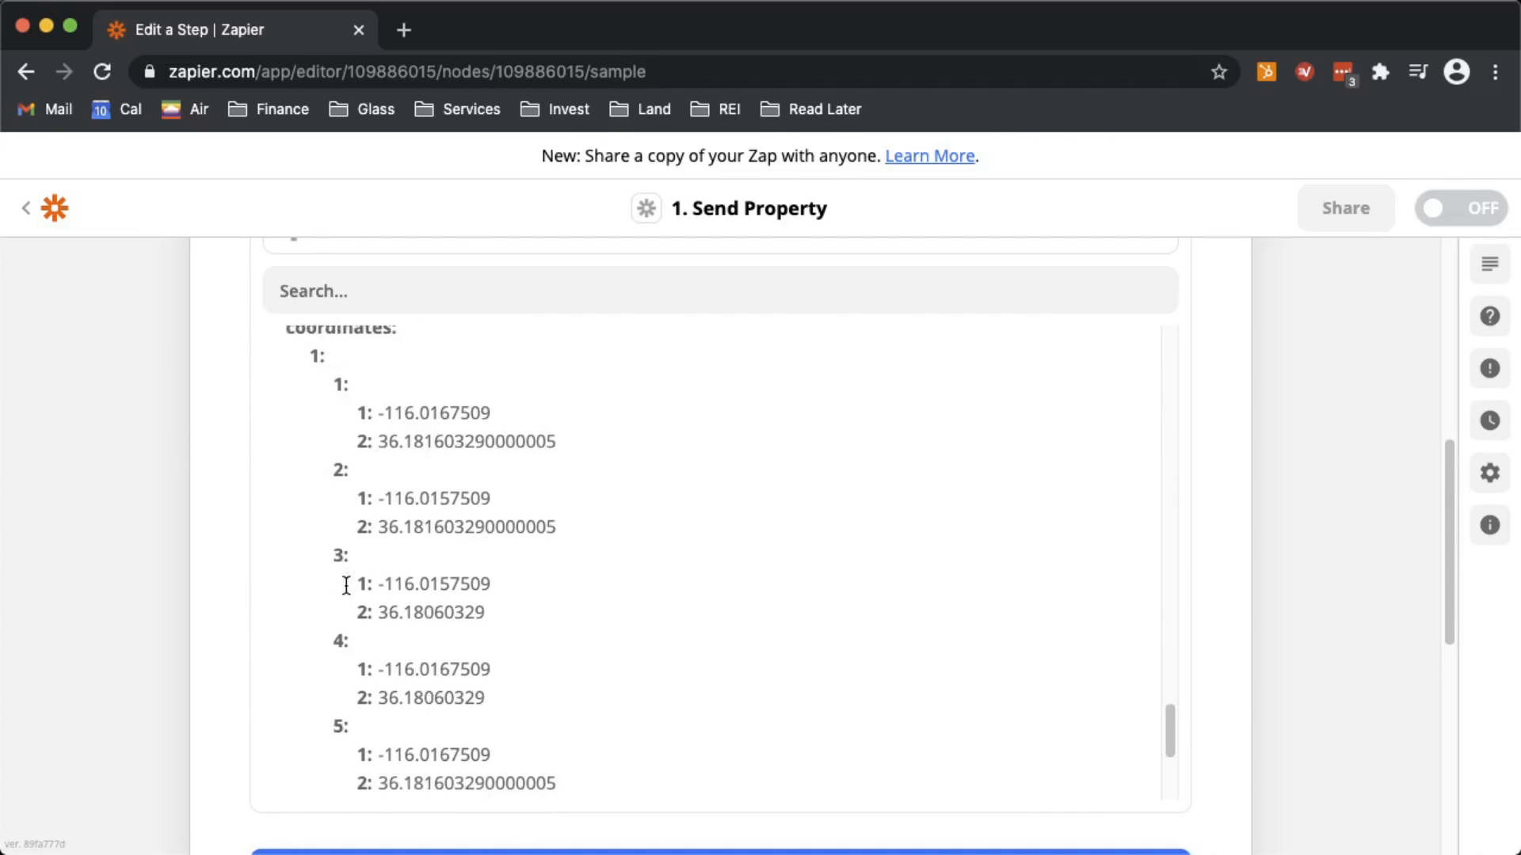
scroll(421, 559, up, 3)
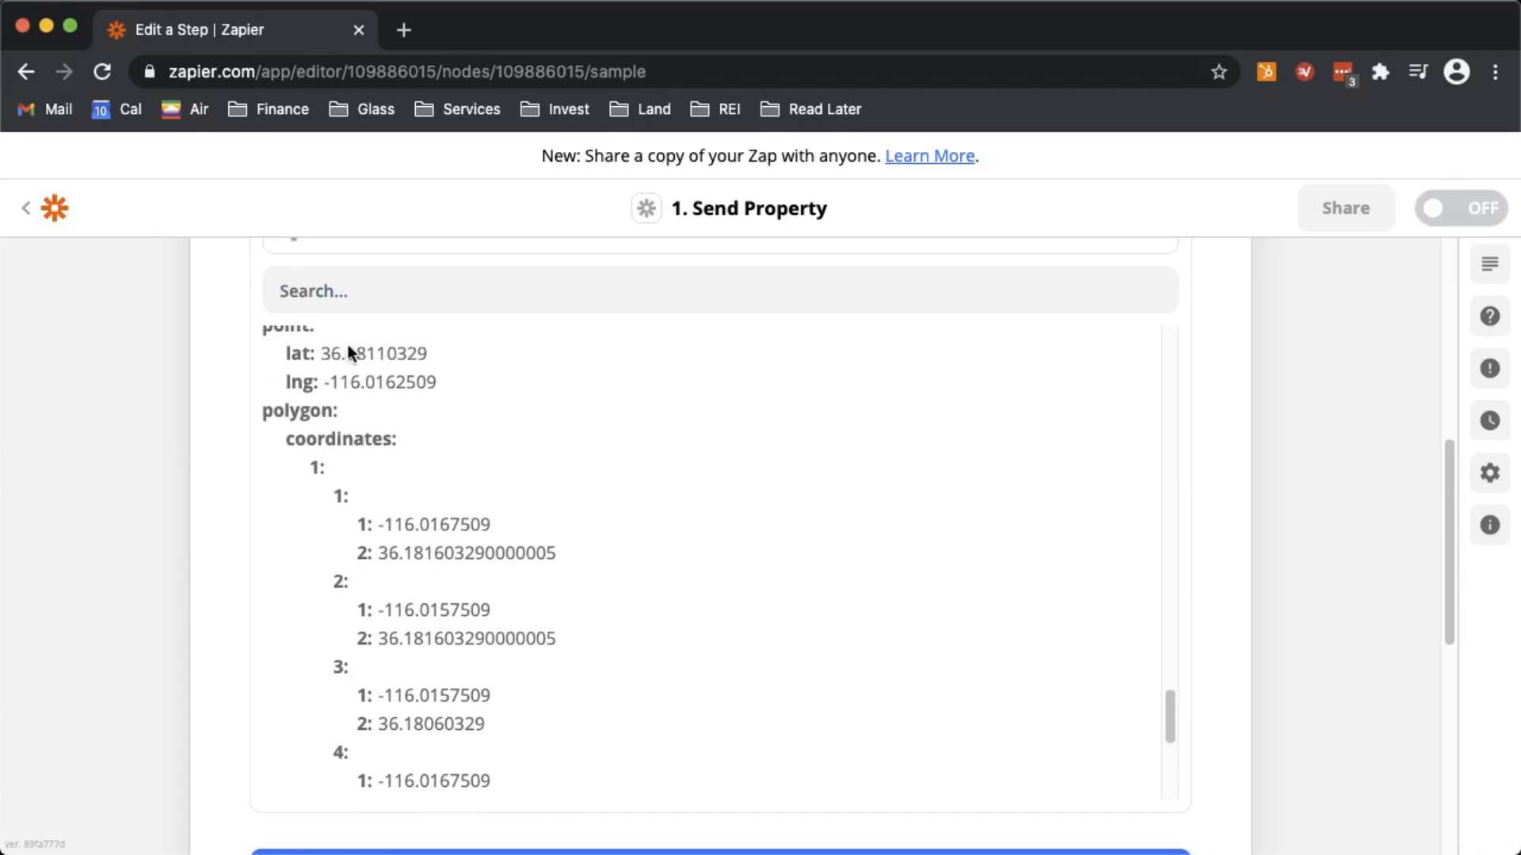
scroll(355, 488, down, 4)
scroll(355, 488, down, 5)
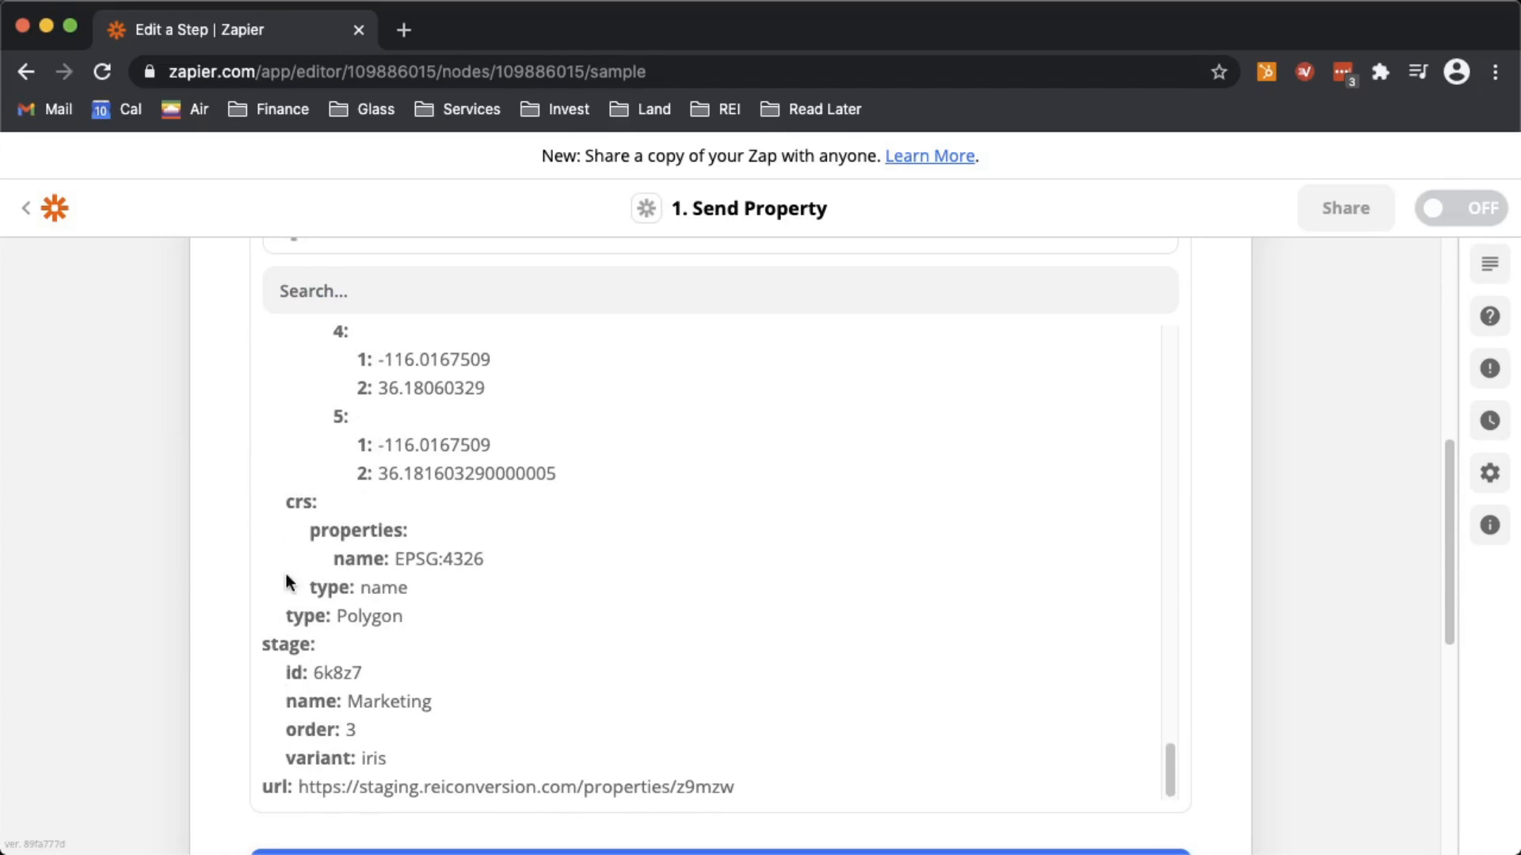
scroll(331, 686, down, 3)
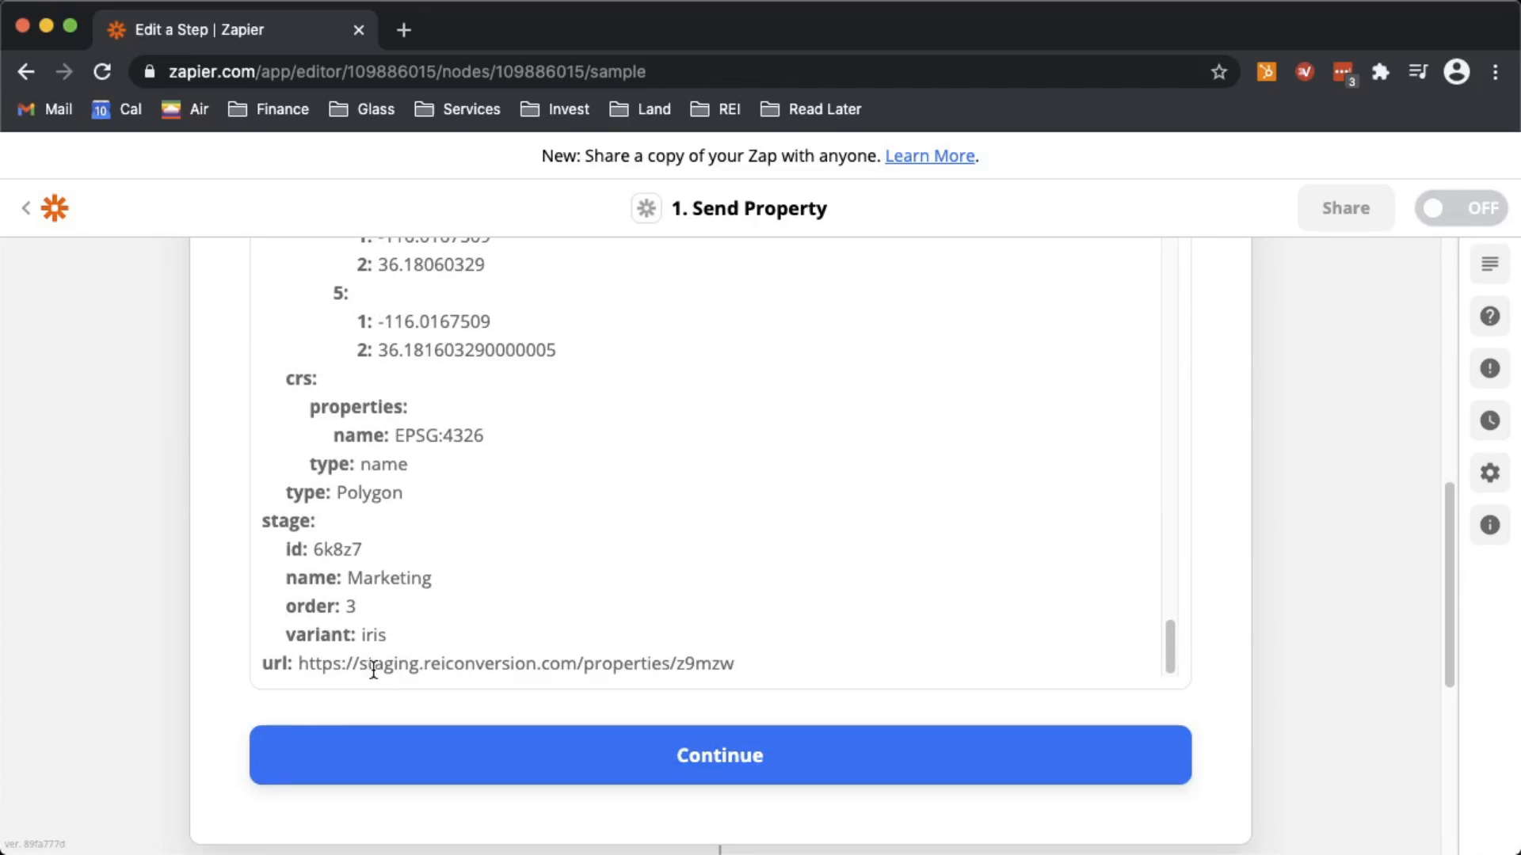
click(617, 773)
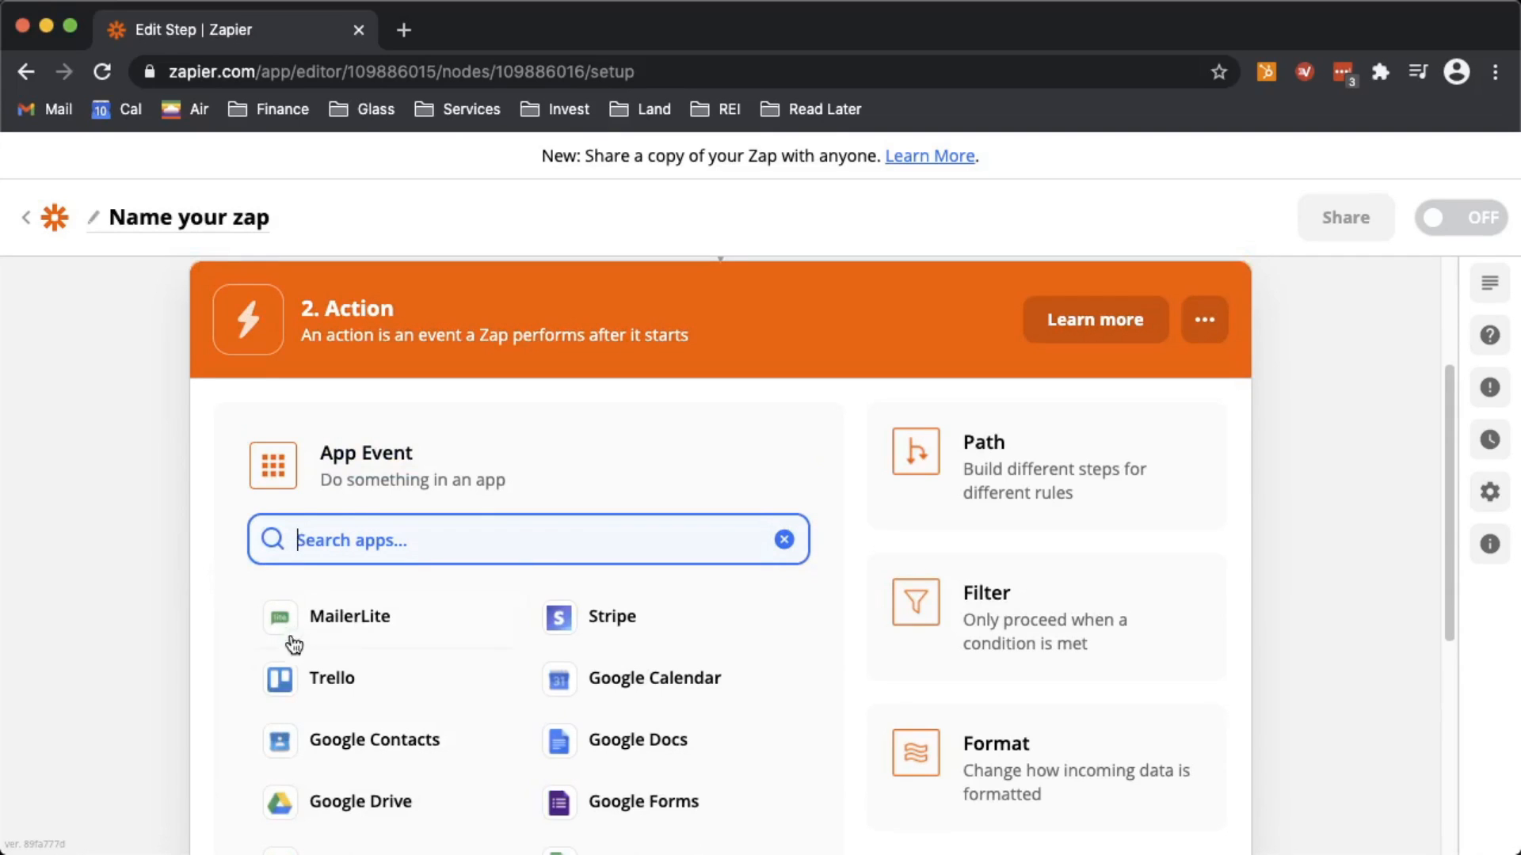
- Set the action app to Trello with the Create Card event
scroll(188, 643, down, 2)
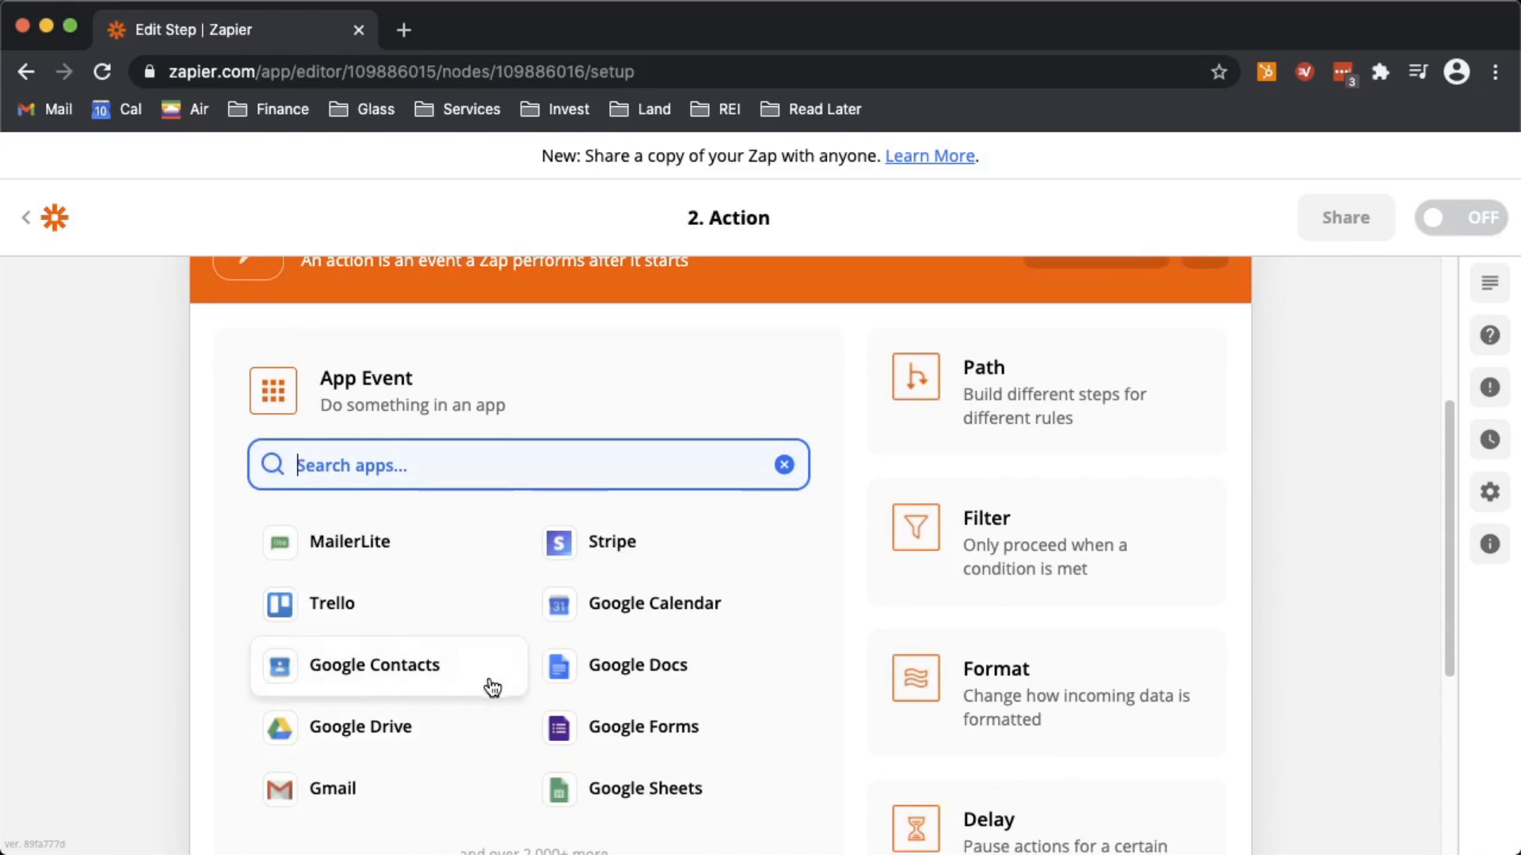
click(342, 618)
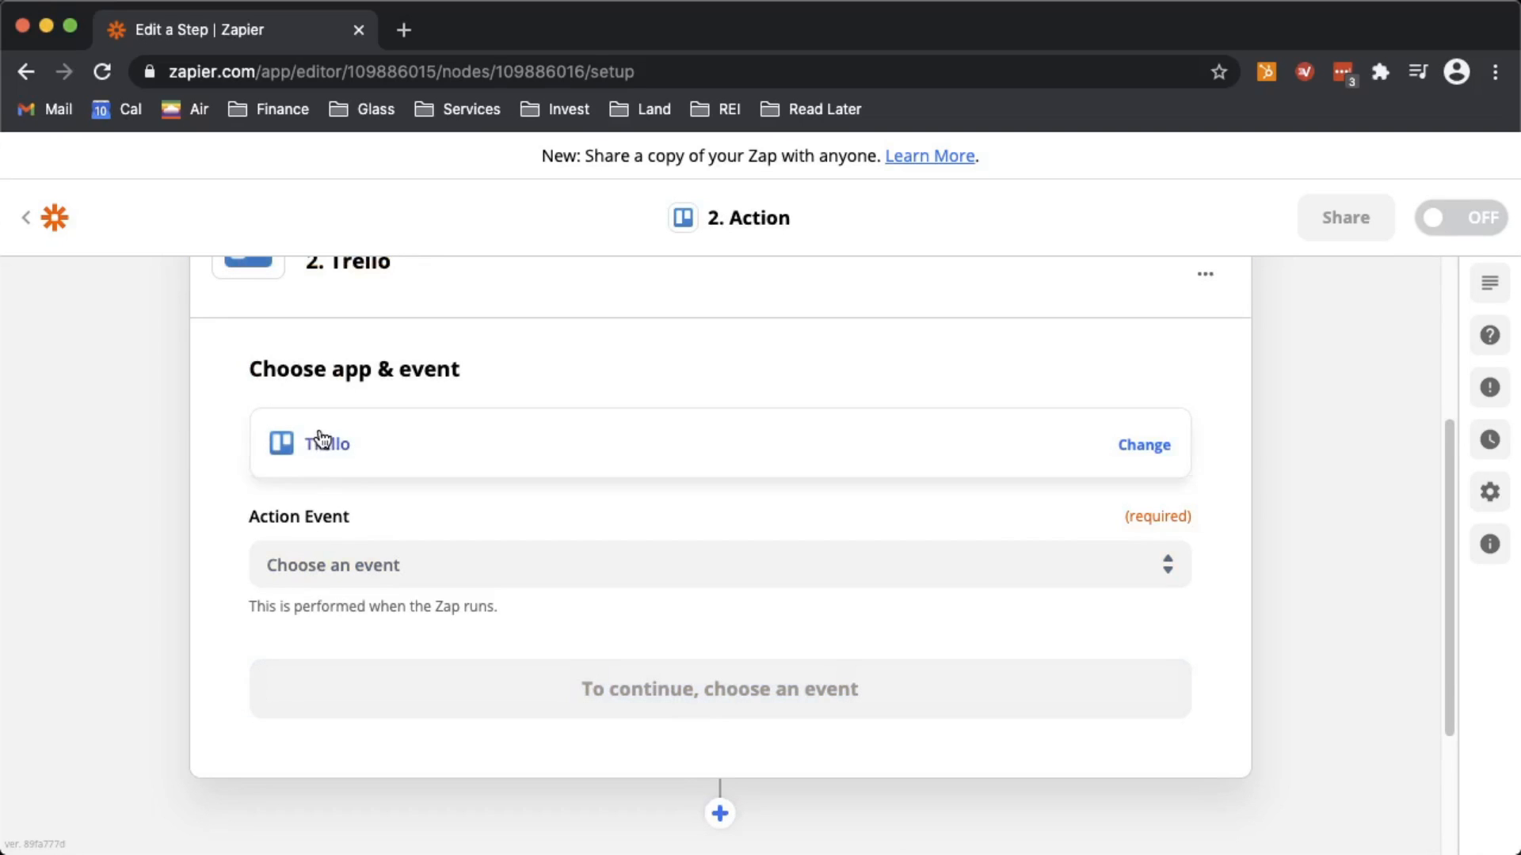
click(408, 563)
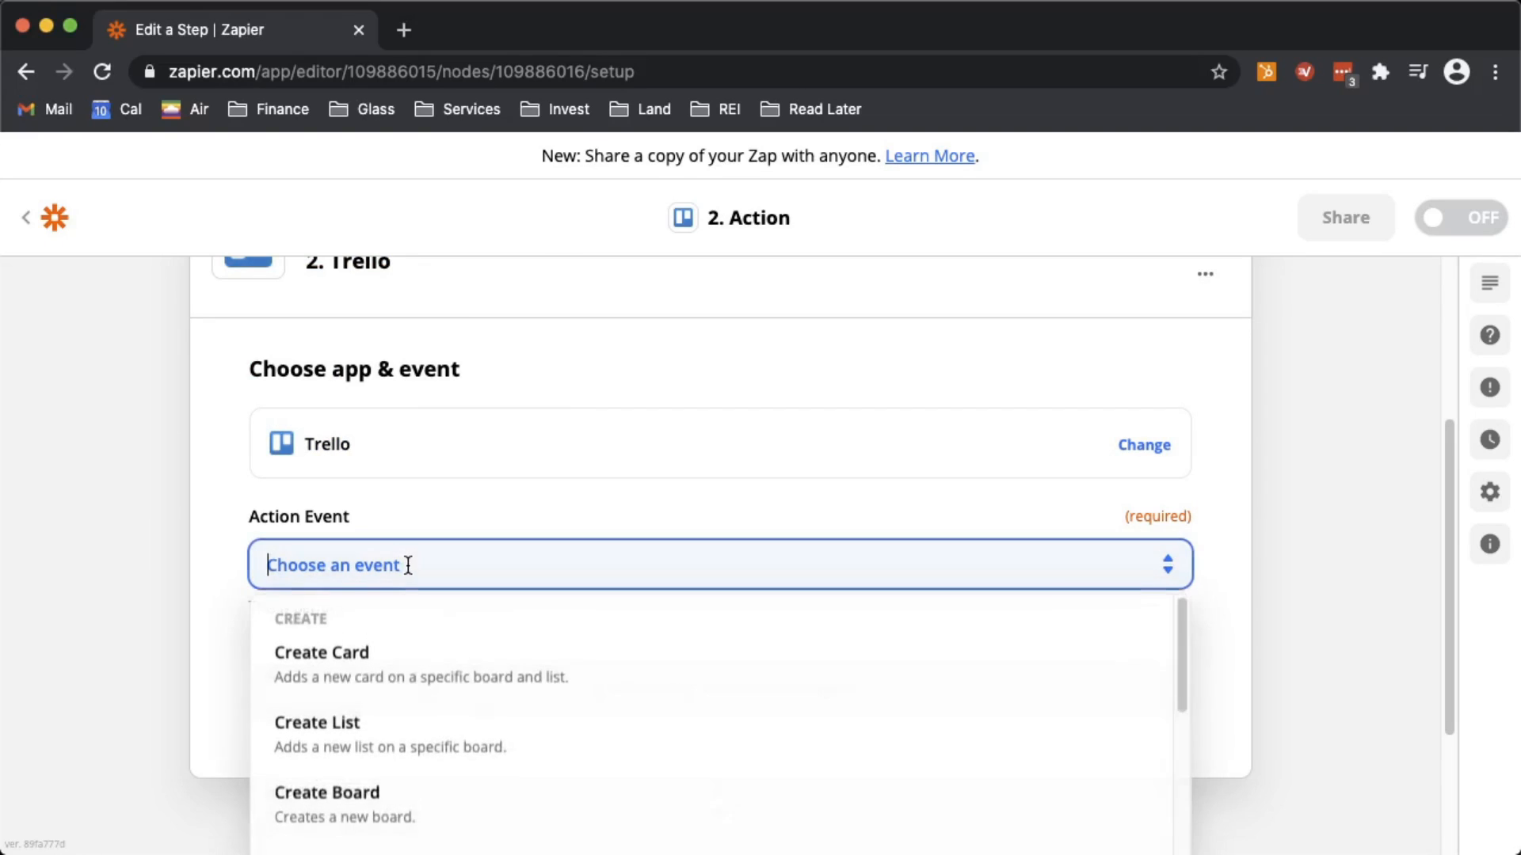
click(369, 646)
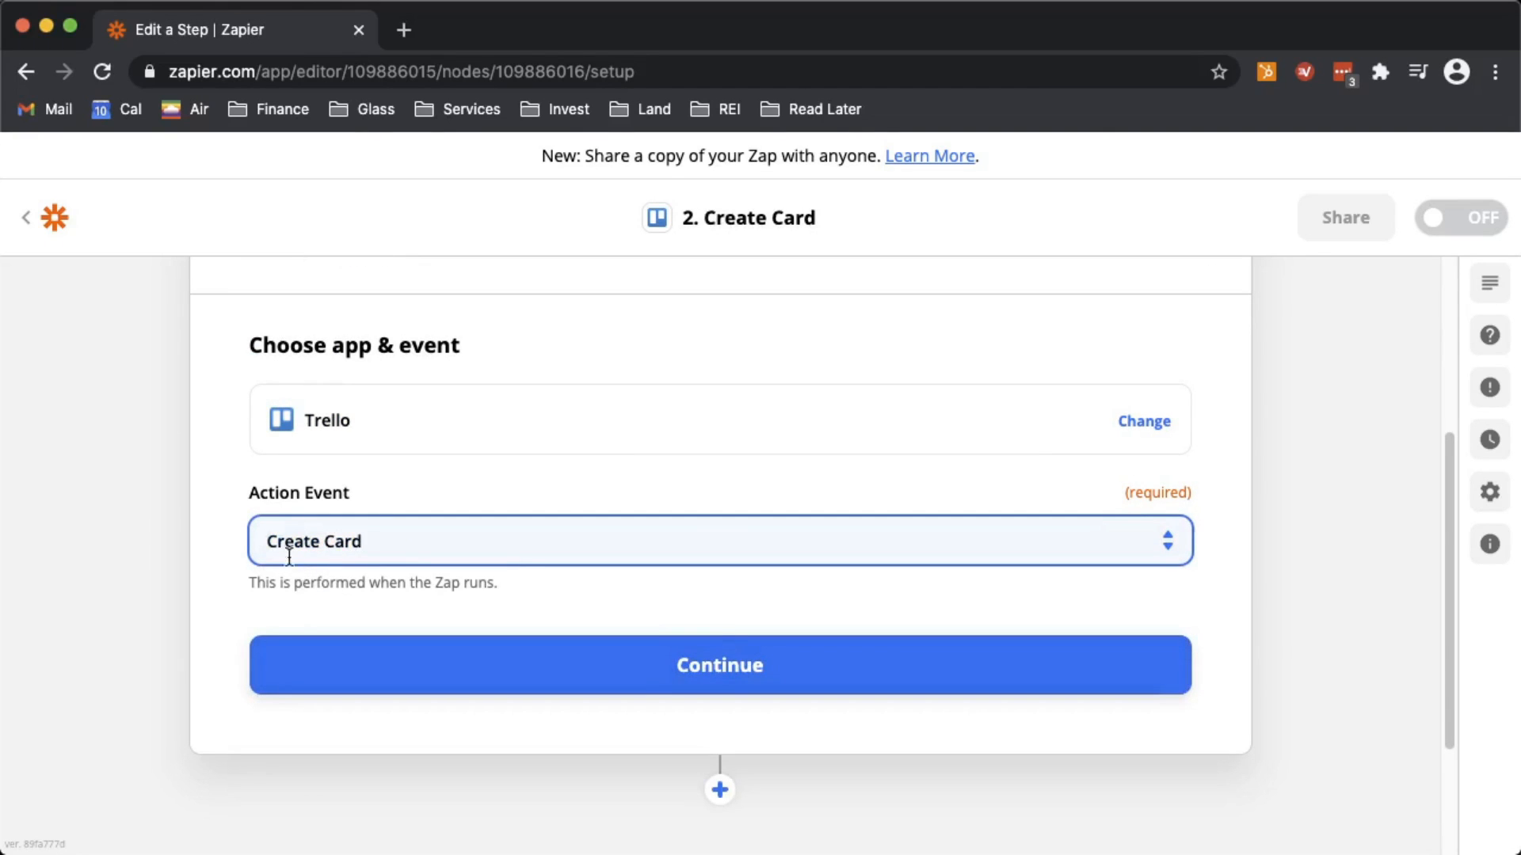
scroll(293, 616, down, 3)
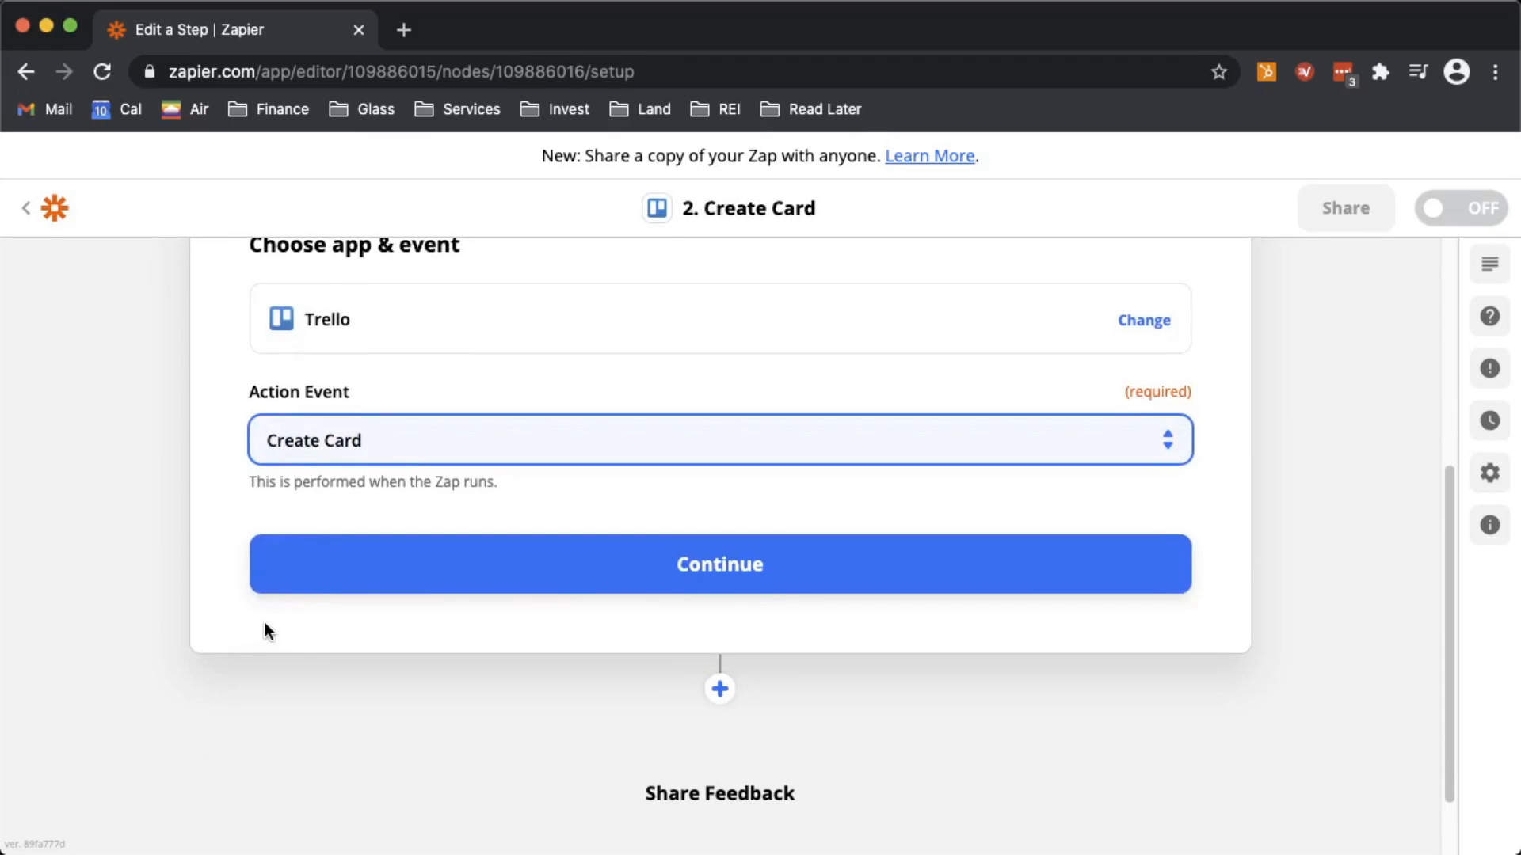
click(560, 576)
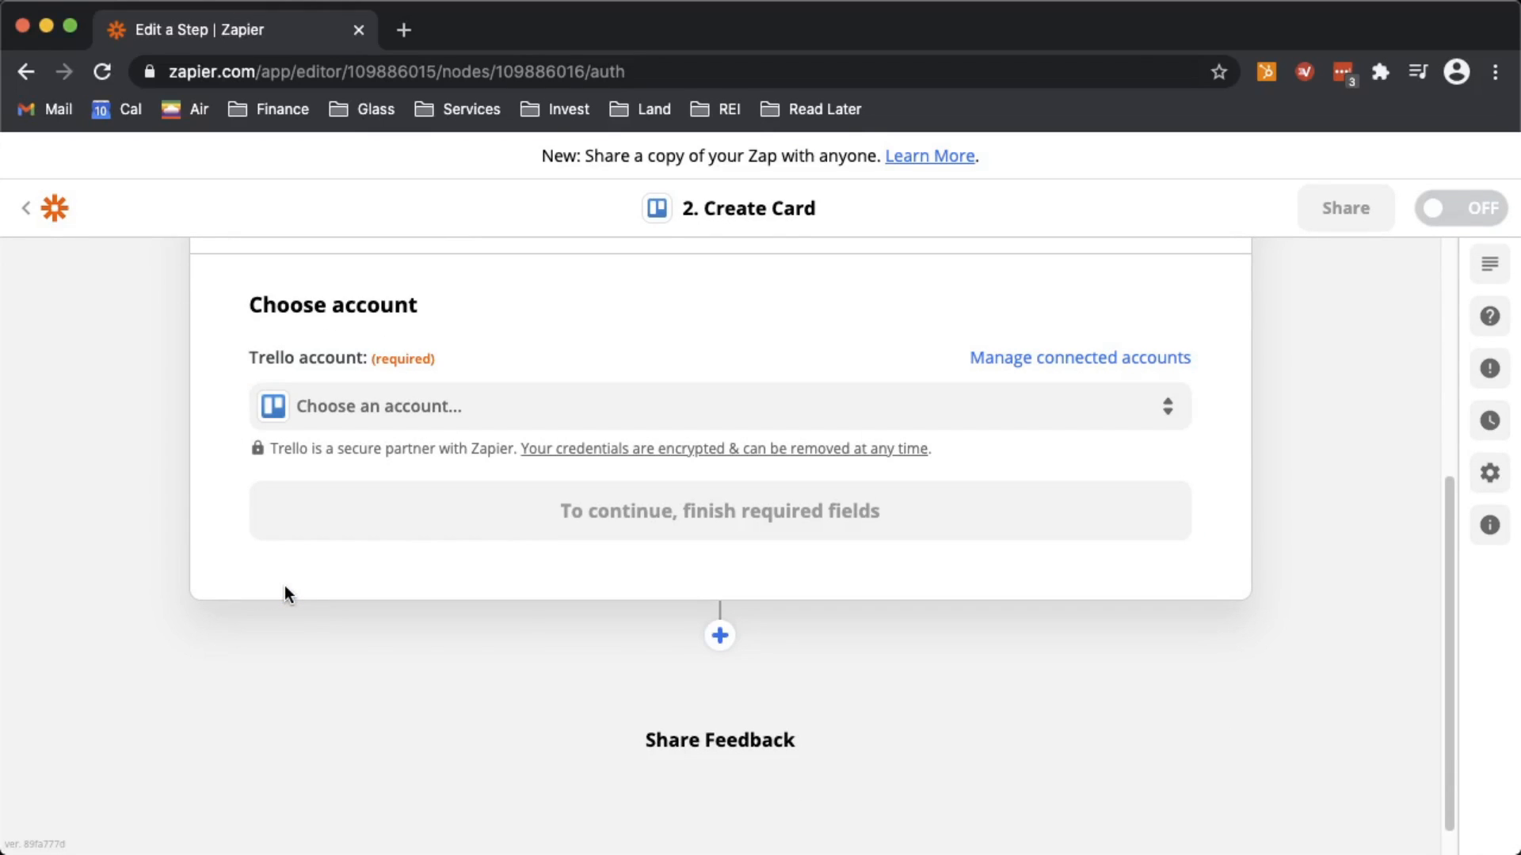
- Select the existing connected Trello account for the Create Card action
click(389, 405)
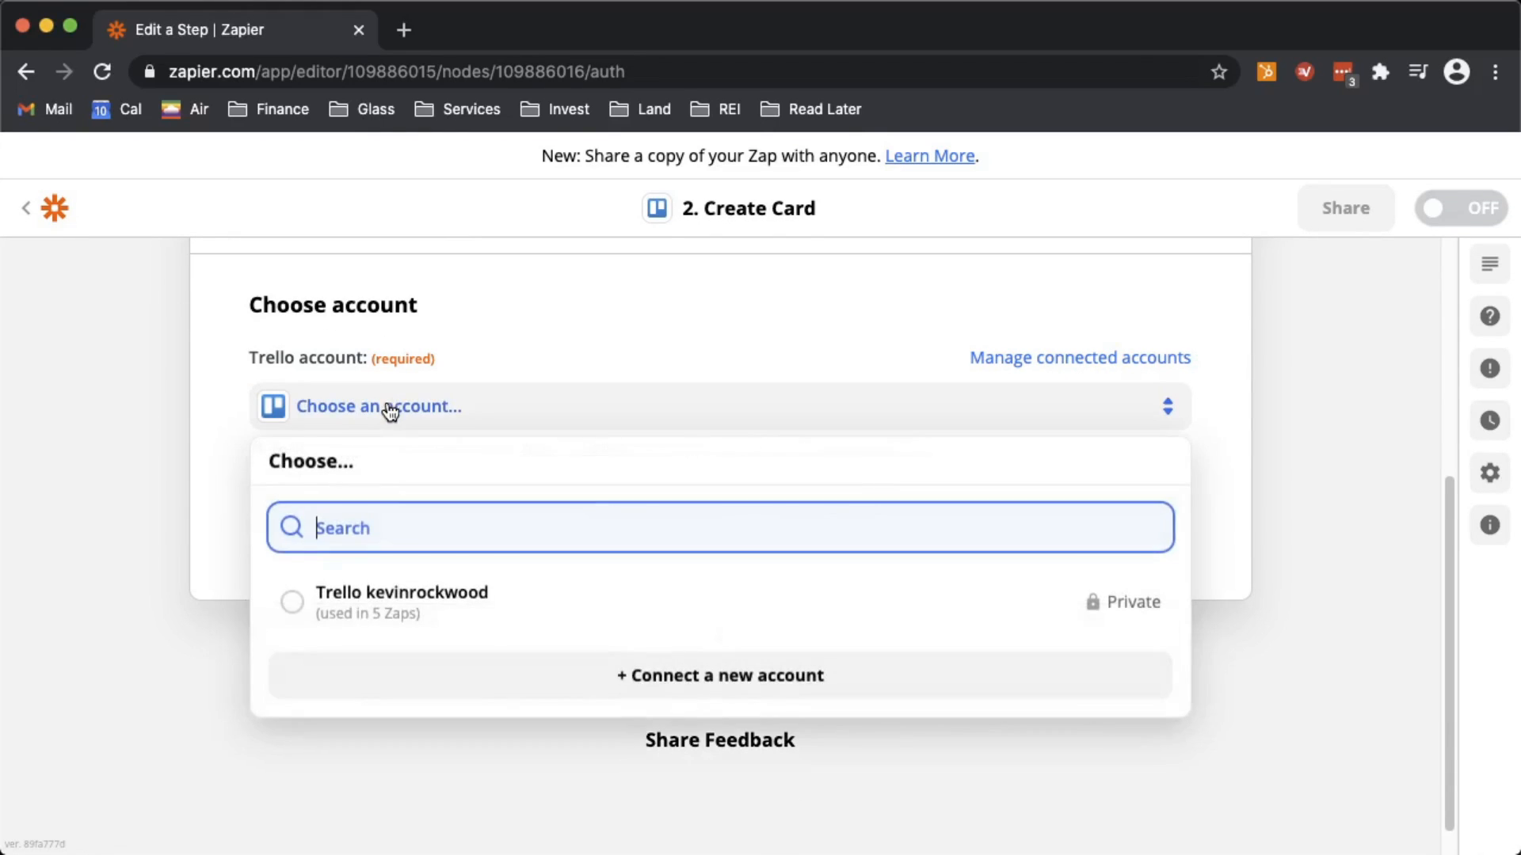
click(380, 602)
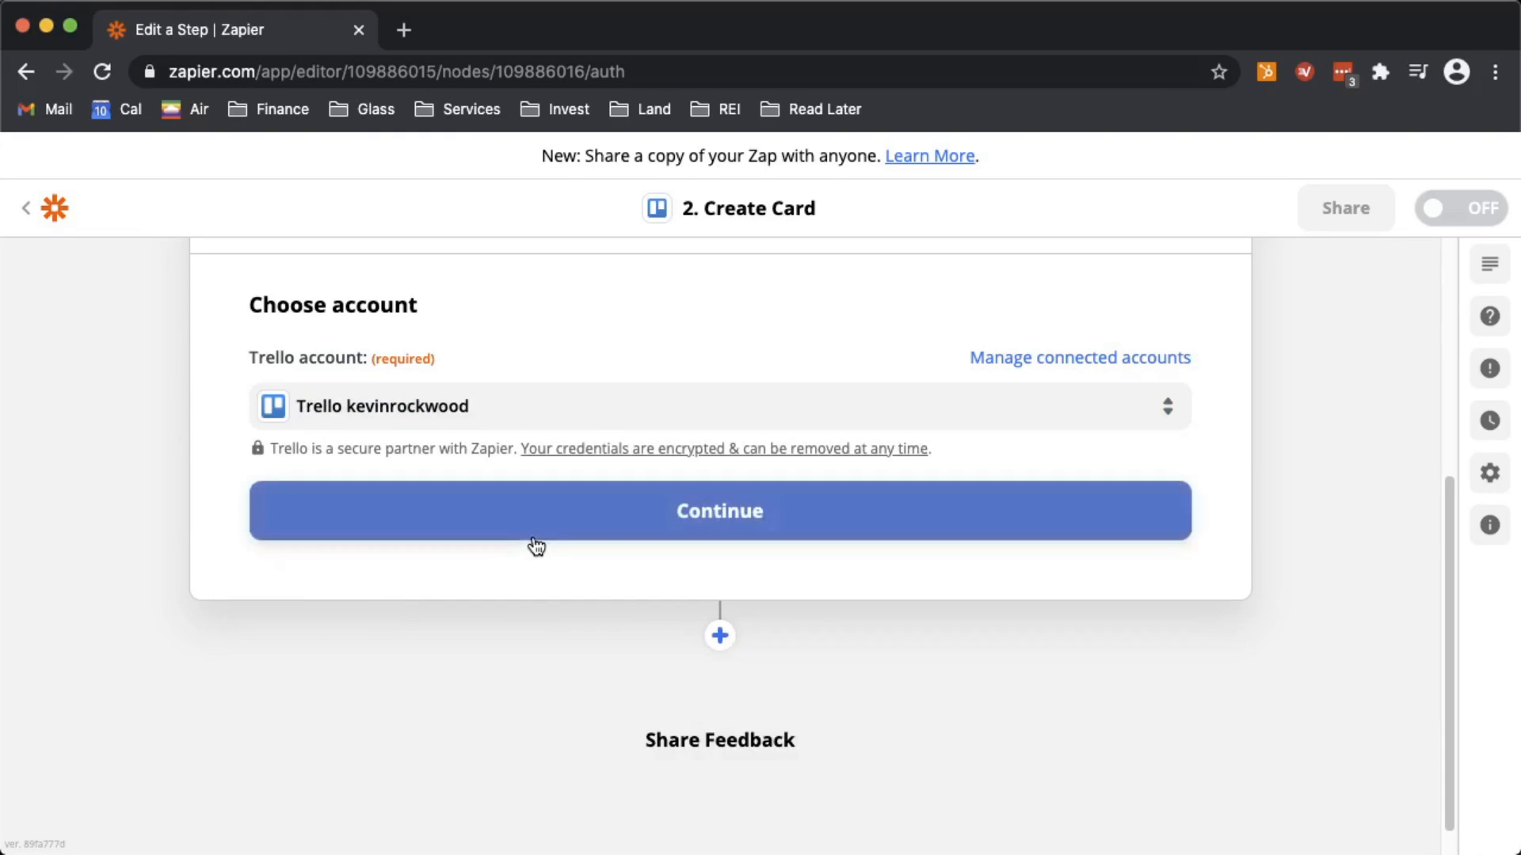
click(542, 525)
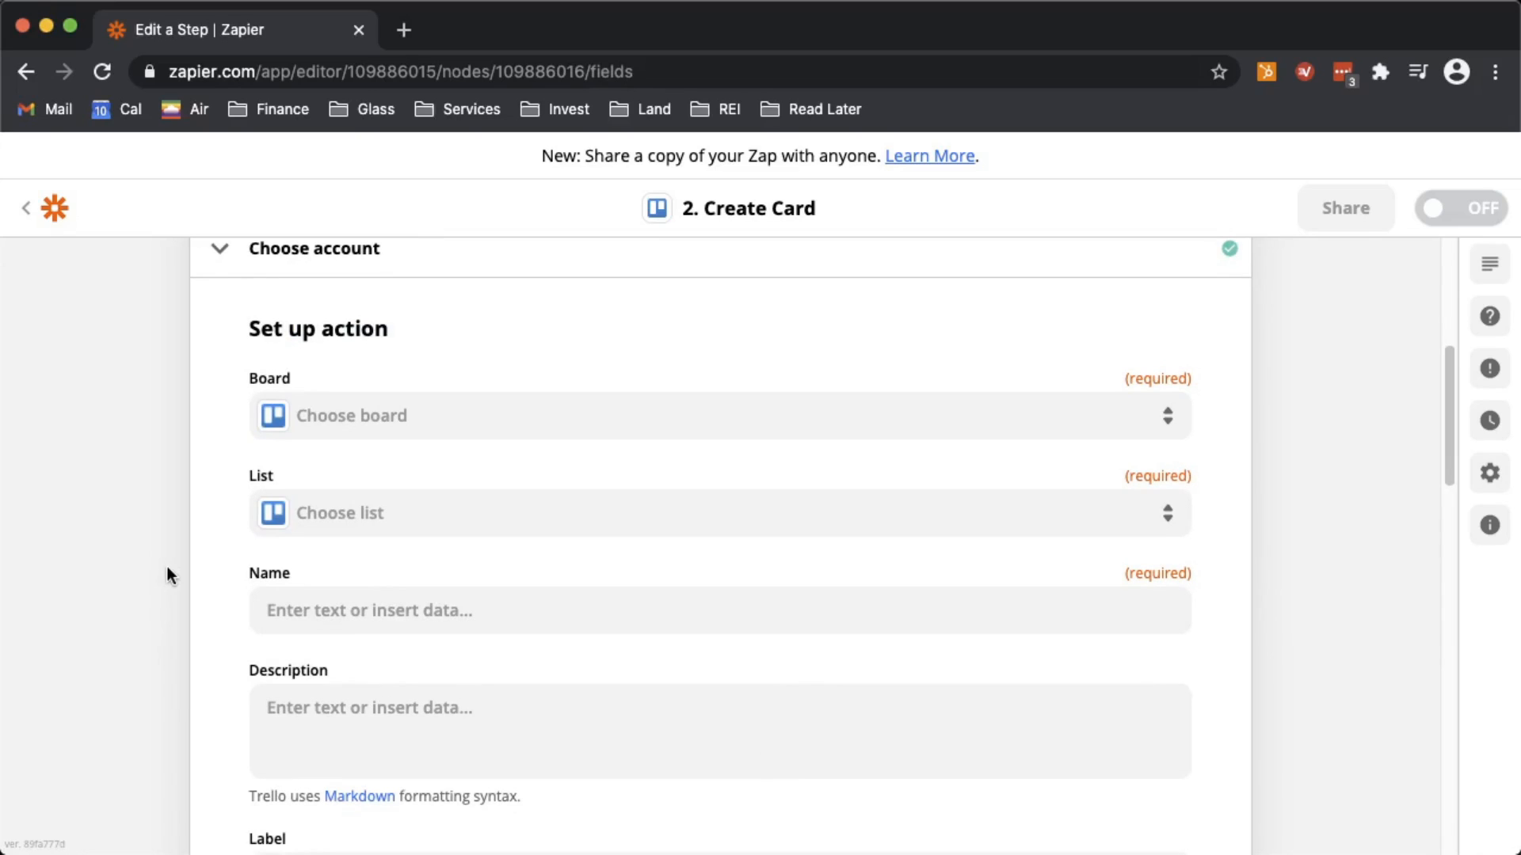
- Set the card's Board to WWW and its List to Backlog
click(428, 423)
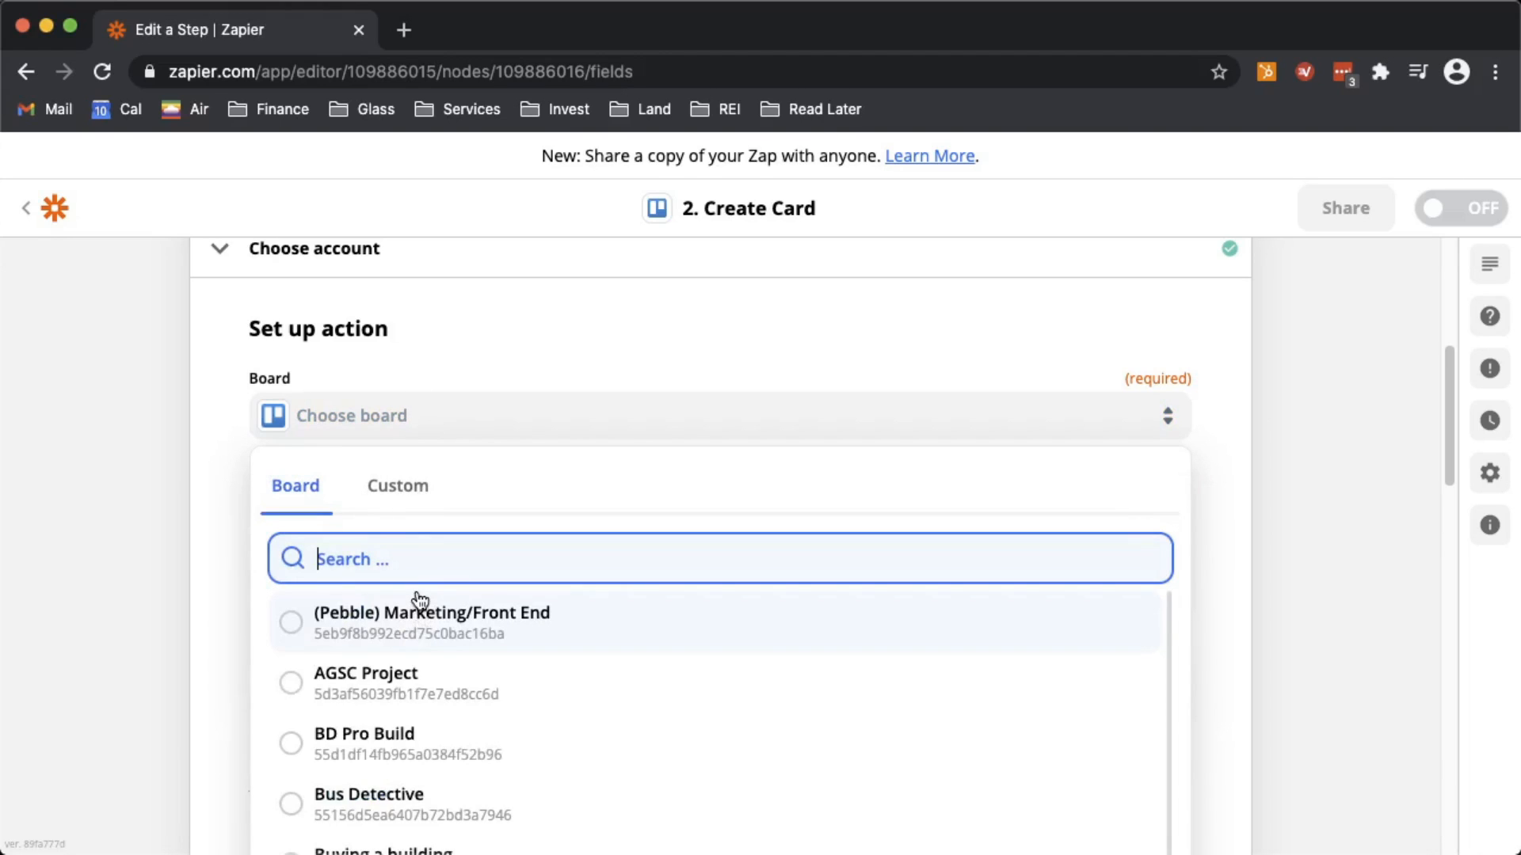
text(www)
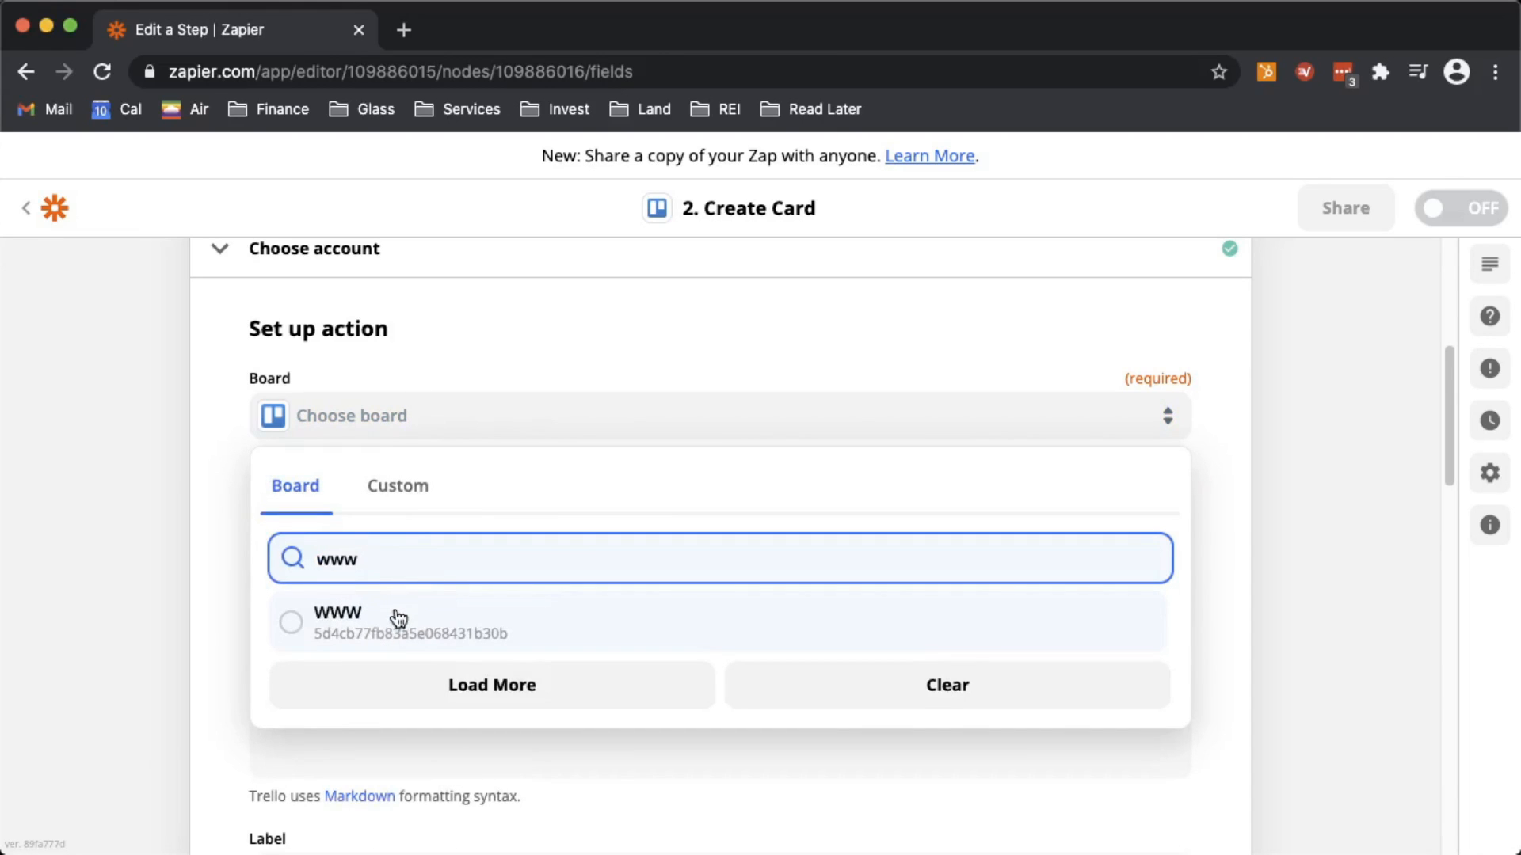
click(396, 619)
click(390, 546)
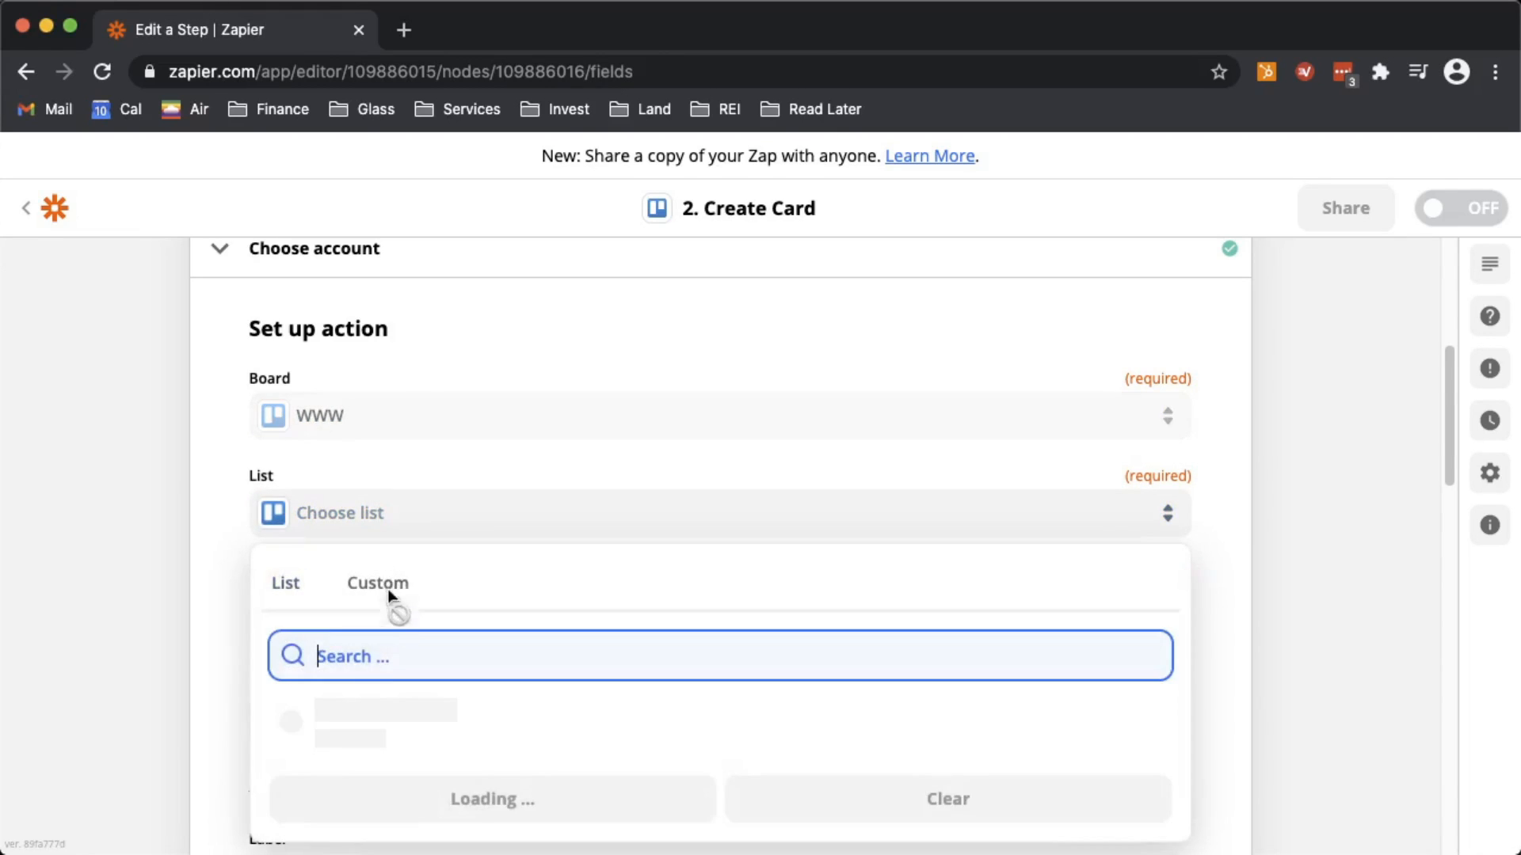
click(378, 714)
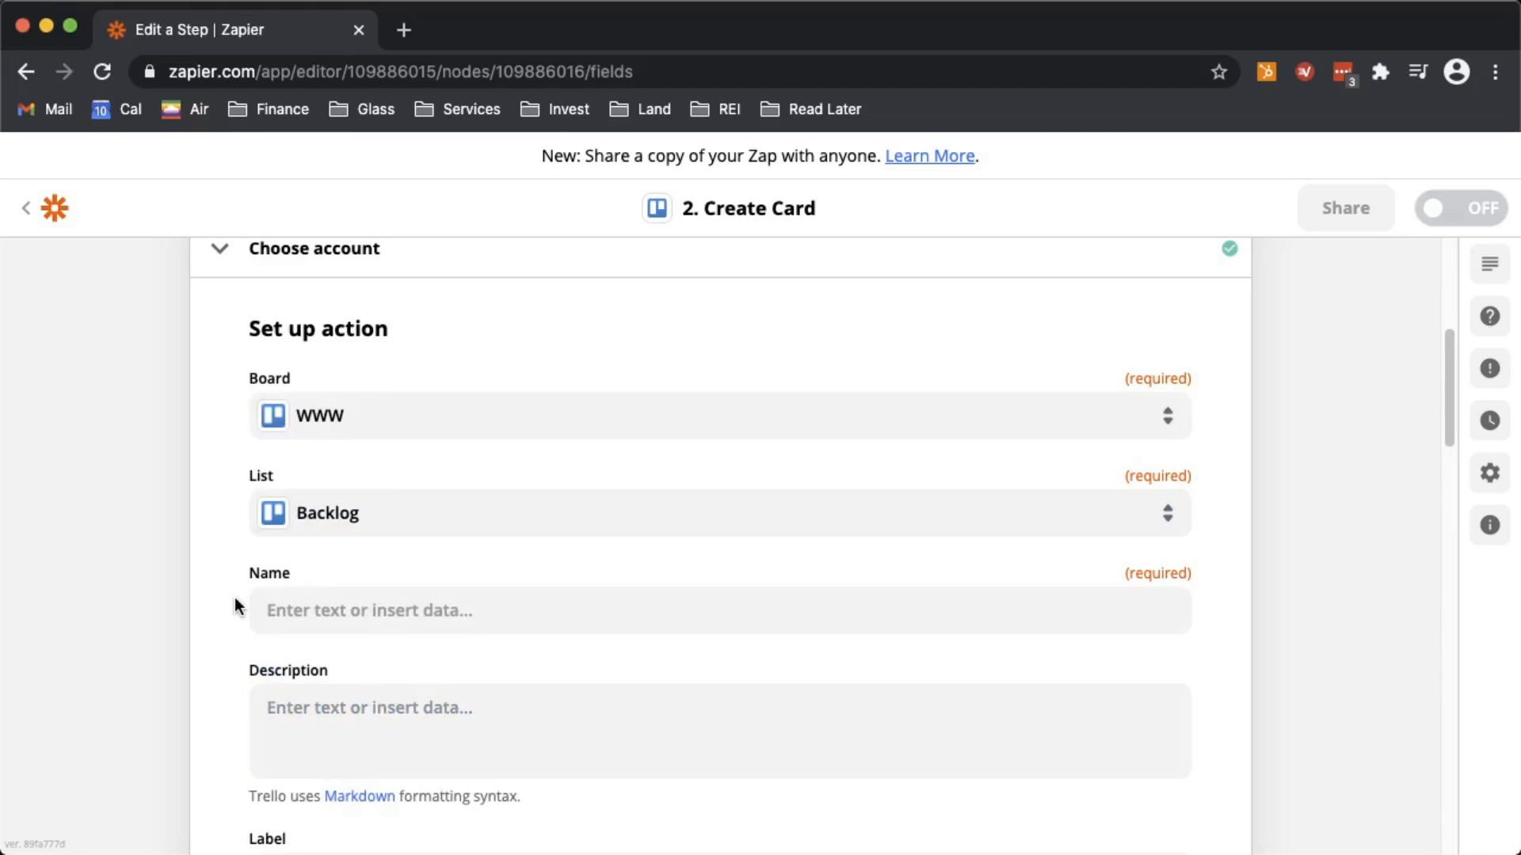
scroll(373, 486, down, 3)
- Build the Trello card Name from County Name, ' - ' and Apn, e.g. 'Santa Fe - 40-302-03'
click(373, 486)
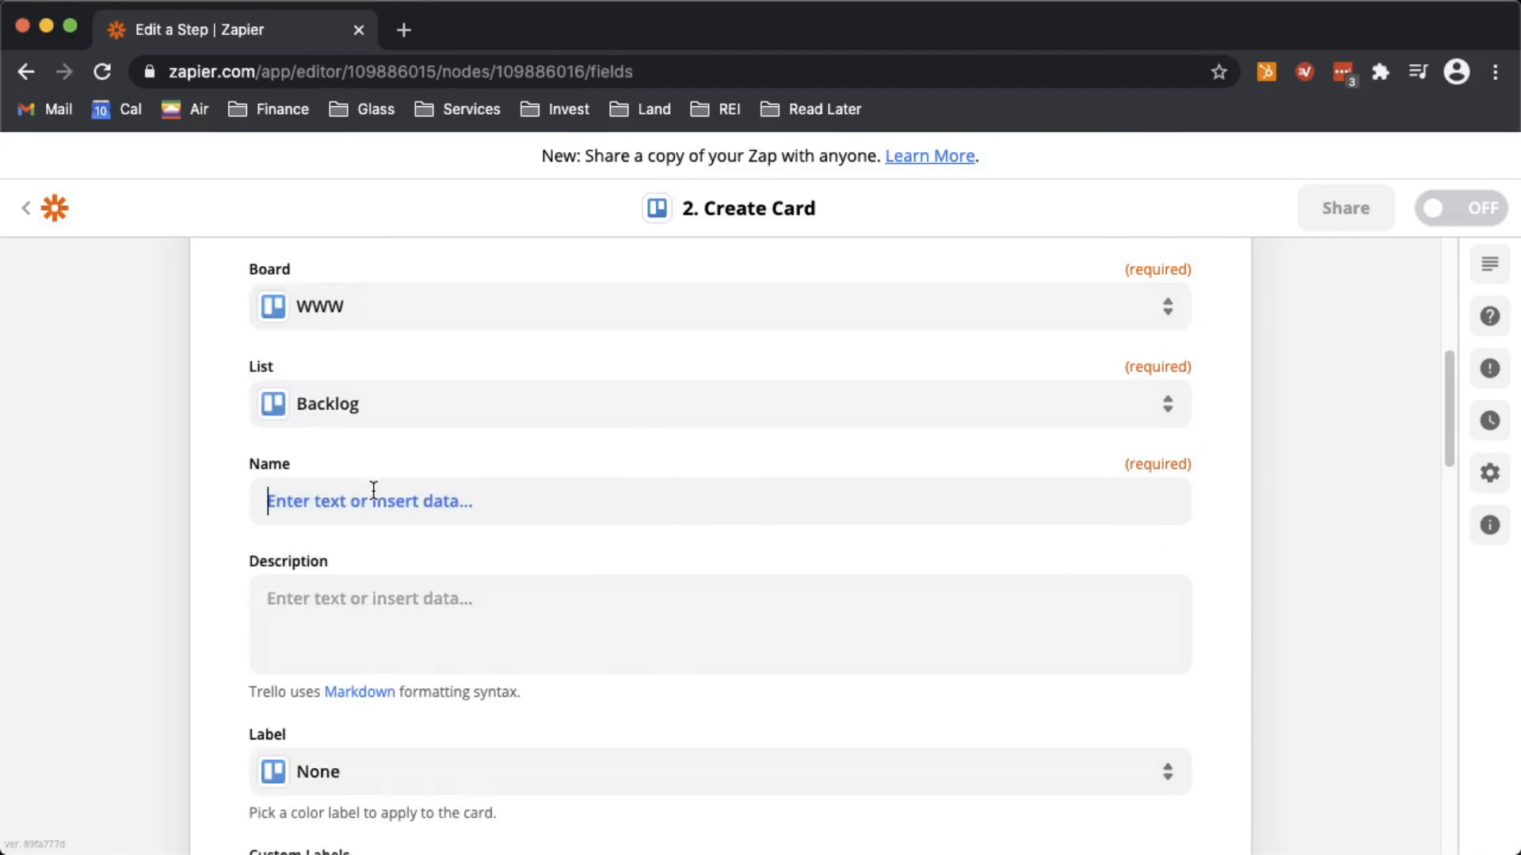
scroll(373, 491, down, 5)
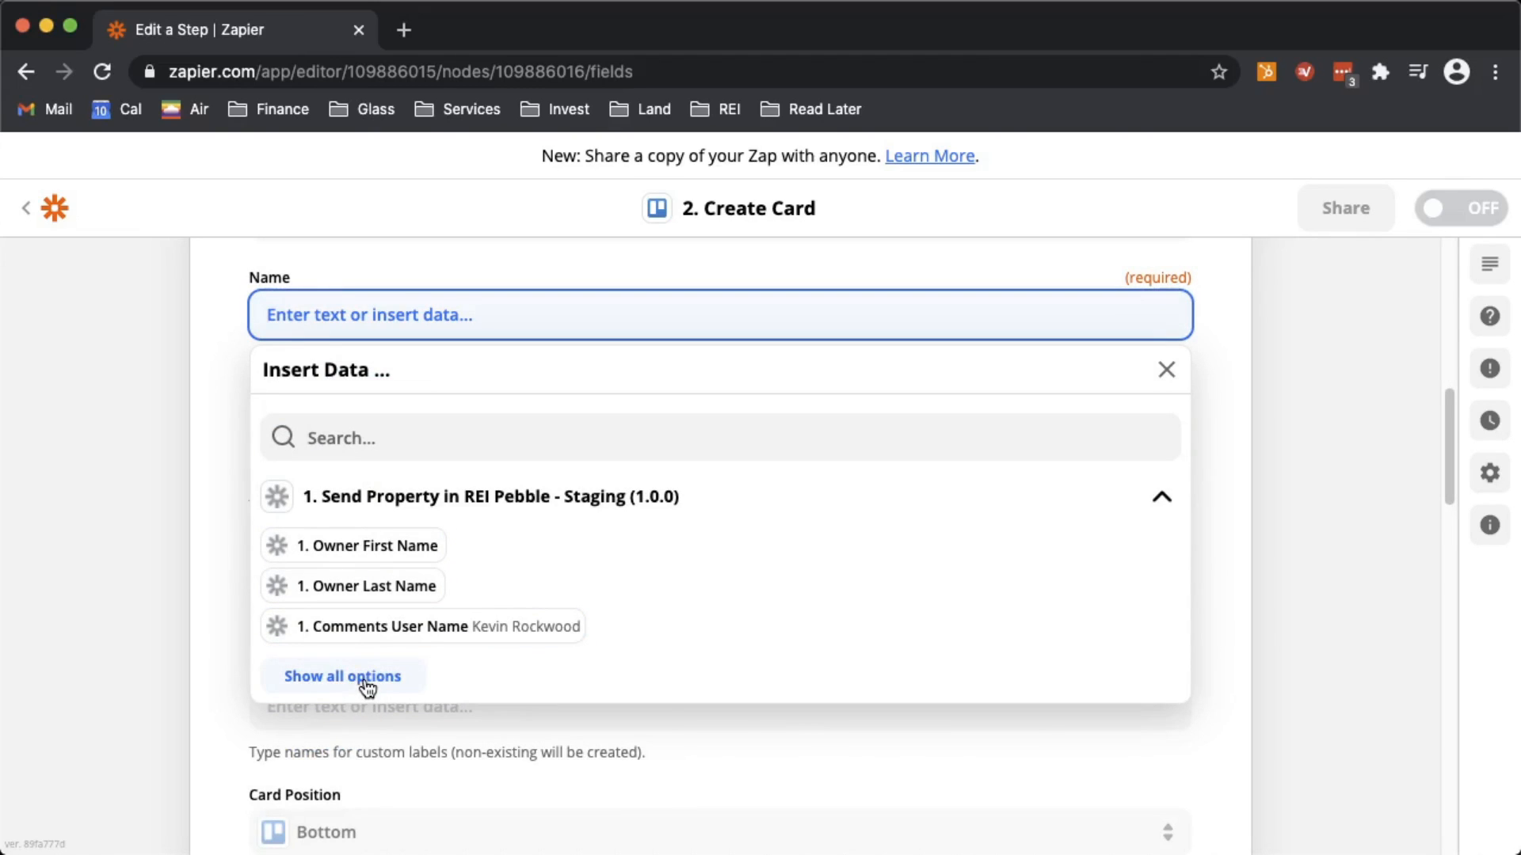
click(366, 686)
scroll(363, 636, down, 4)
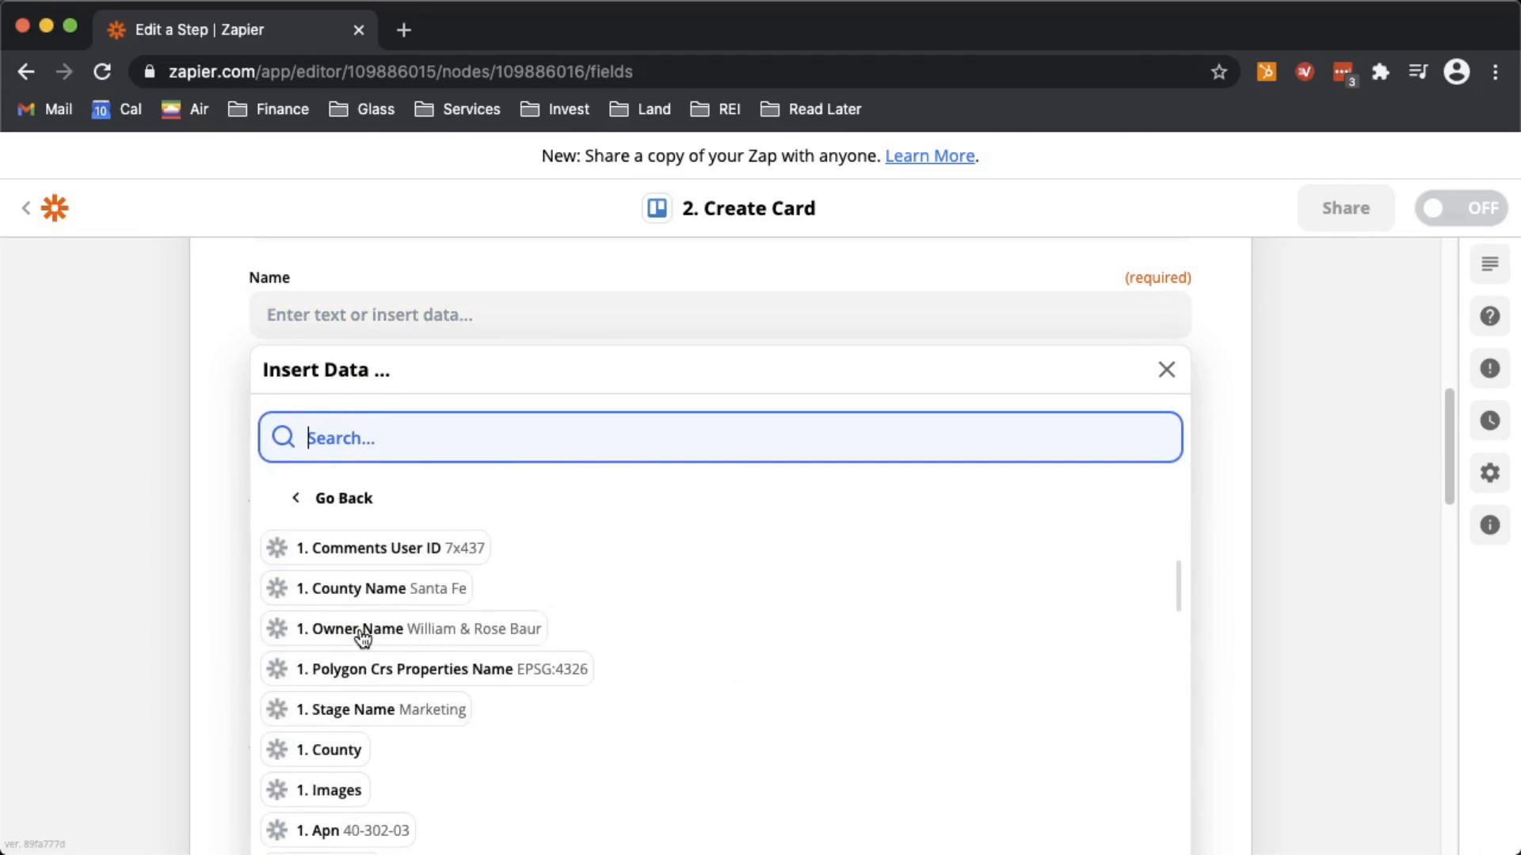
scroll(363, 637, down, 3)
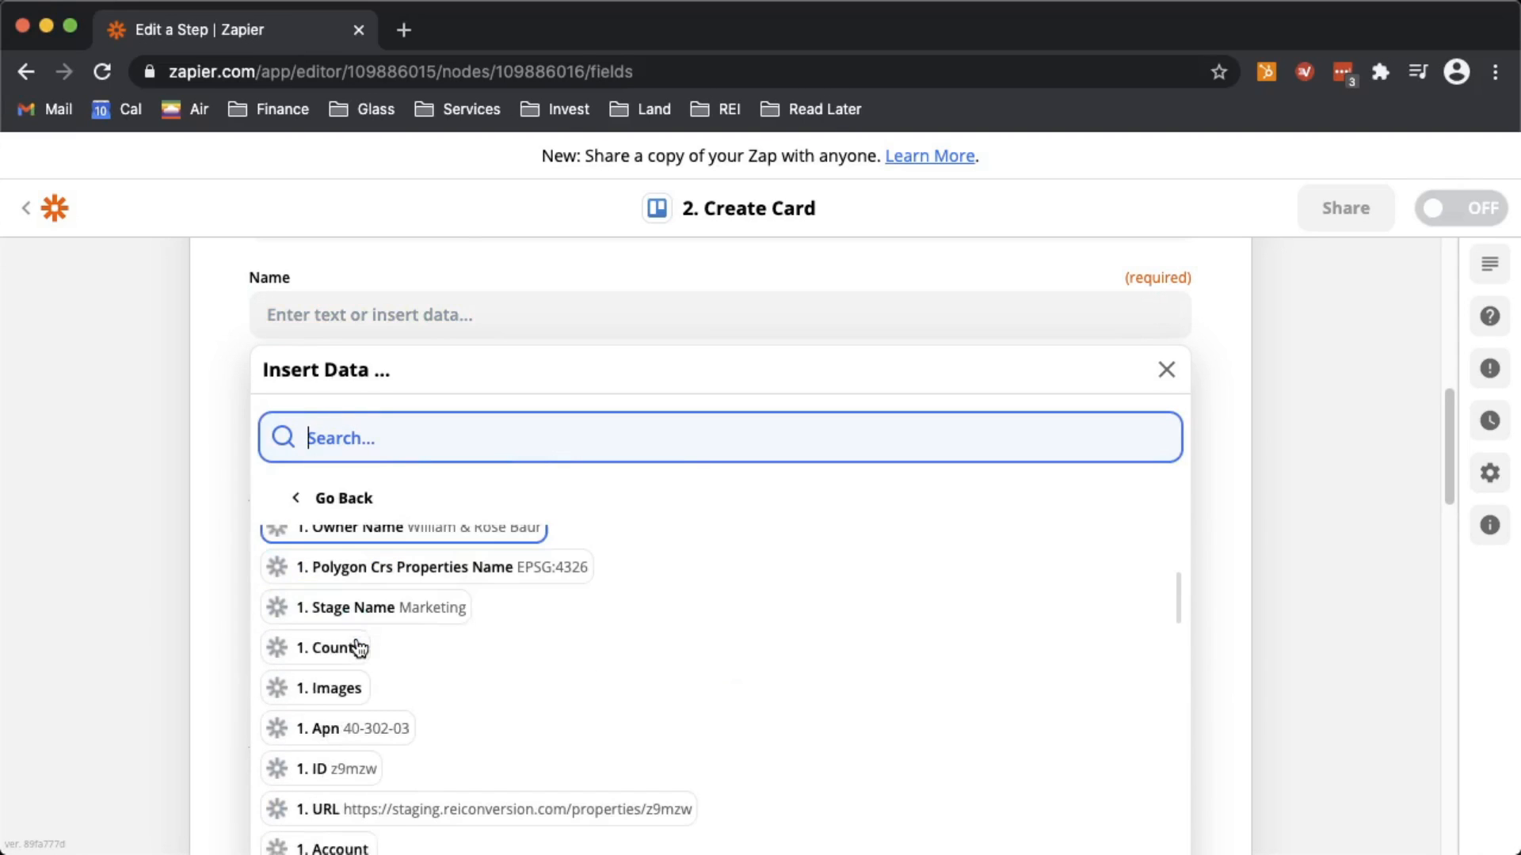
scroll(360, 648, up, 2)
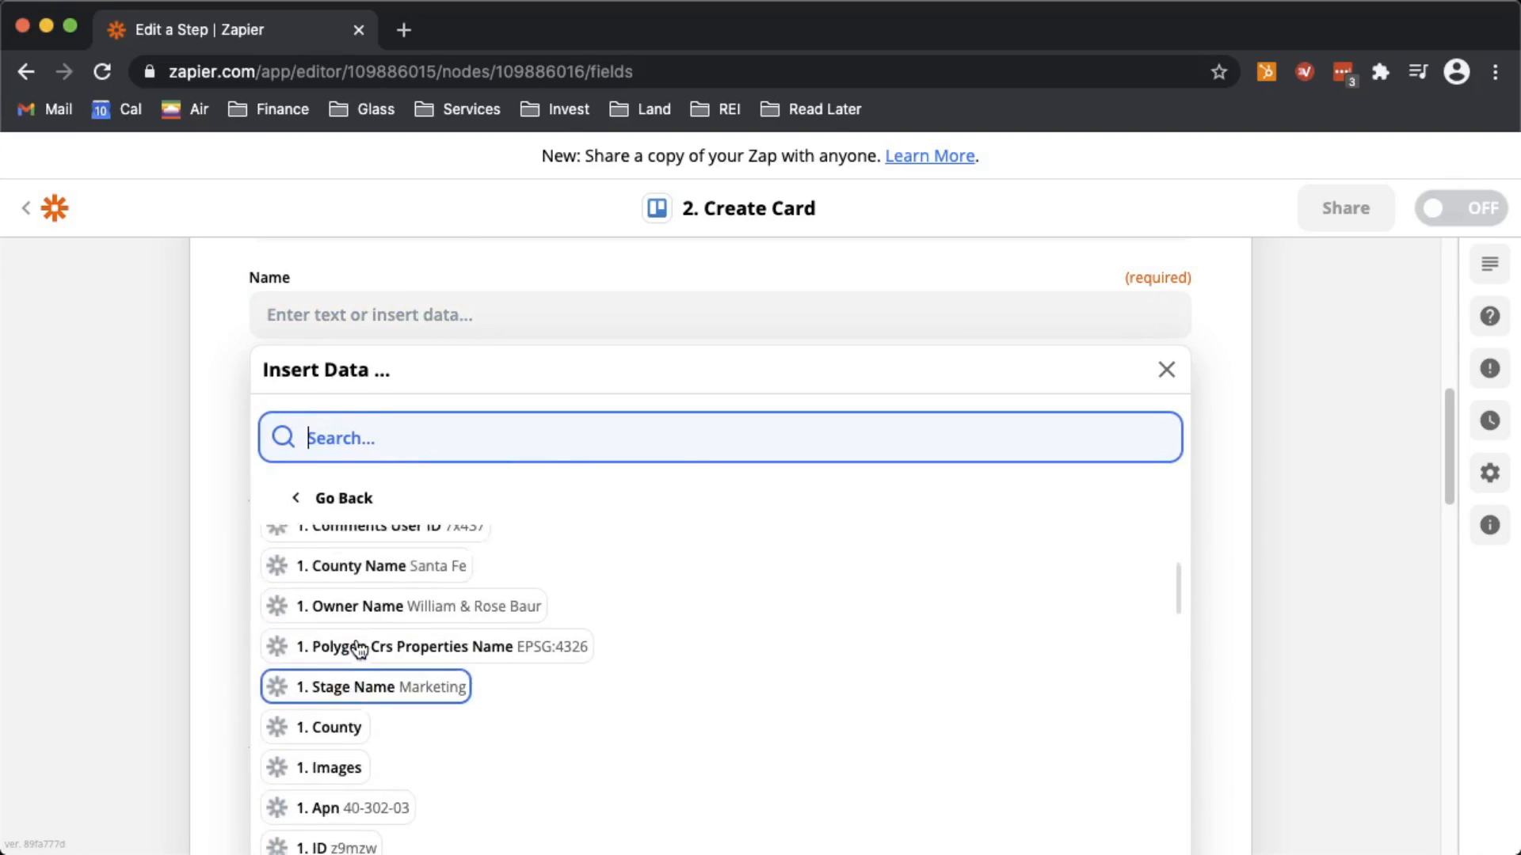
scroll(360, 648, up, 2)
click(361, 661)
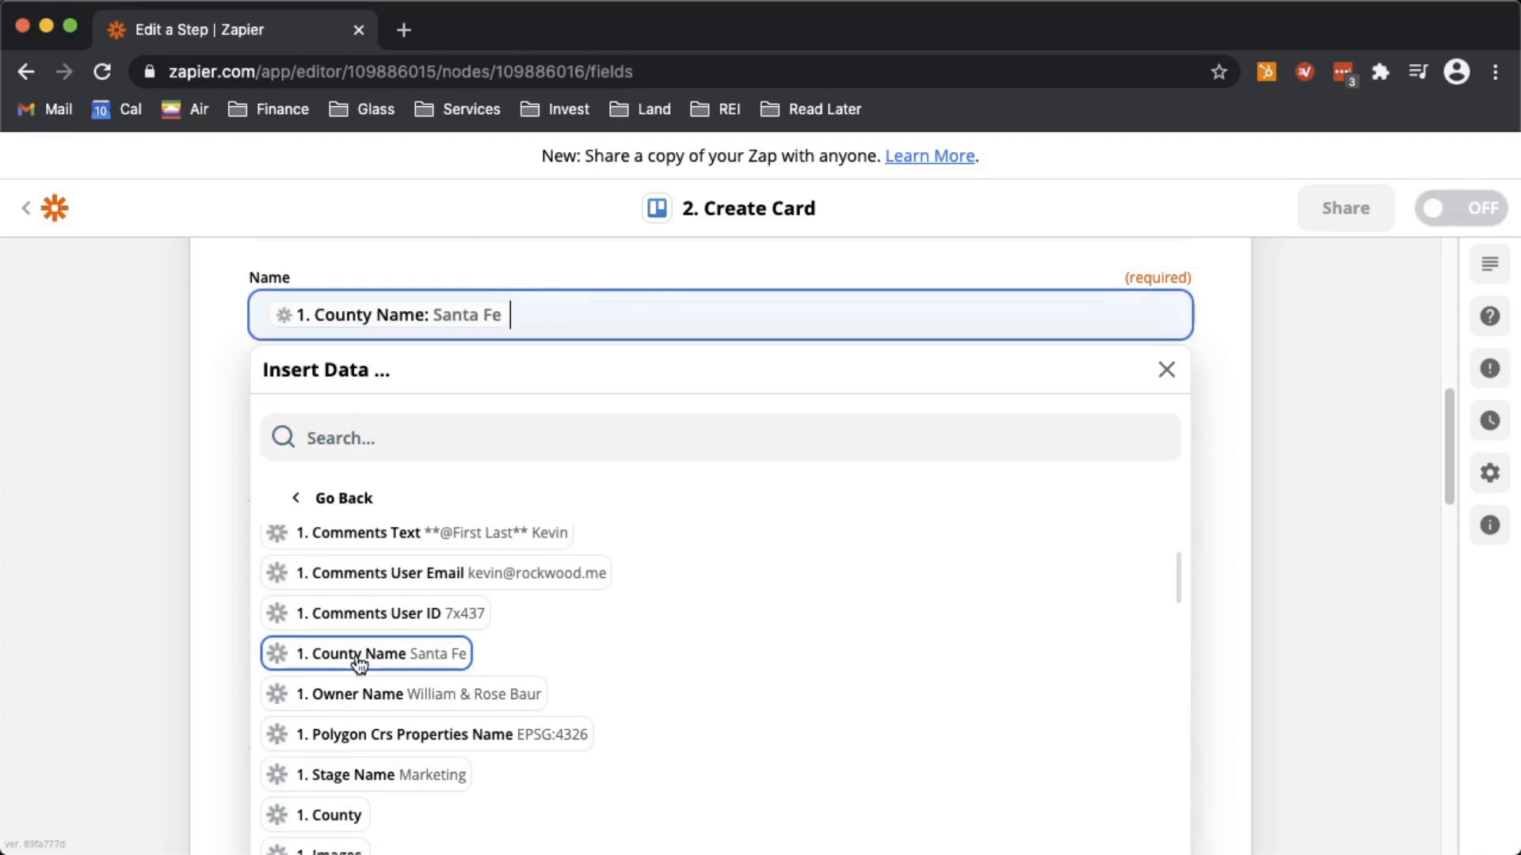
text(-)
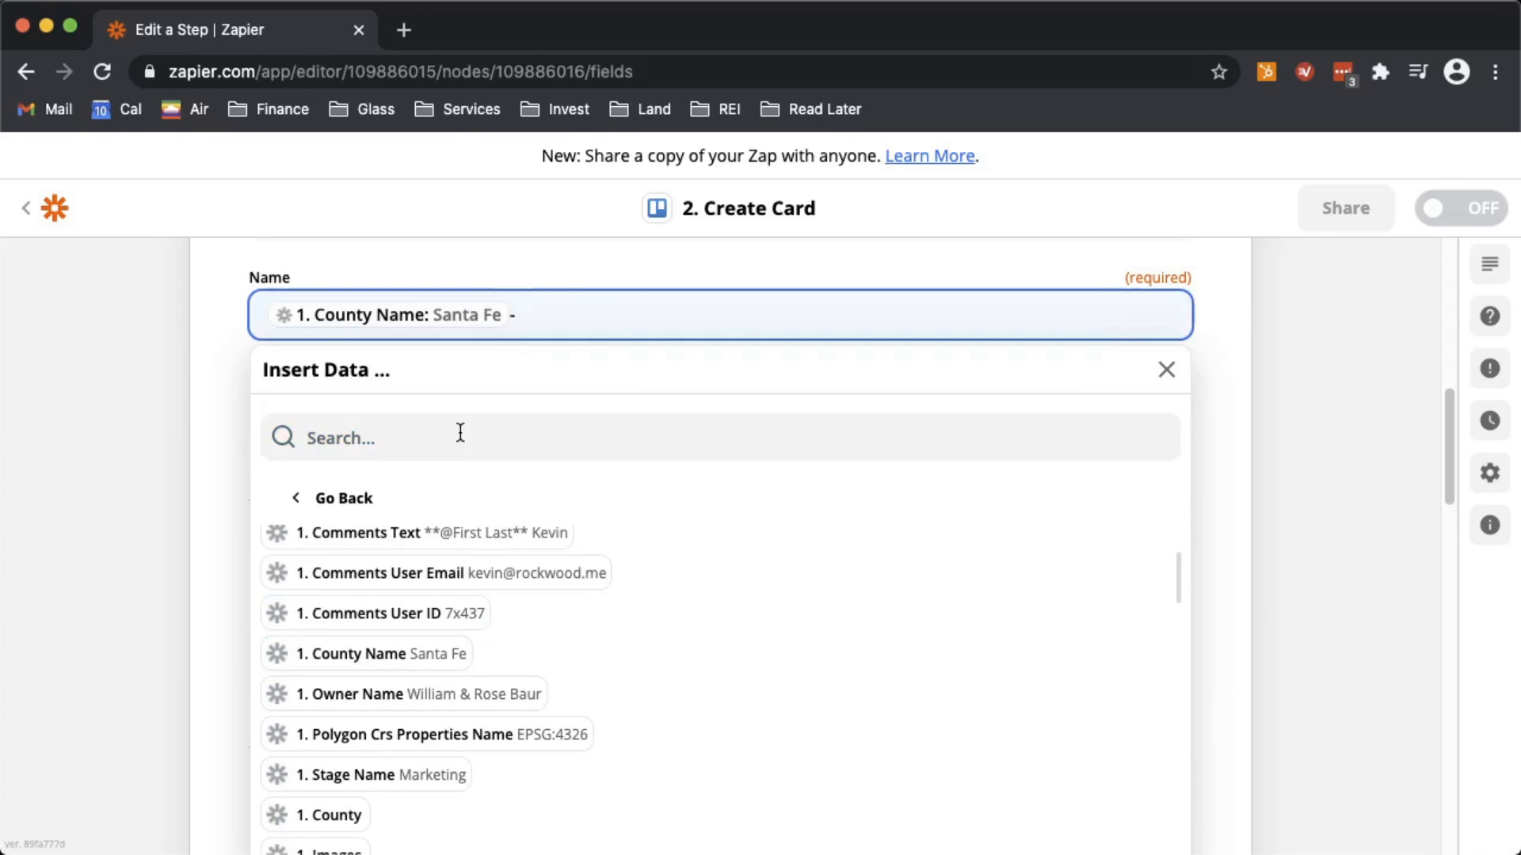
scroll(407, 567, down, 4)
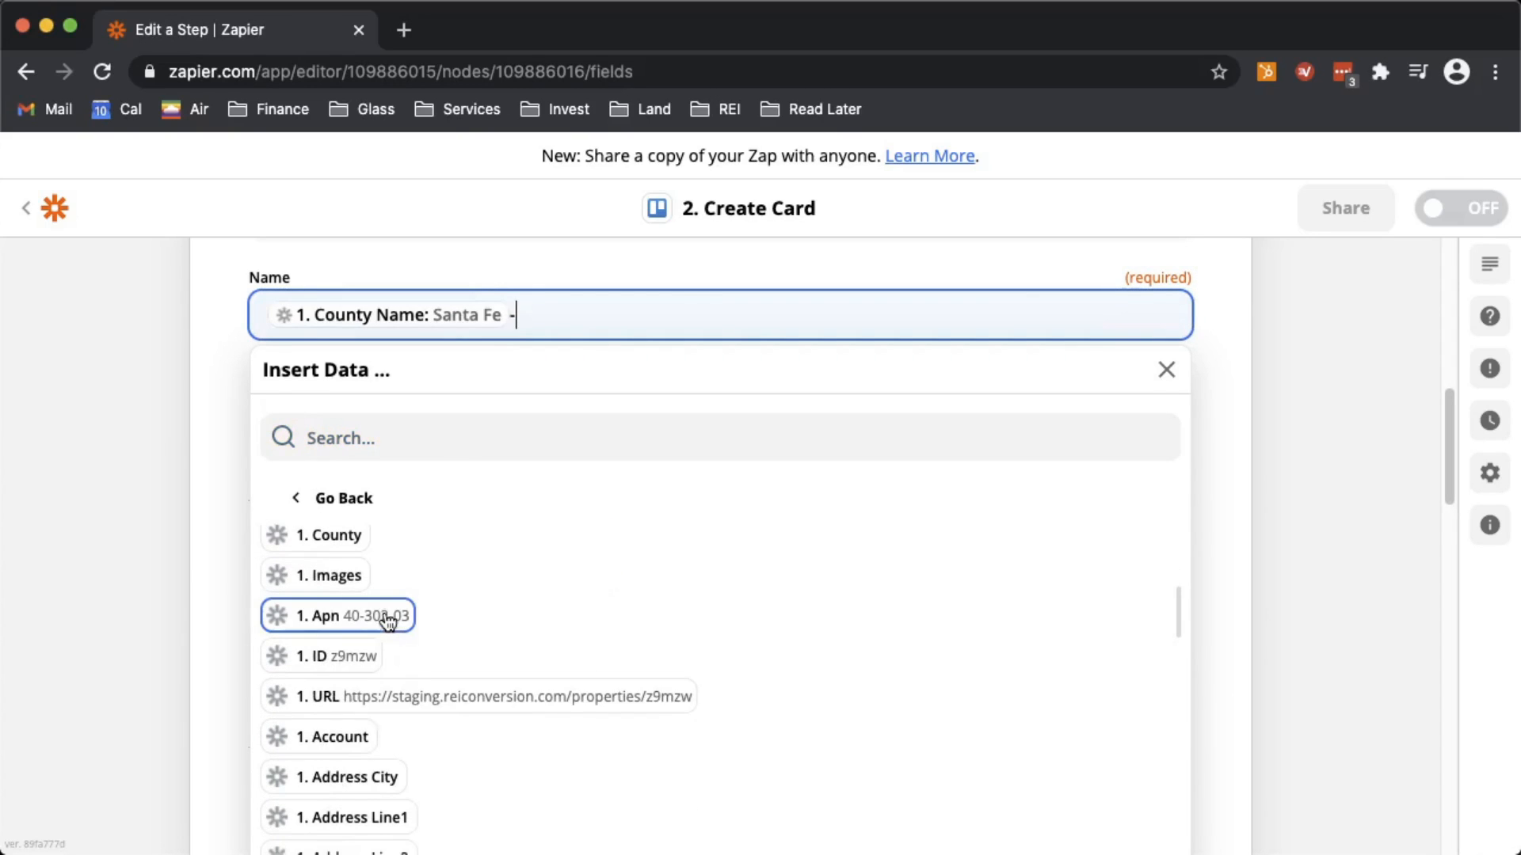
click(388, 618)
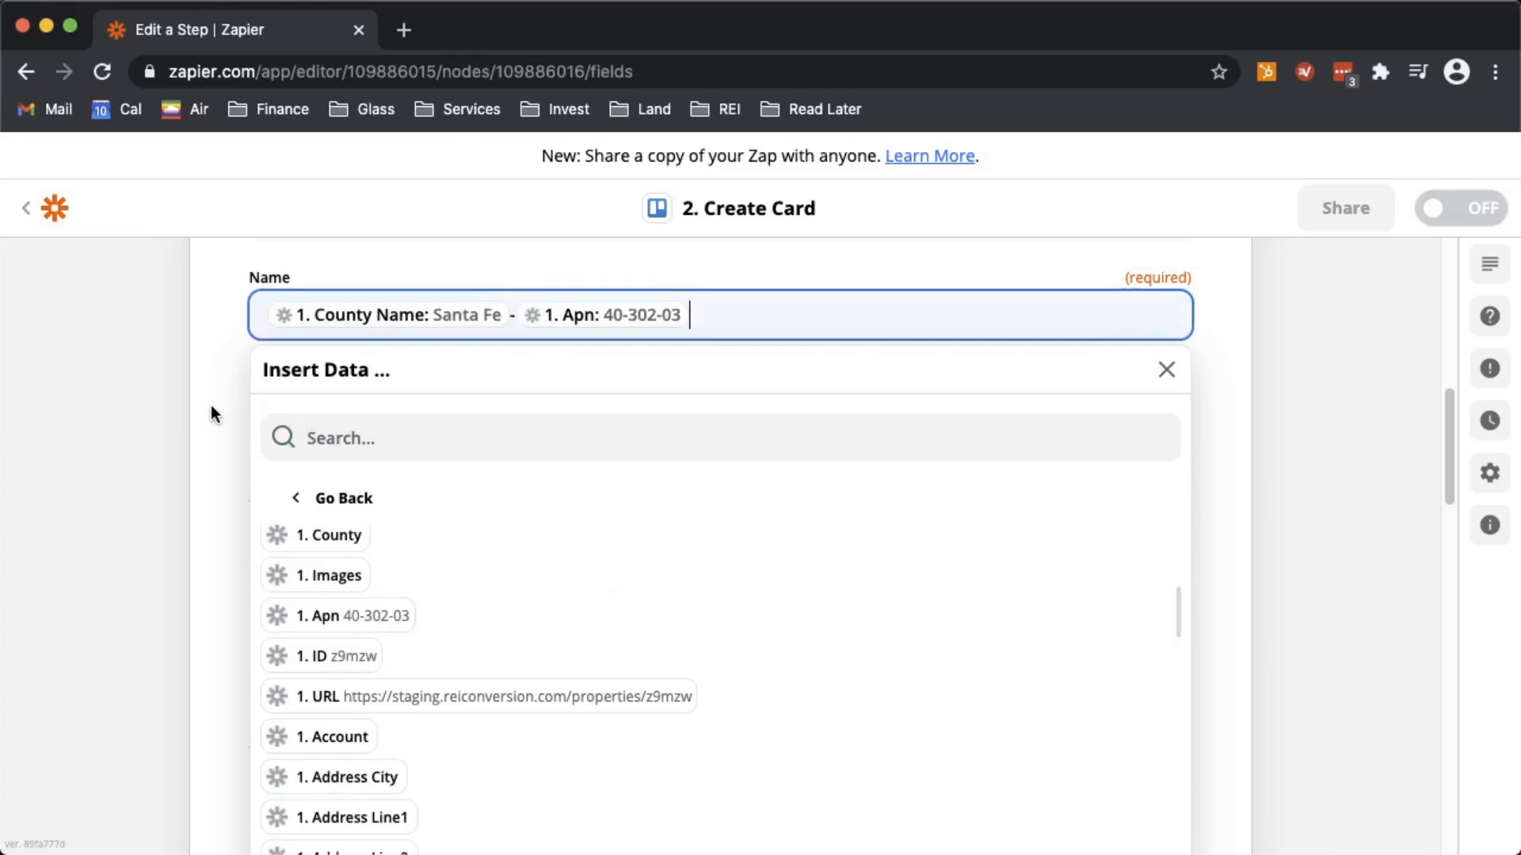
click(212, 454)
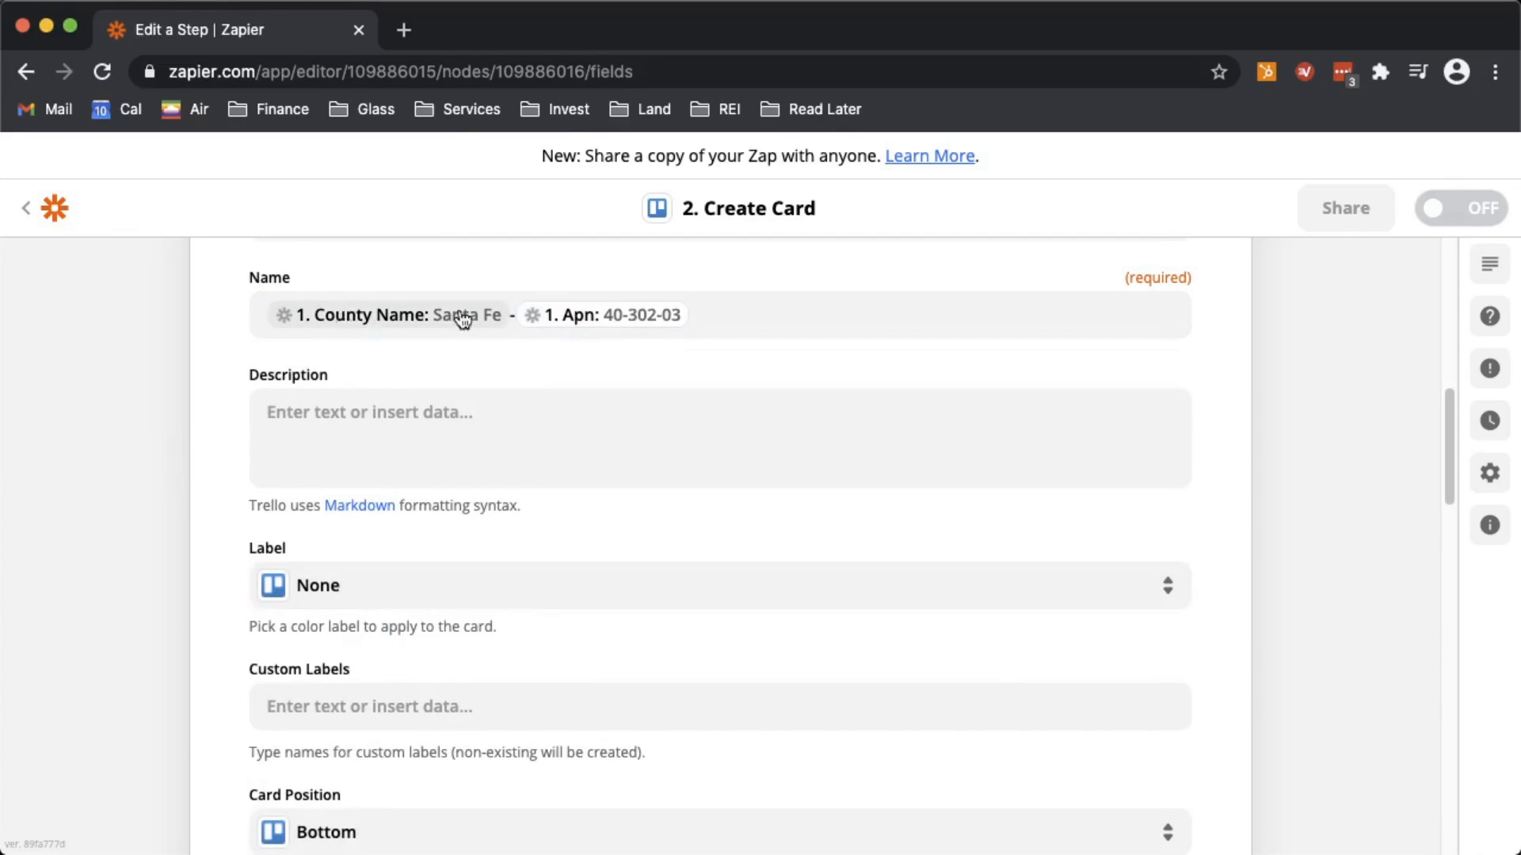
scroll(383, 336, up, 1)
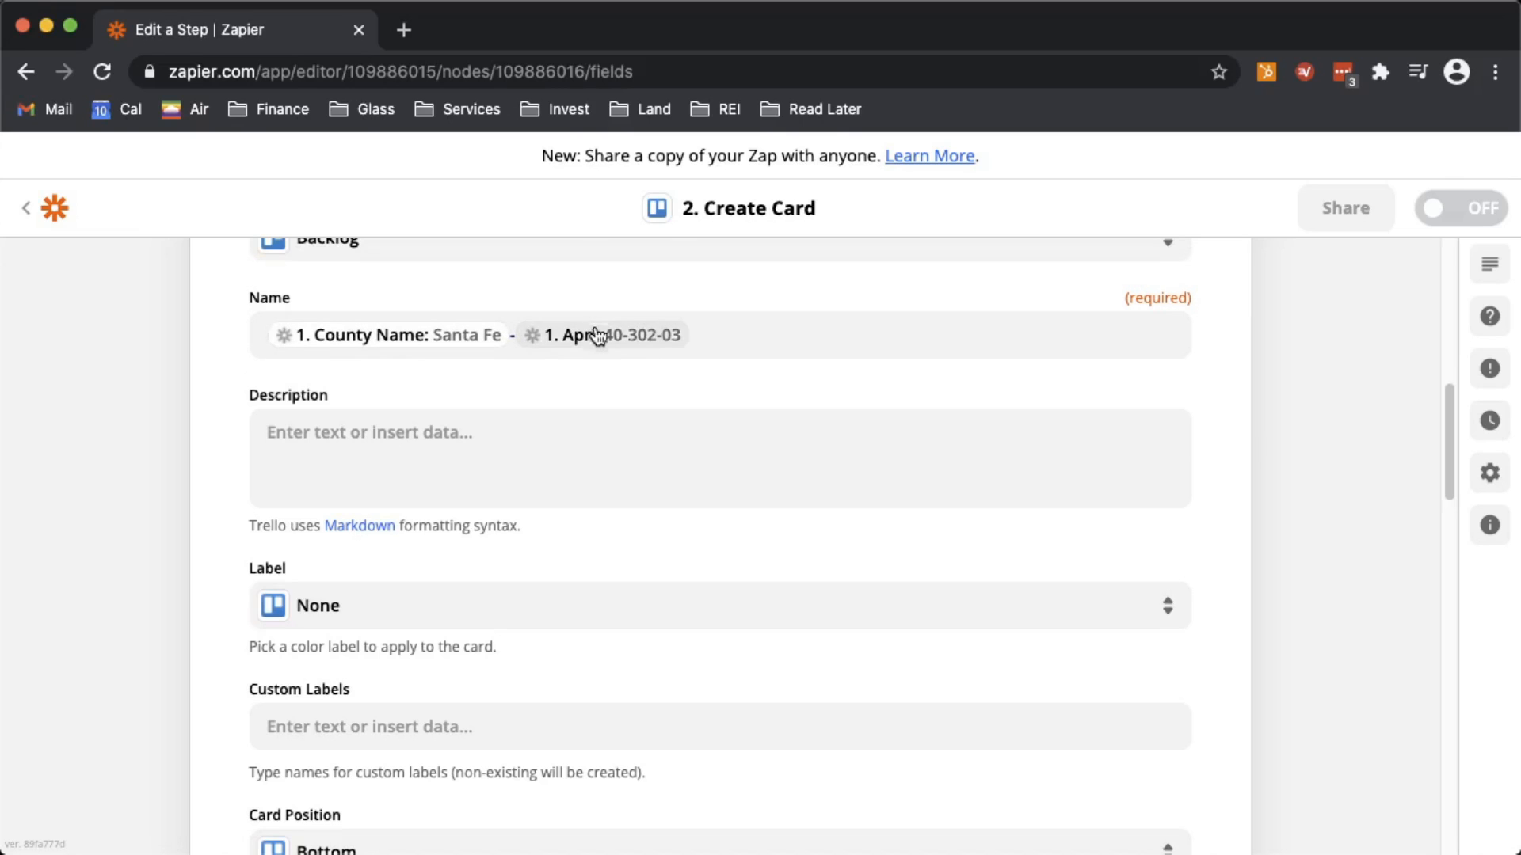
- Leave the card Description field empty without inserting any trigger data
click(316, 431)
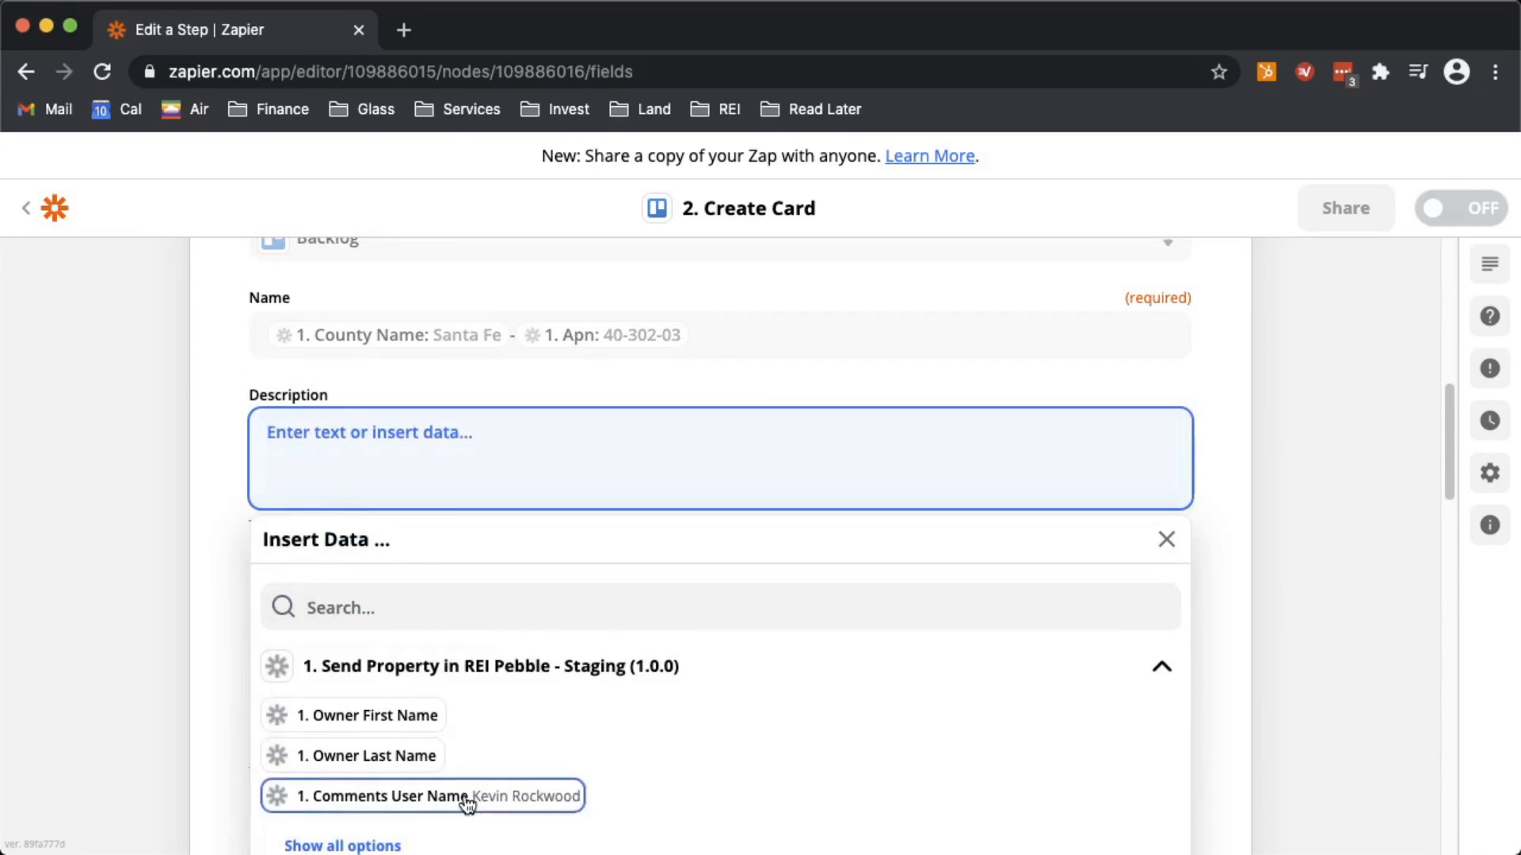
scroll(462, 793, down, 10)
scroll(465, 796, up, 15)
scroll(325, 653, down, 4)
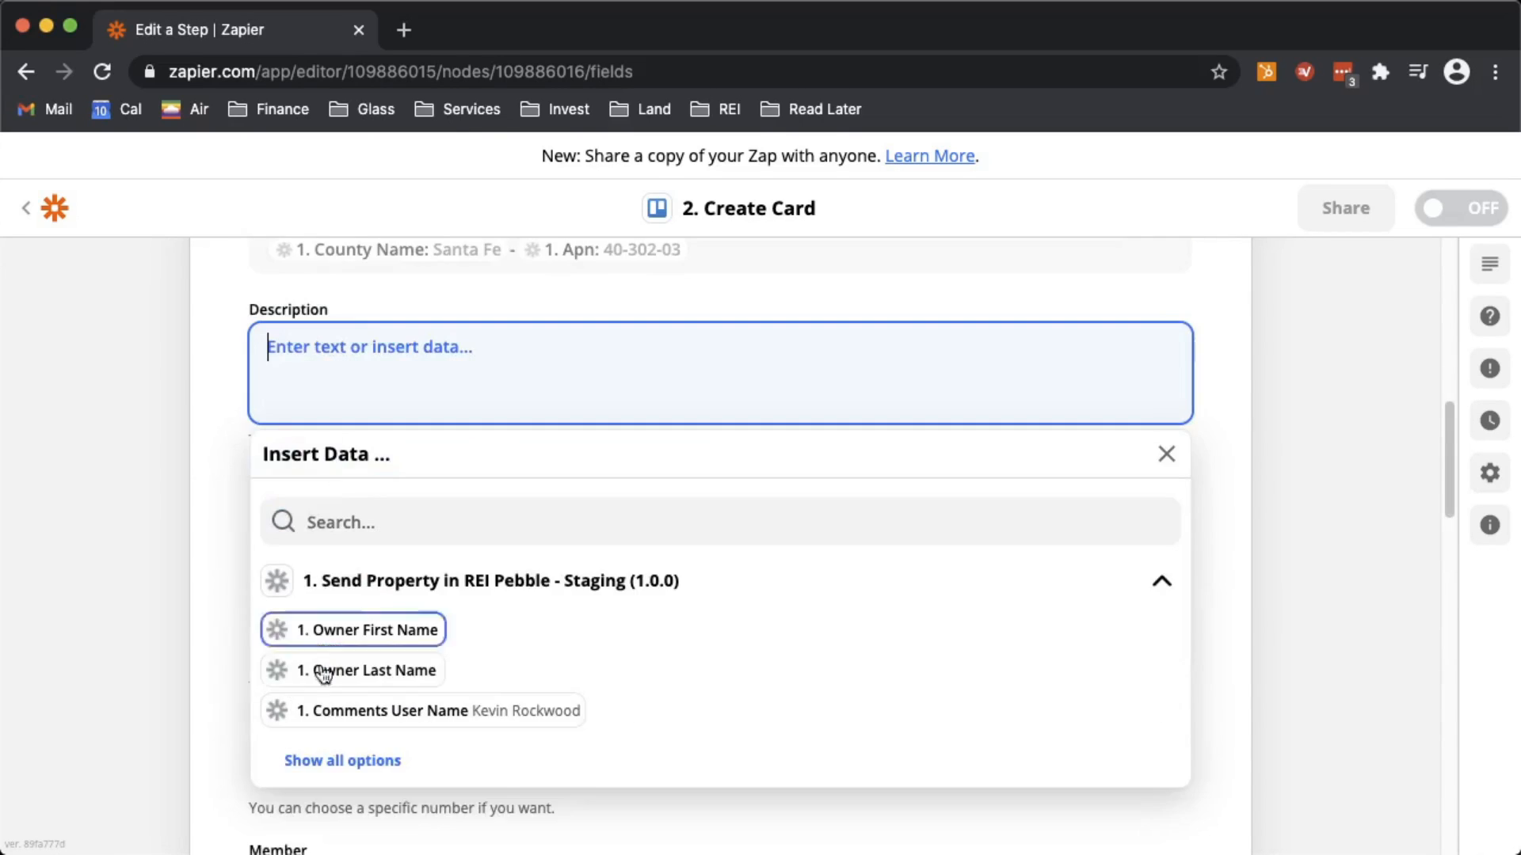
click(162, 604)
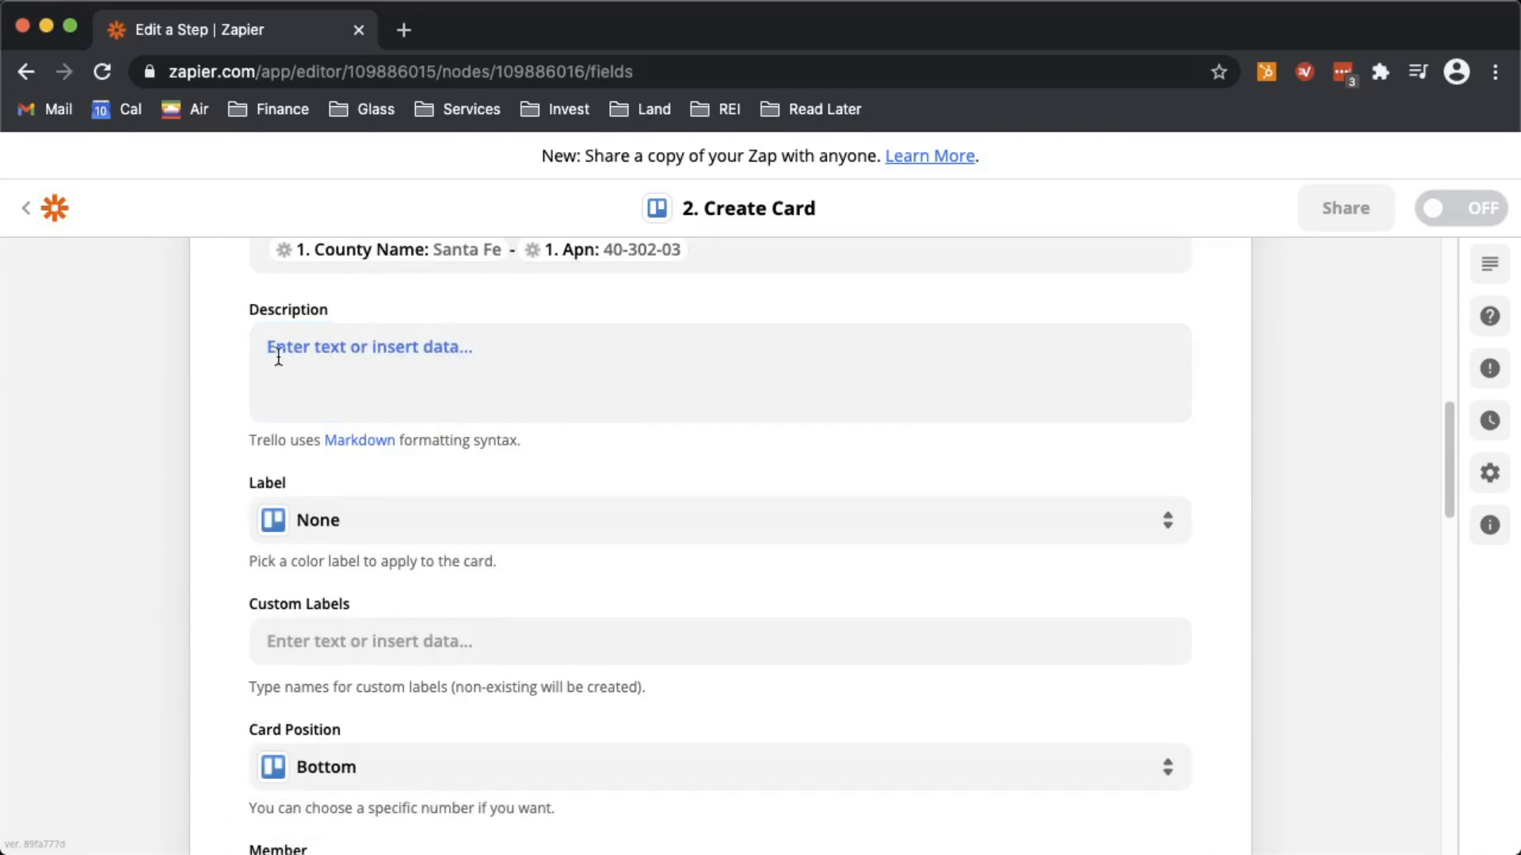
- Skip the remaining optional card fields and confirm the Create Card setup
scroll(397, 610, down, 2)
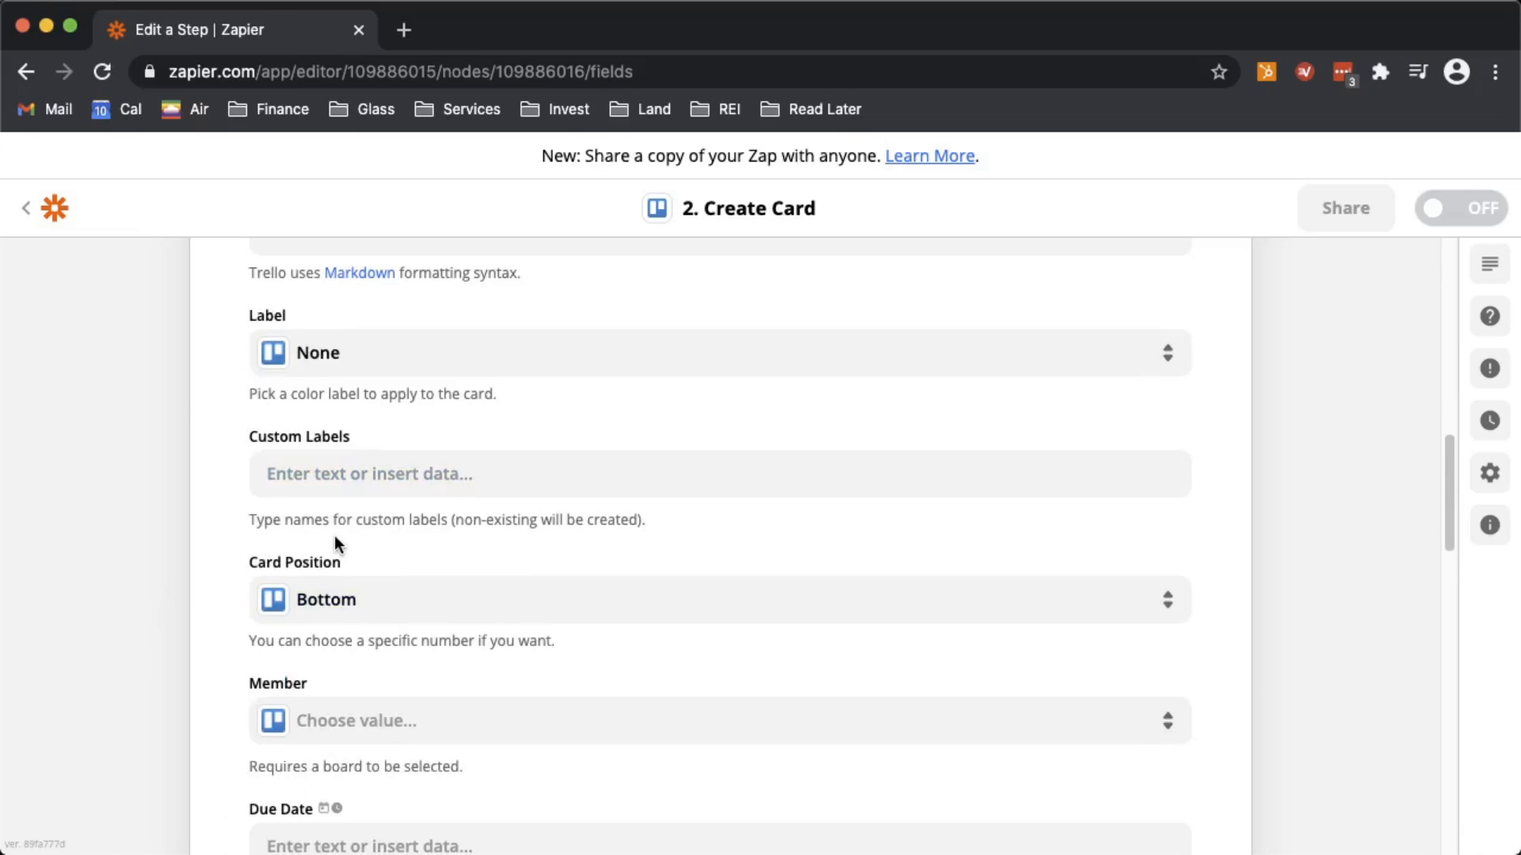
scroll(329, 577, down, 1)
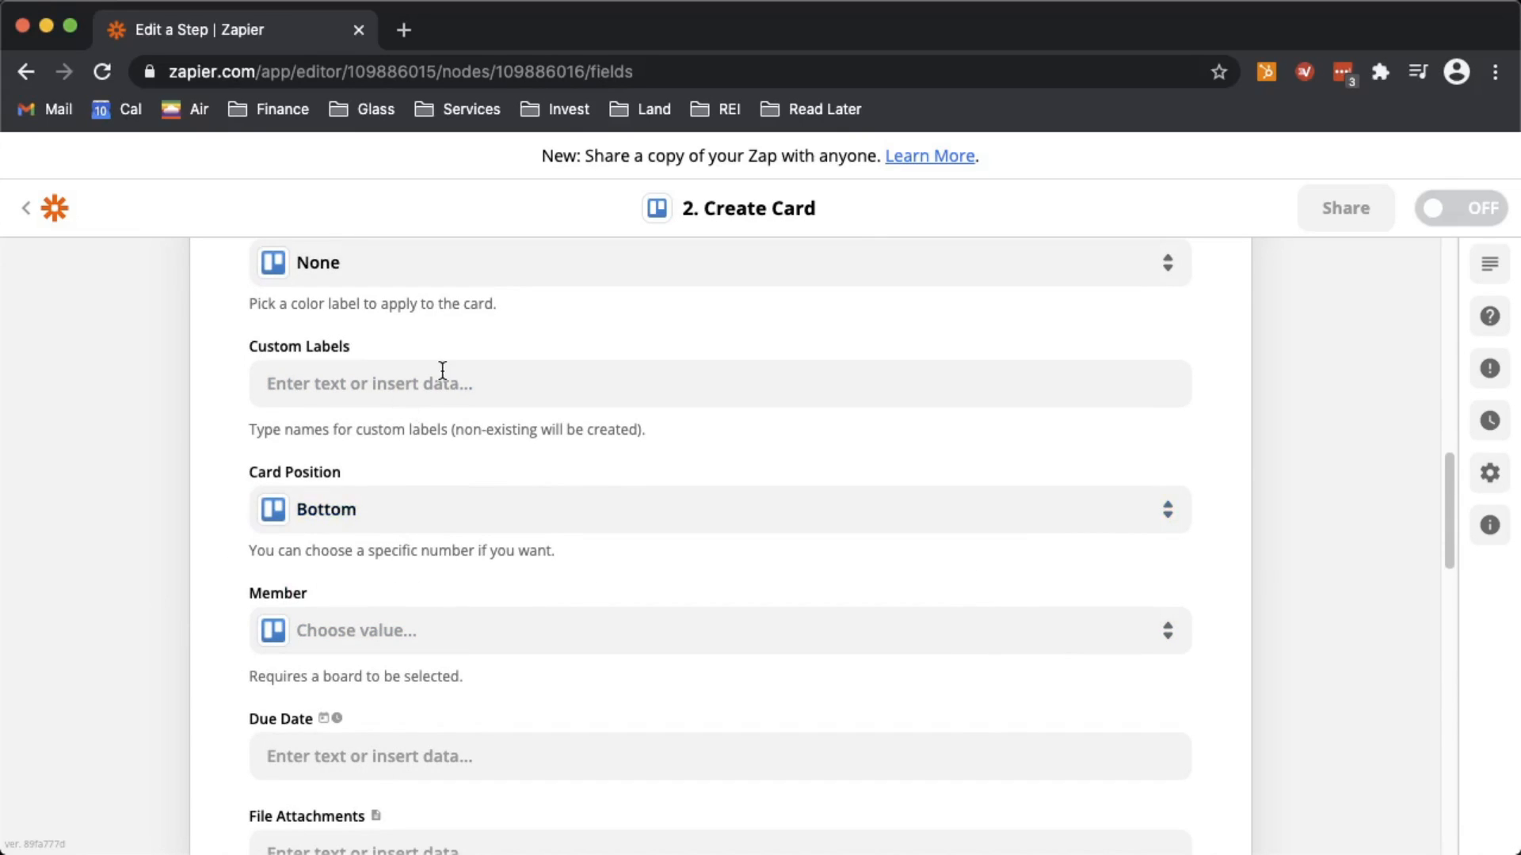
scroll(440, 432, up, 1)
scroll(439, 434, up, 4)
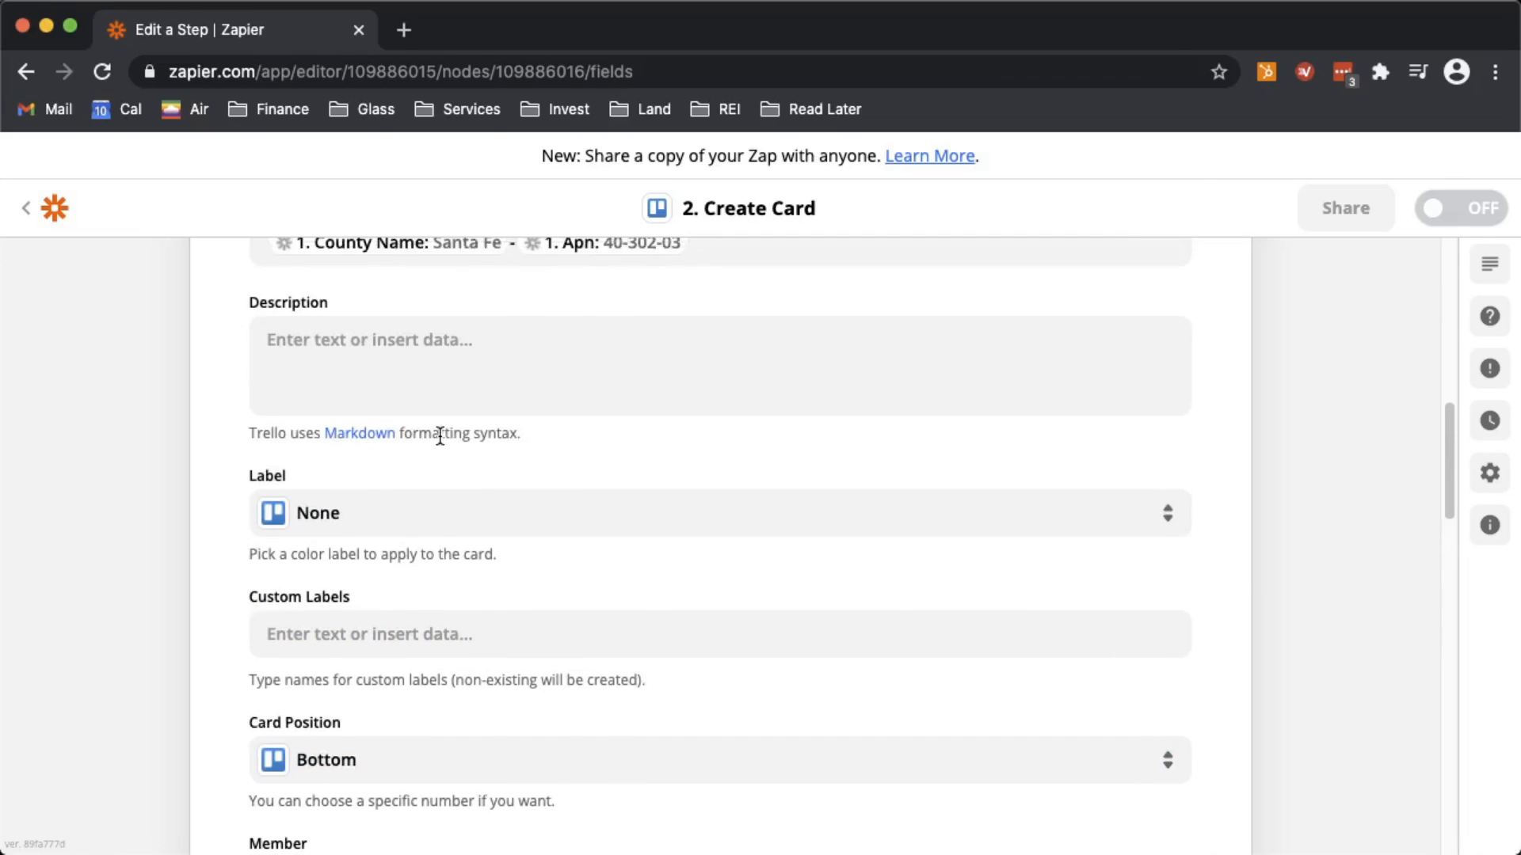
scroll(380, 545, down, 6)
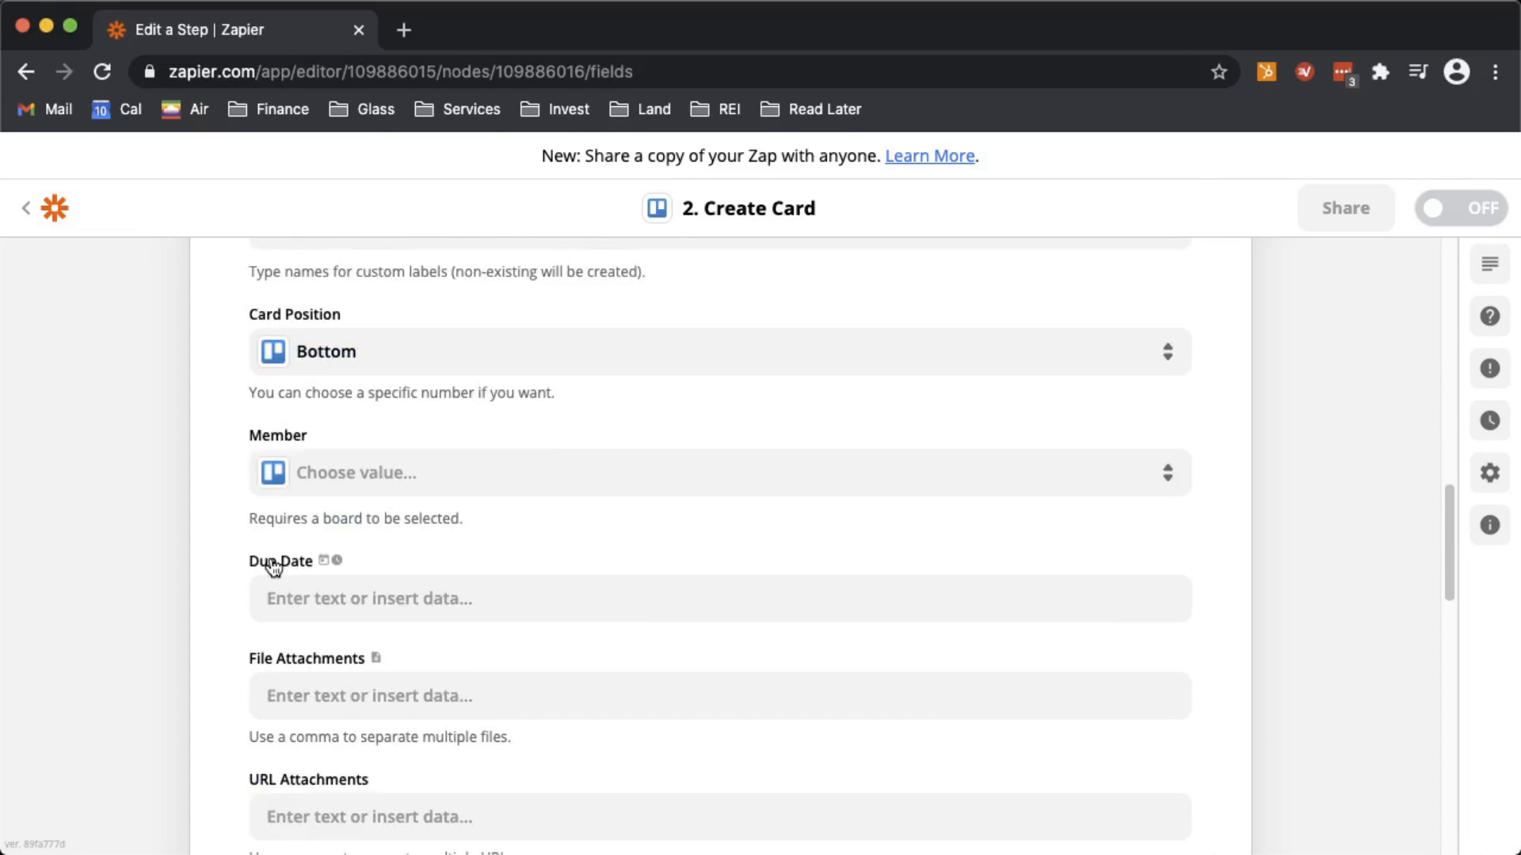
scroll(271, 567, down, 10)
scroll(217, 567, down, 4)
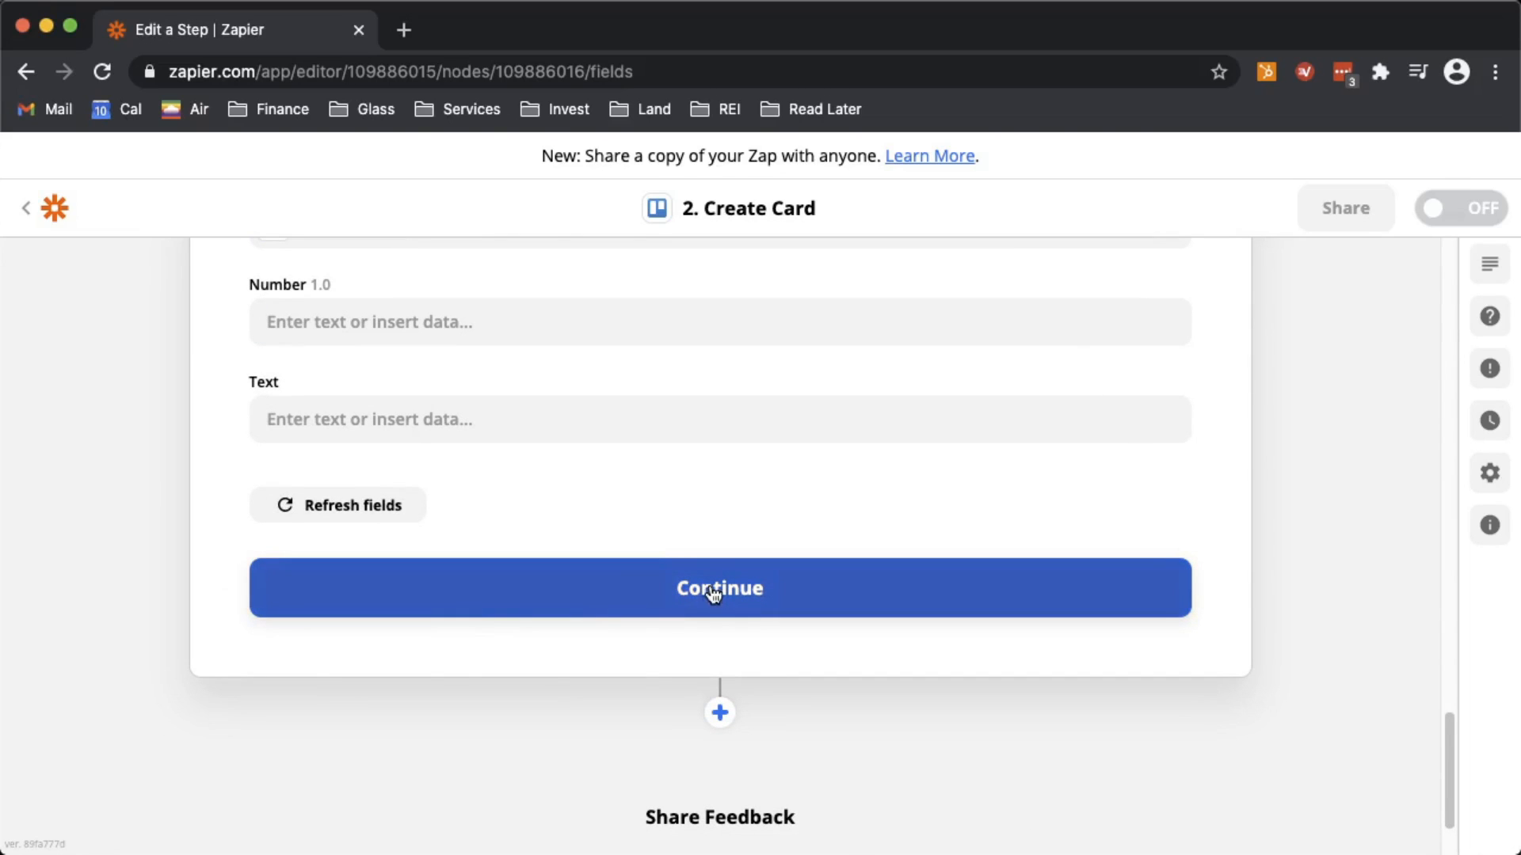
click(710, 591)
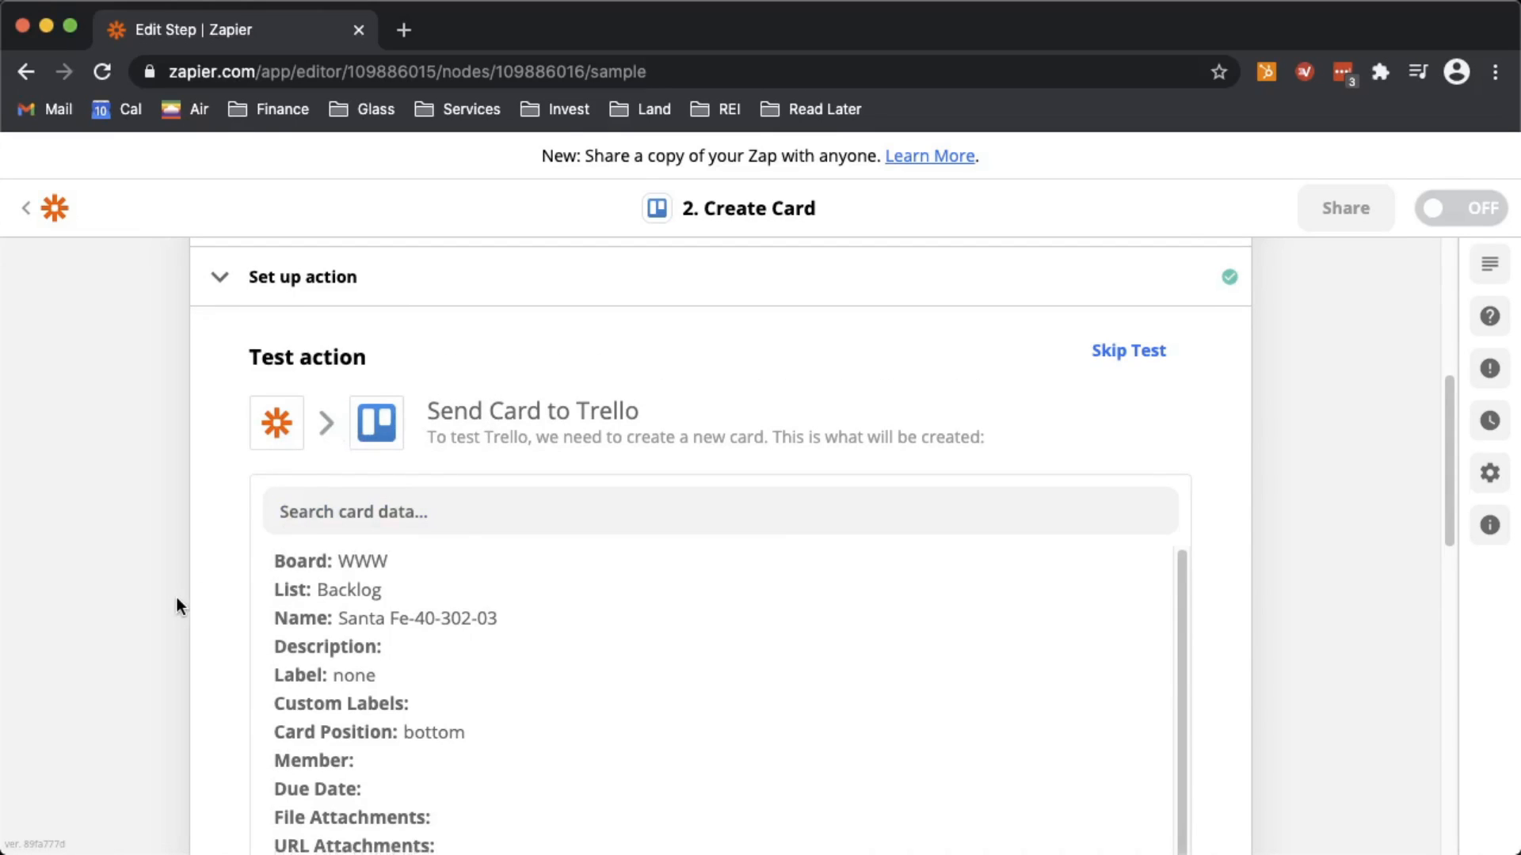
- Run the Create Card test, producing the Santa Fe-40-302-03 card, and switch the Zap on
scroll(177, 604, down, 7)
scroll(177, 604, up, 3)
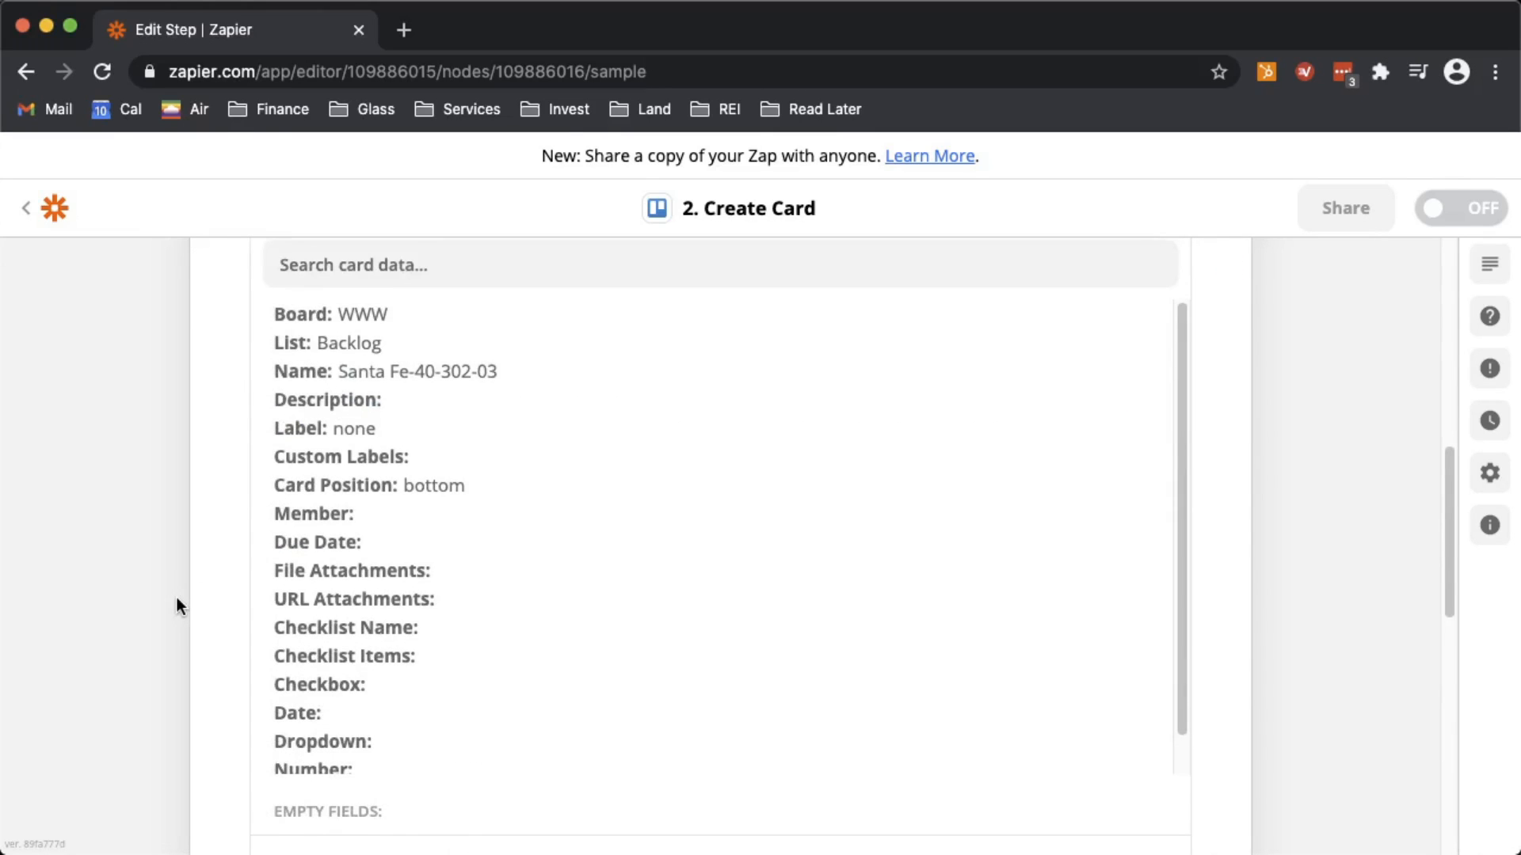
scroll(177, 600, down, 8)
scroll(178, 606, down, 1)
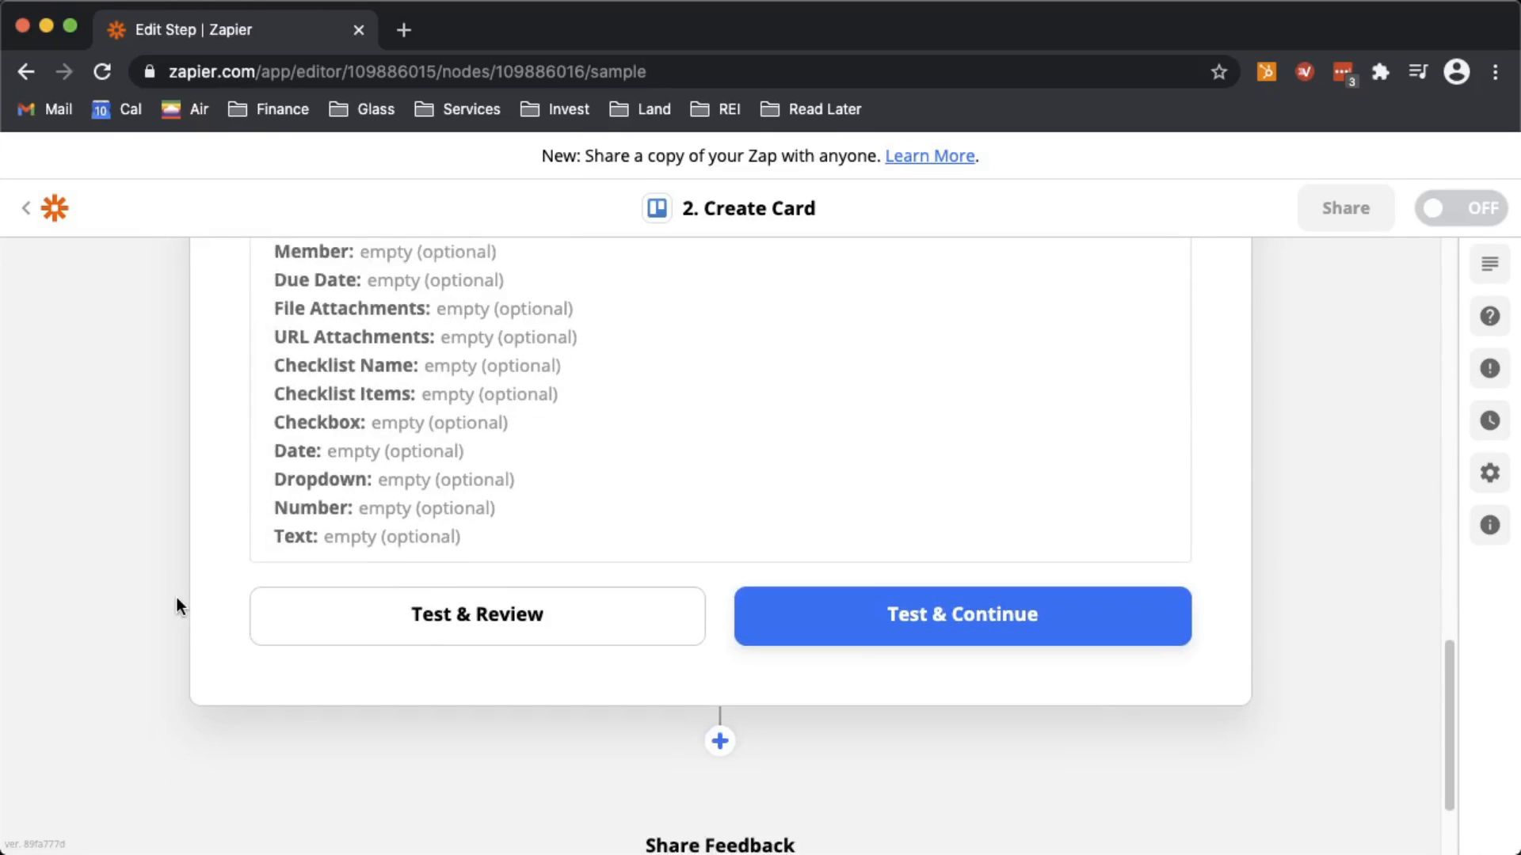
click(951, 614)
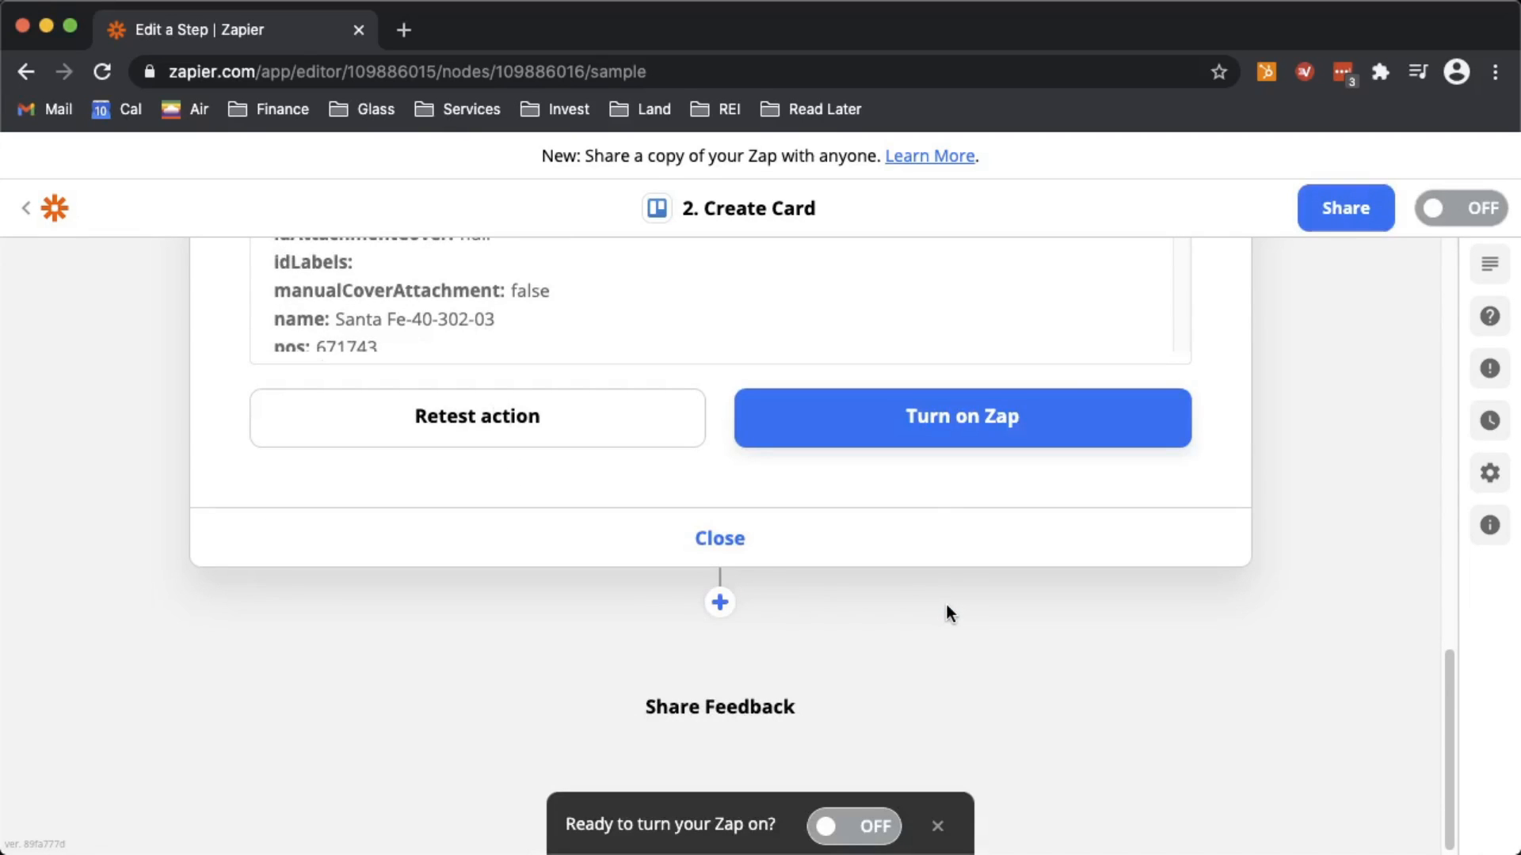
click(941, 415)
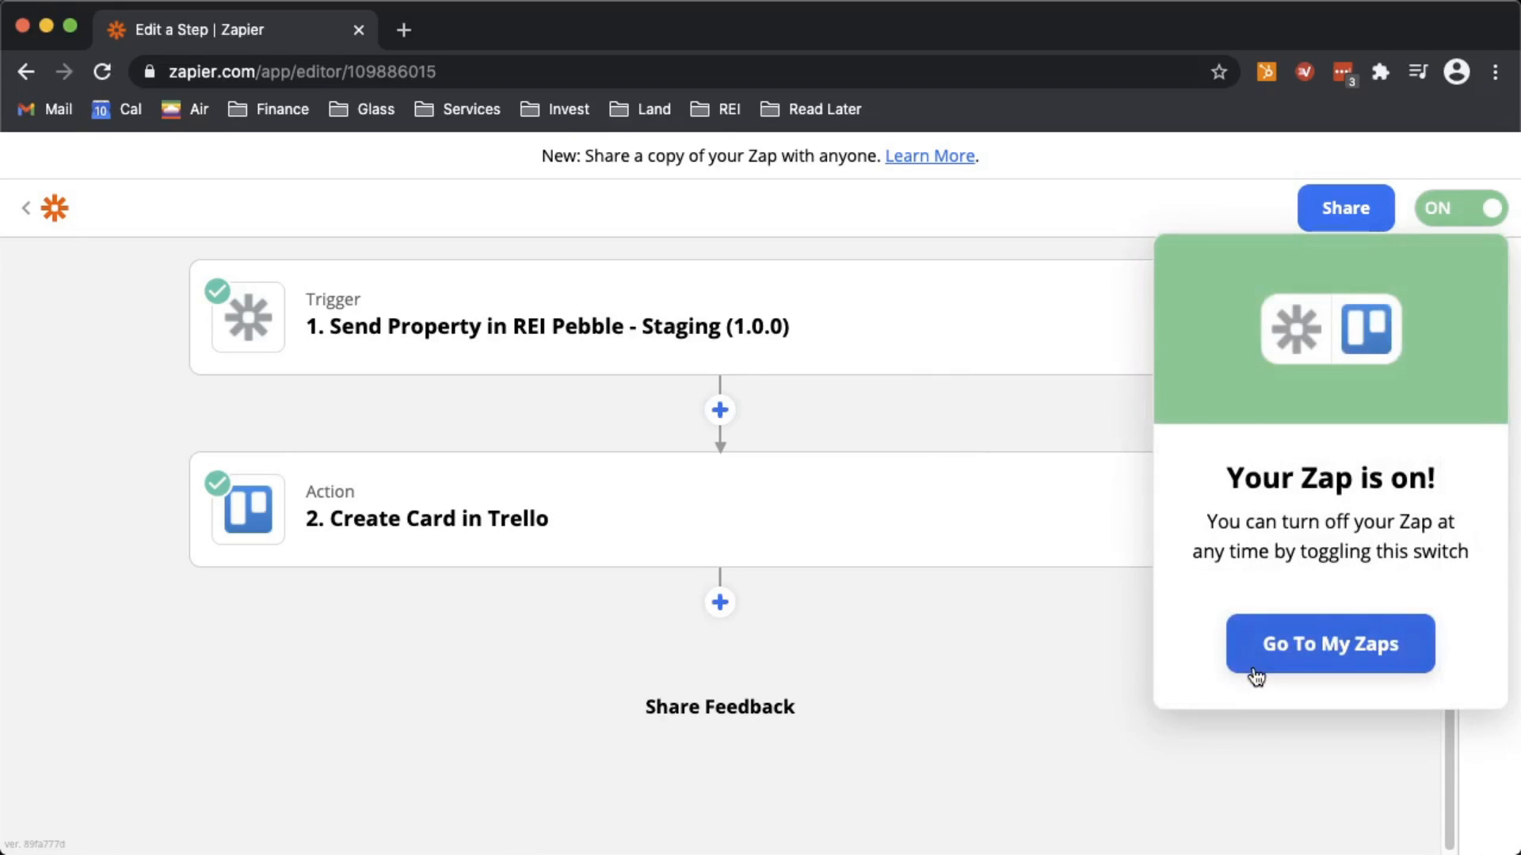
- Close the Zap-is-on notice and load the REI Pebble staging site in the same tab
click(1079, 301)
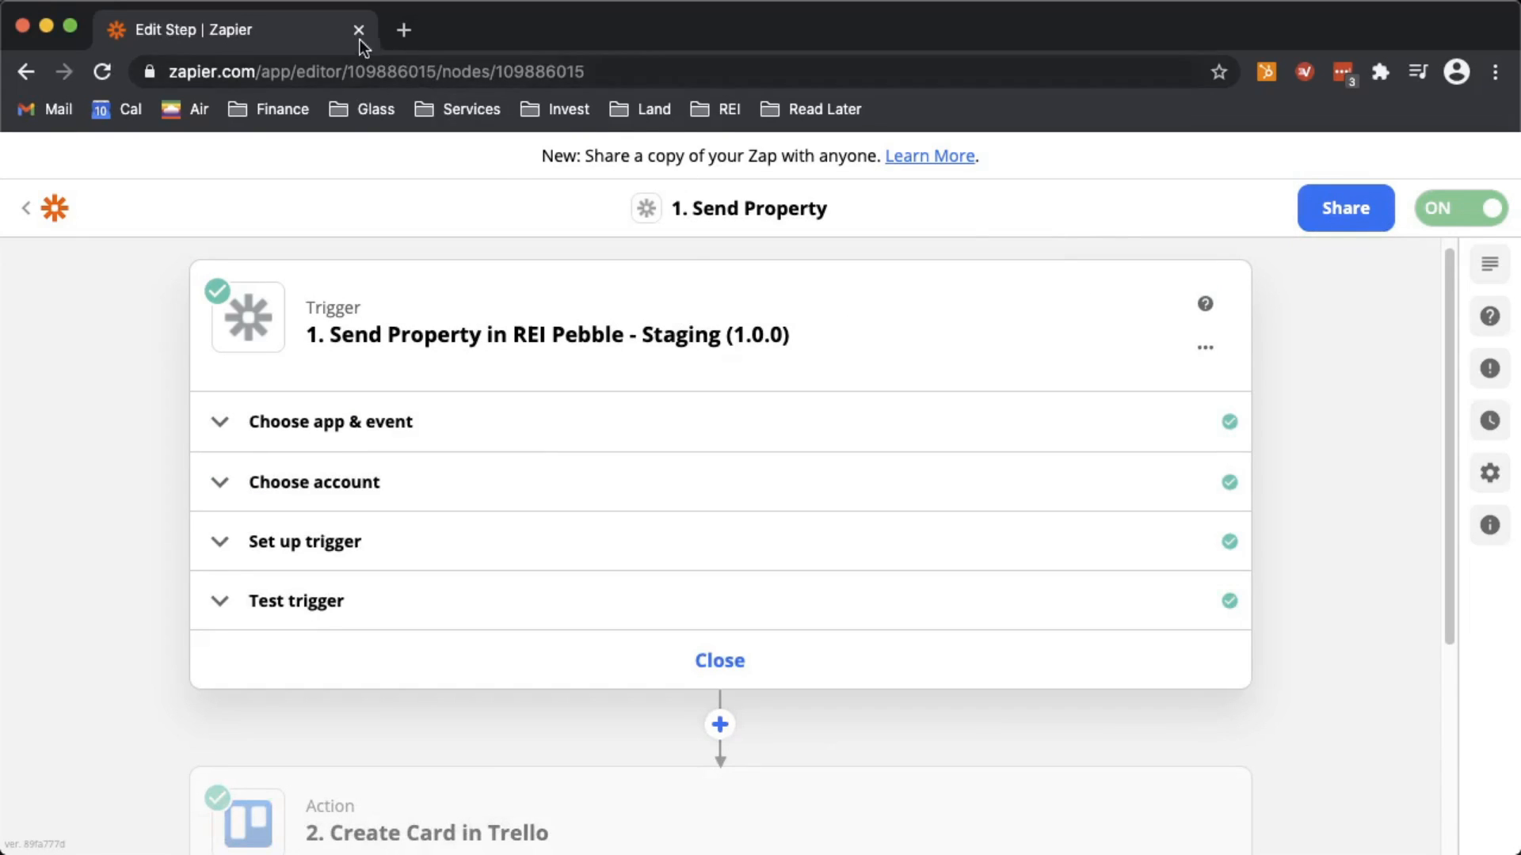
click(291, 71)
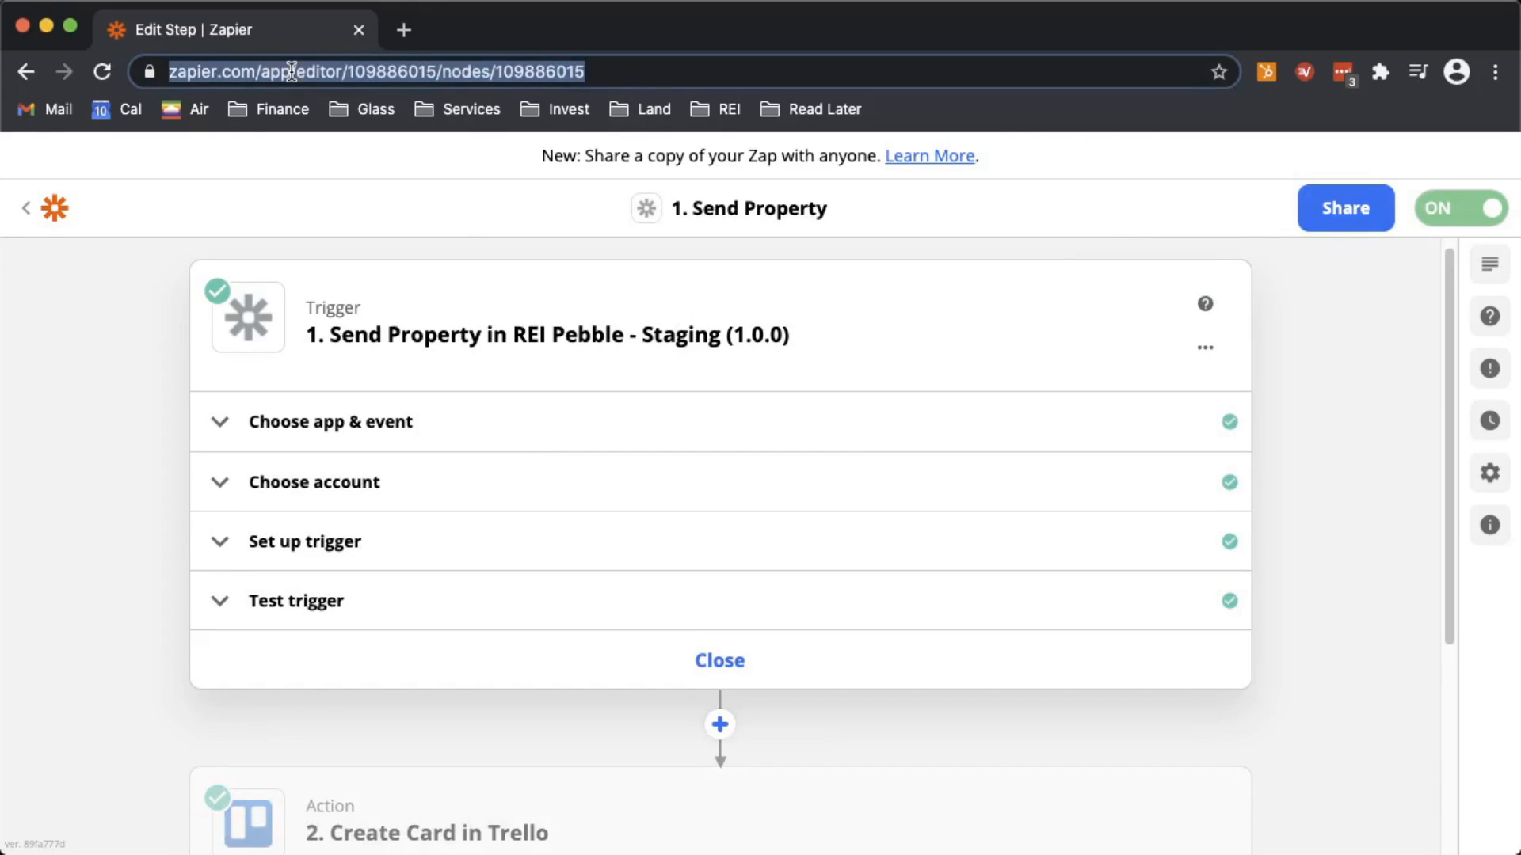
text(staging)
key(Return)
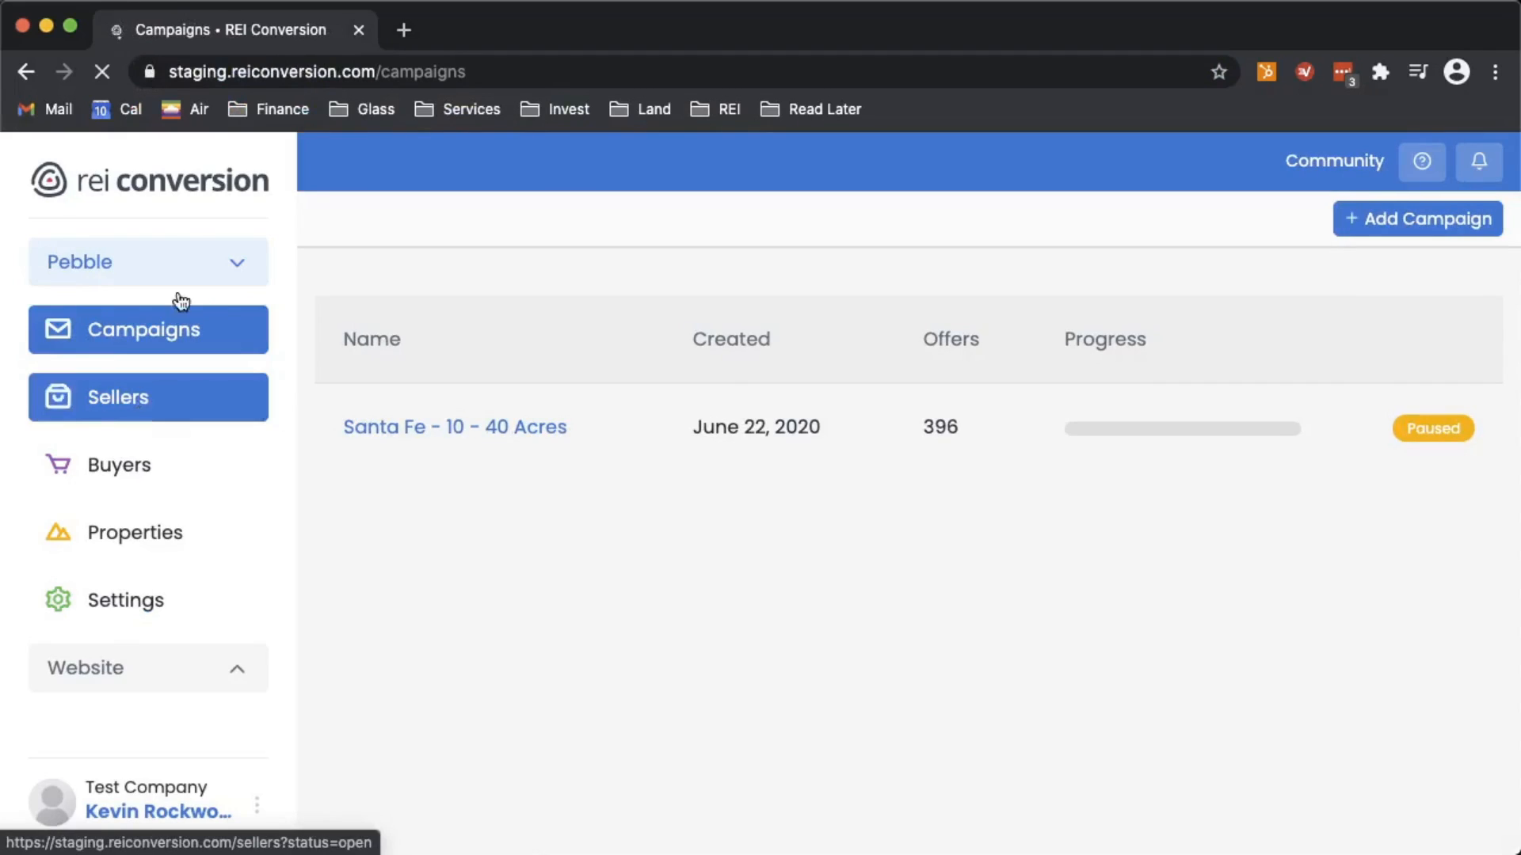
- Confirm Settings > Integrations lists Zapier's 'Send To Trello', then open Properties (3395 results)
click(167, 613)
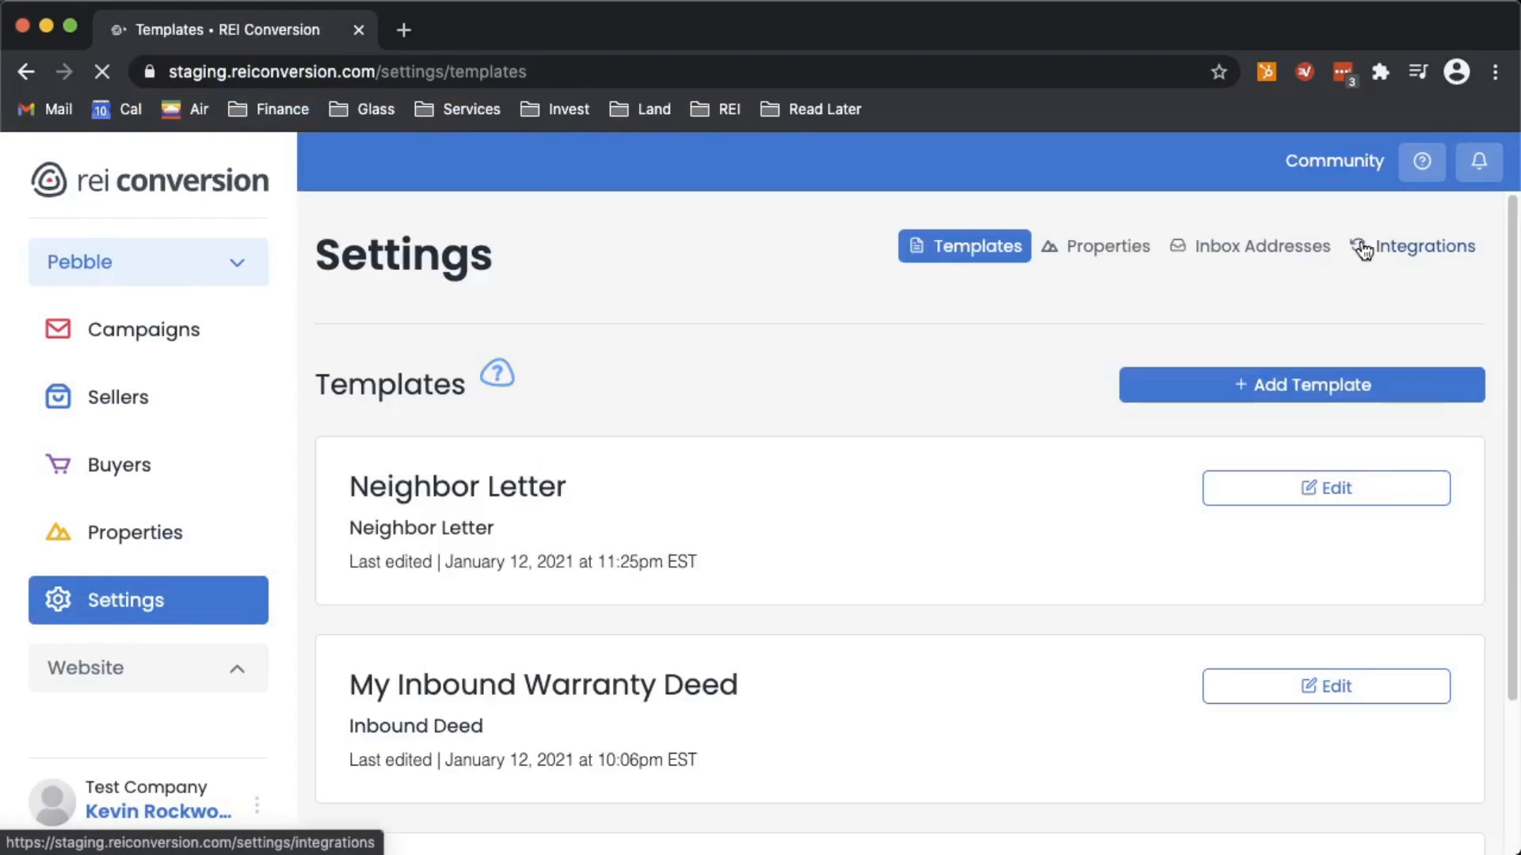
click(1402, 250)
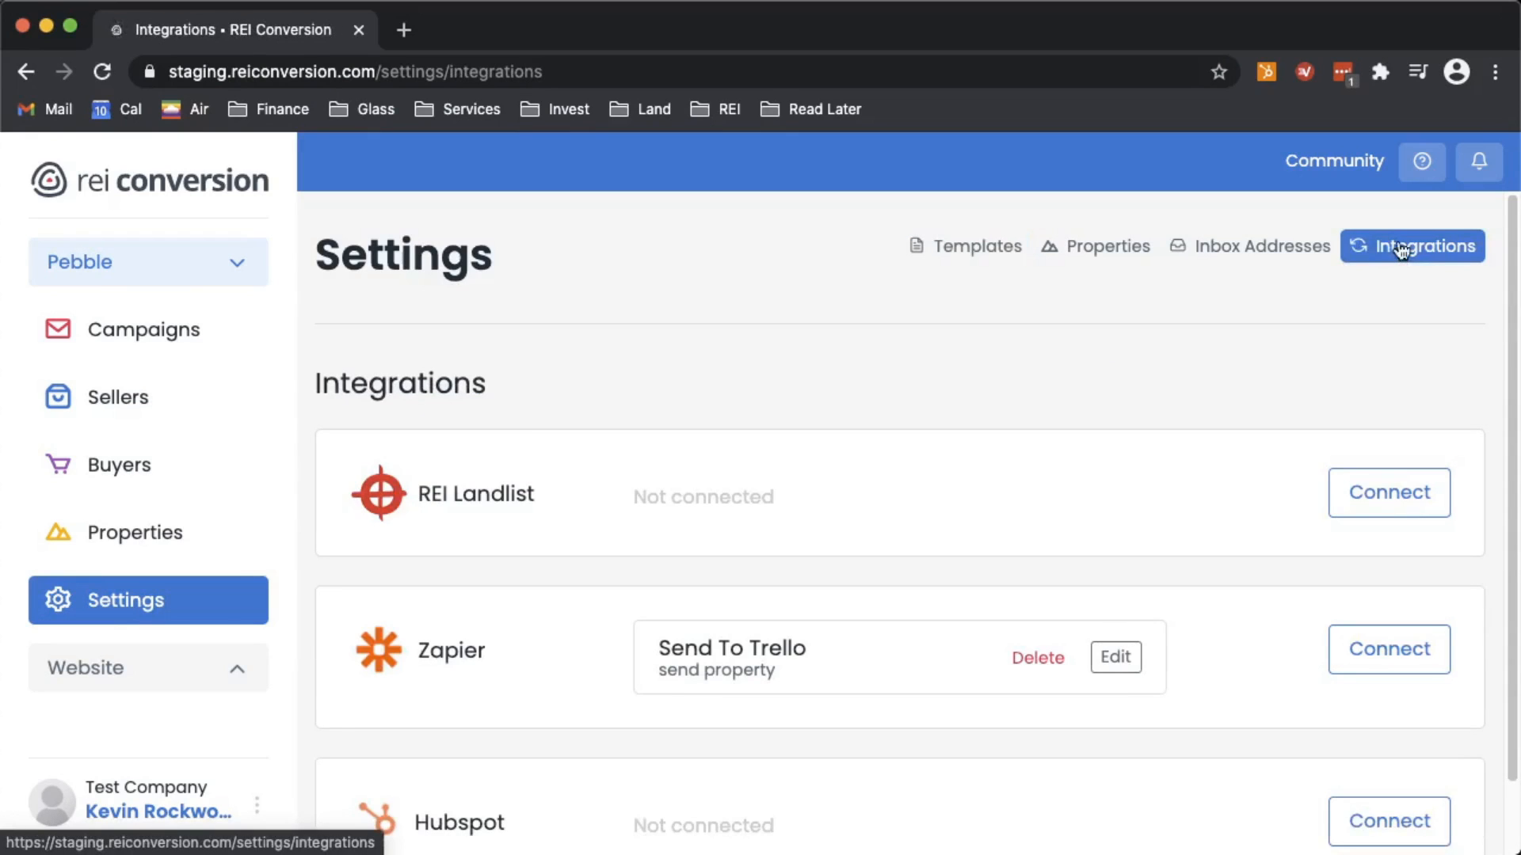
scroll(814, 589, down, 1)
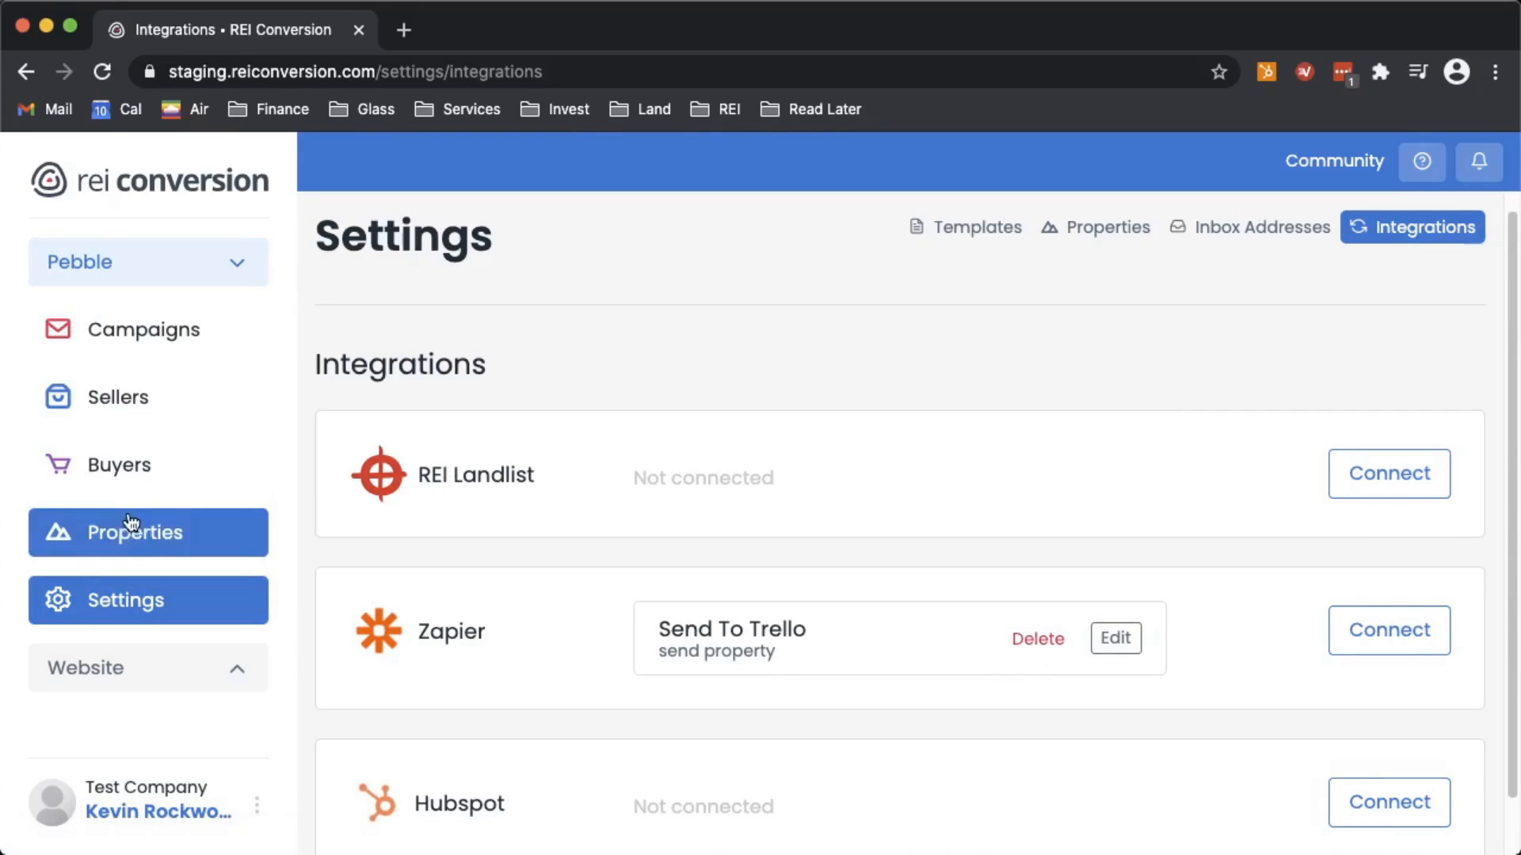
click(112, 544)
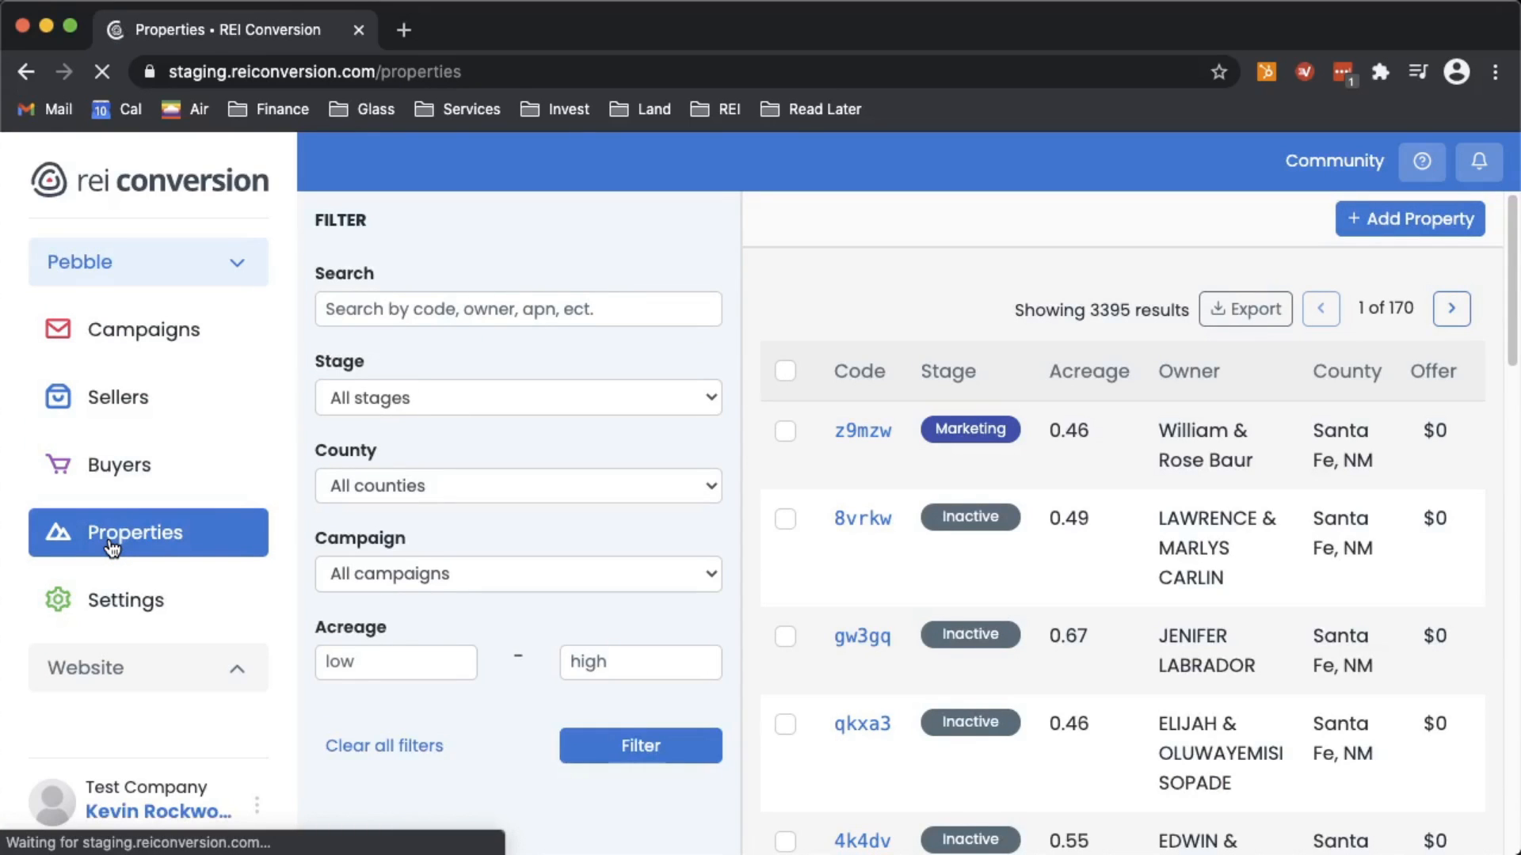
- Send property z9mzw through the Send To Trello integration, then start loading trello.com in a new tab
click(1067, 444)
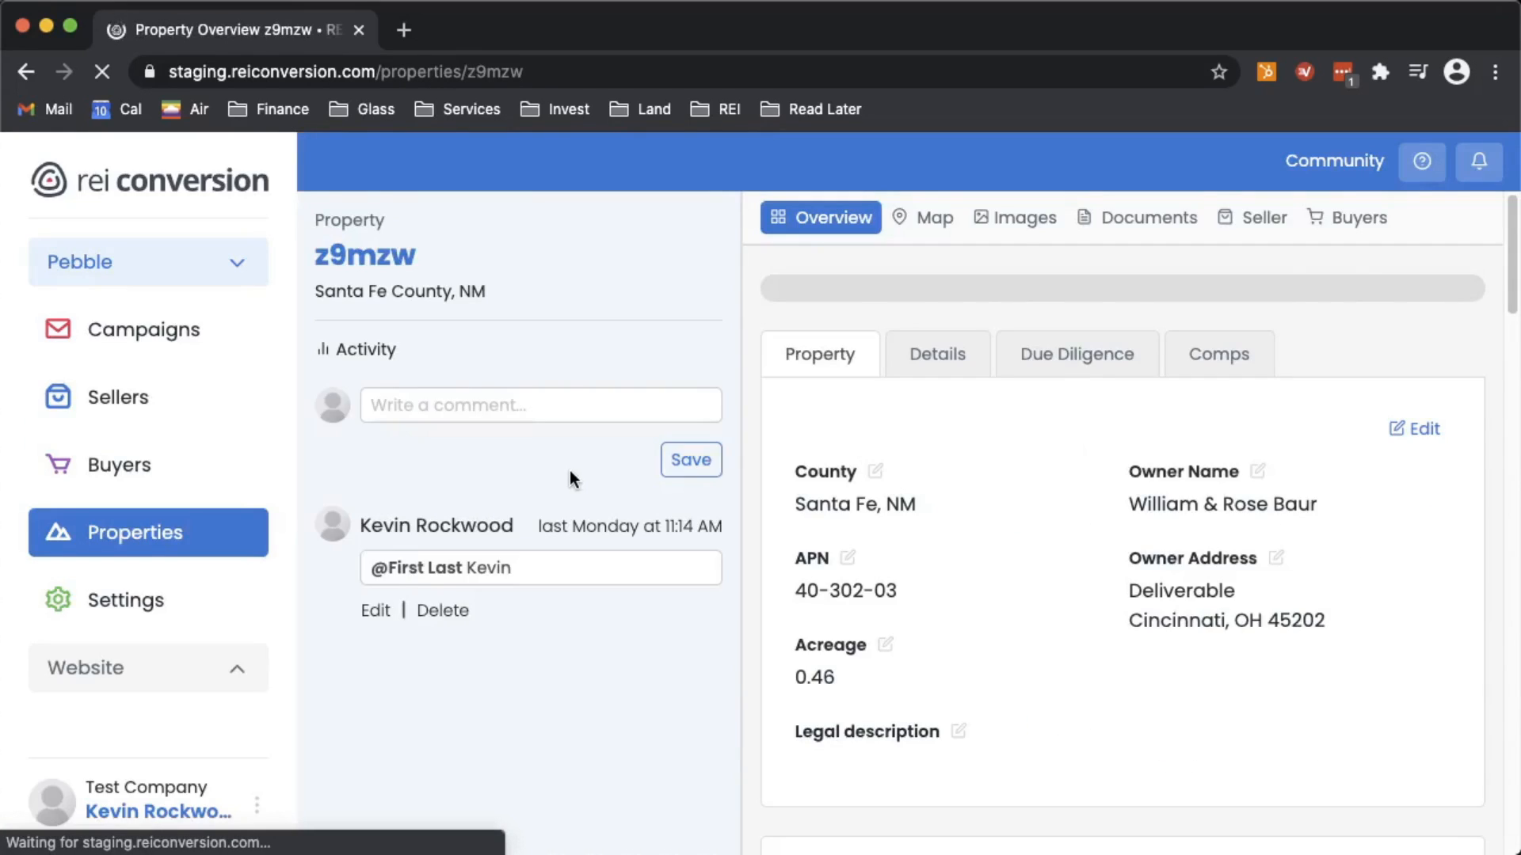
scroll(907, 515, down, 10)
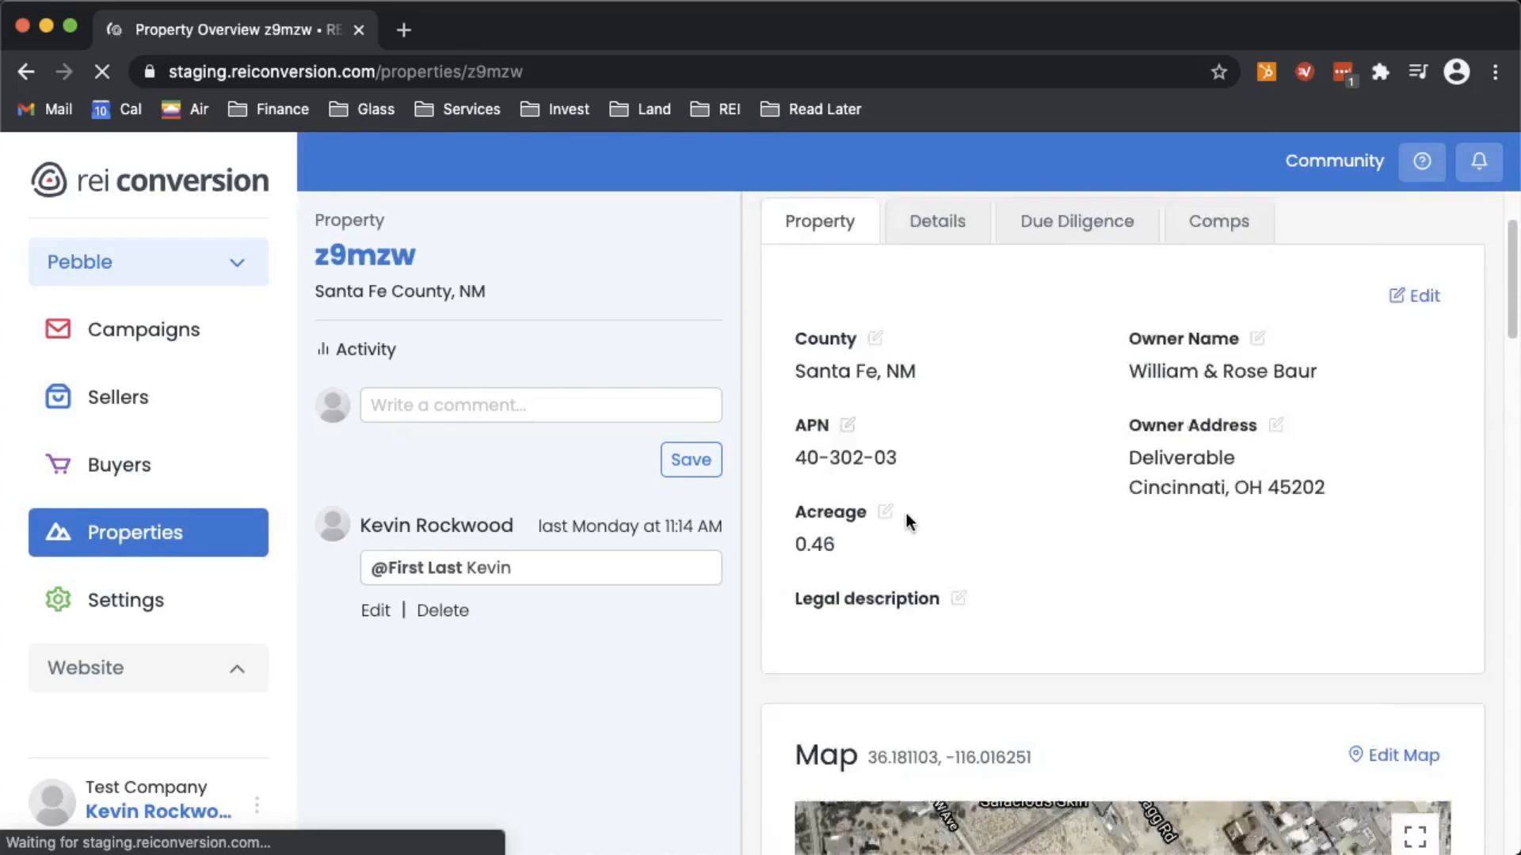
scroll(907, 515, down, 4)
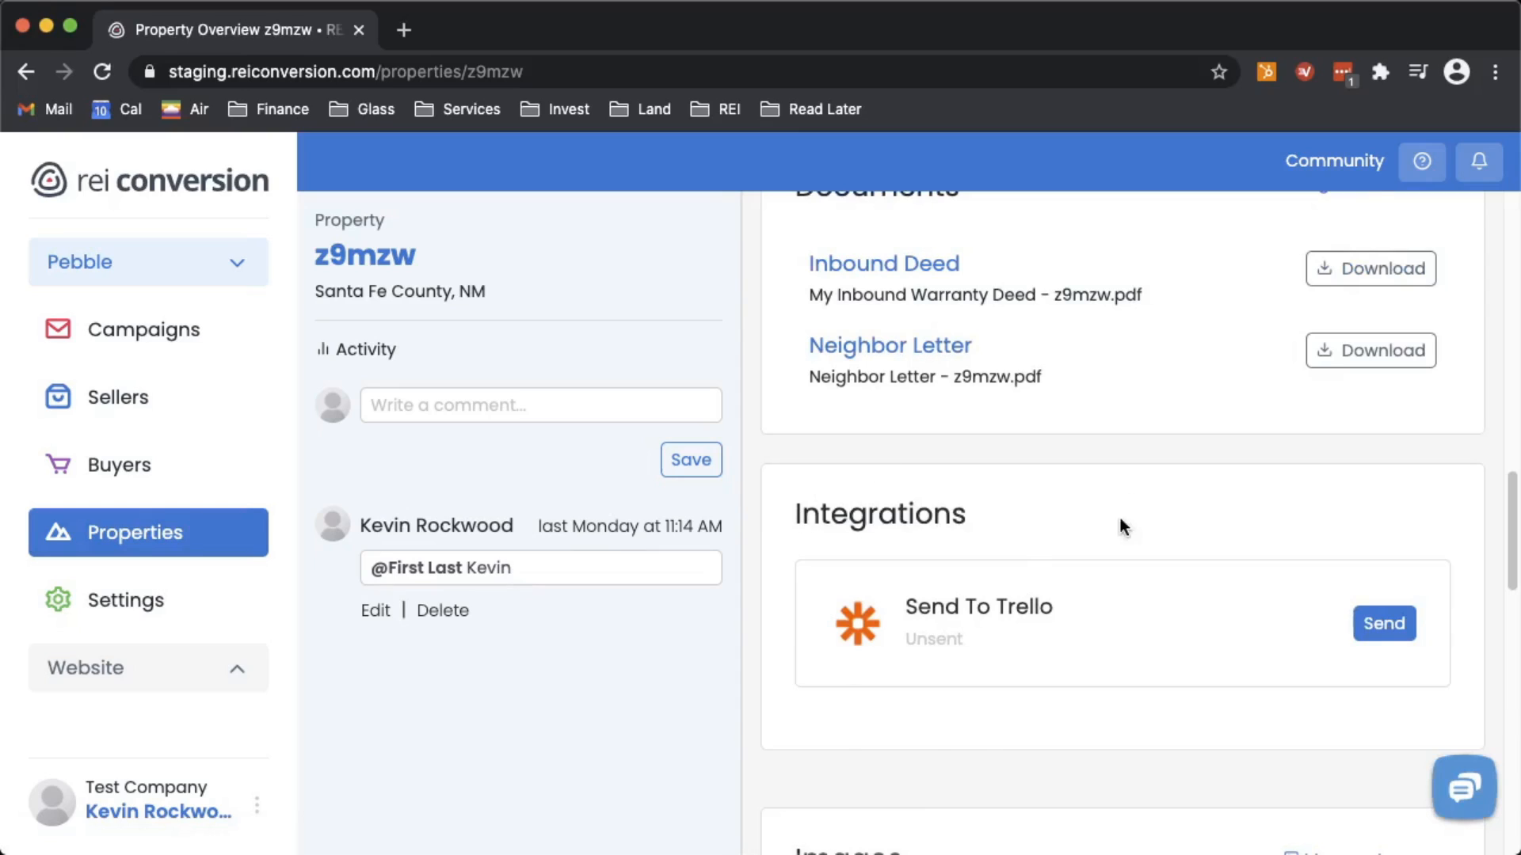
click(1398, 628)
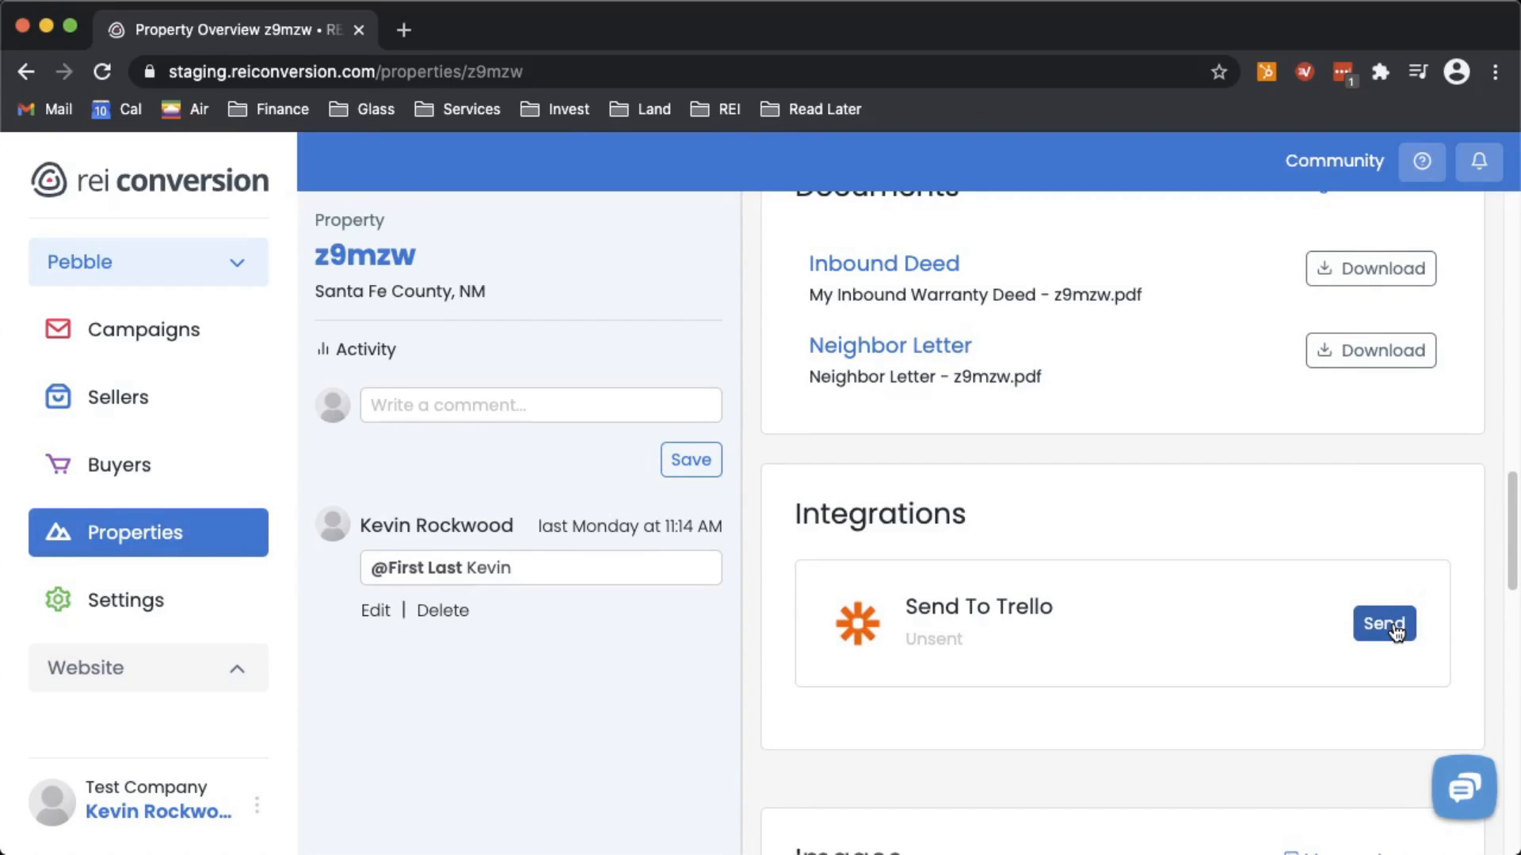
click(1396, 630)
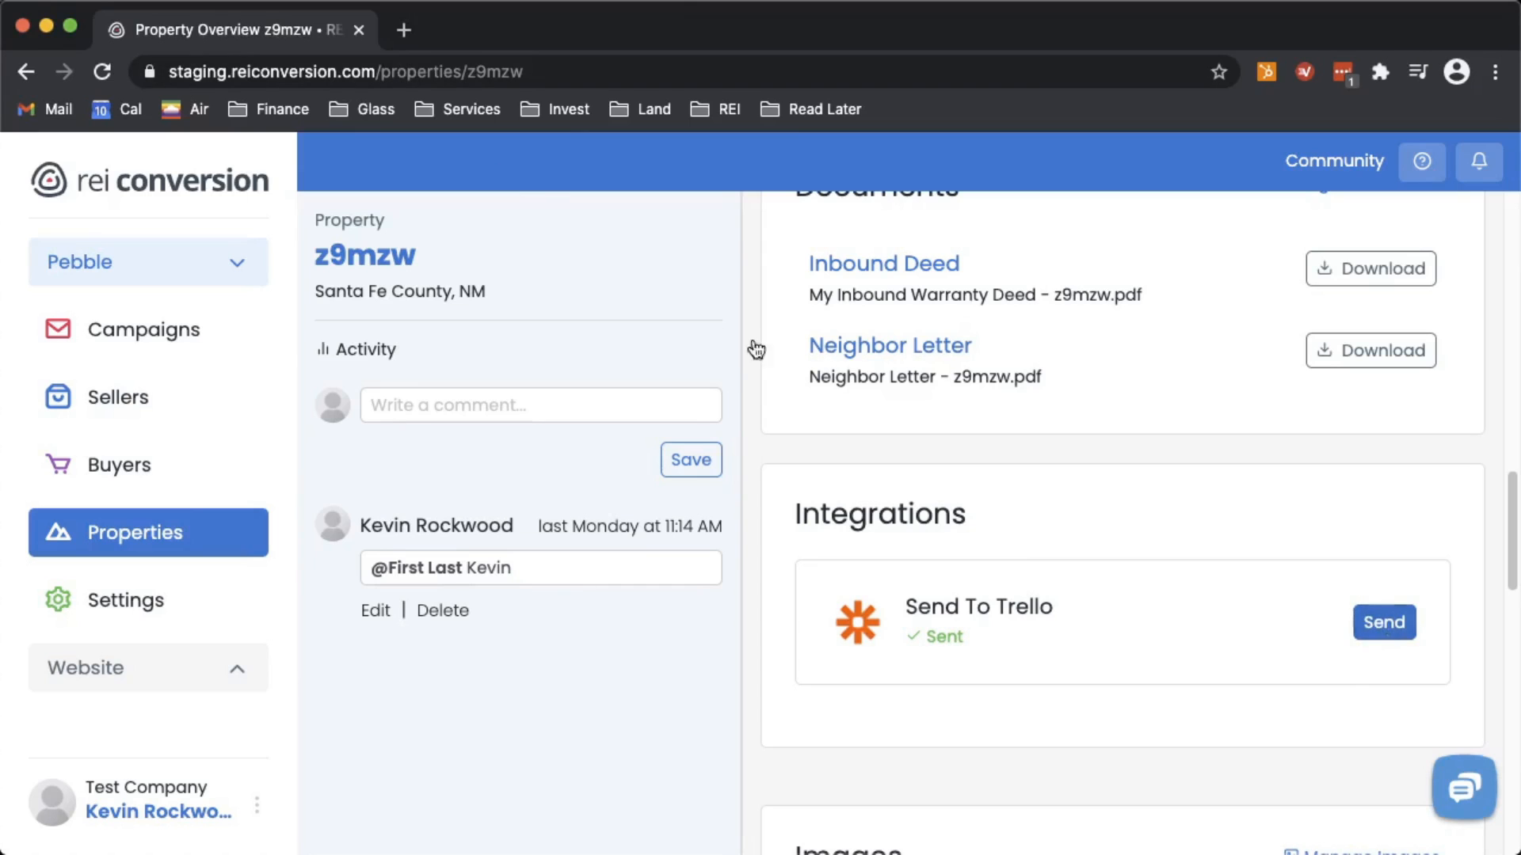
click(411, 34)
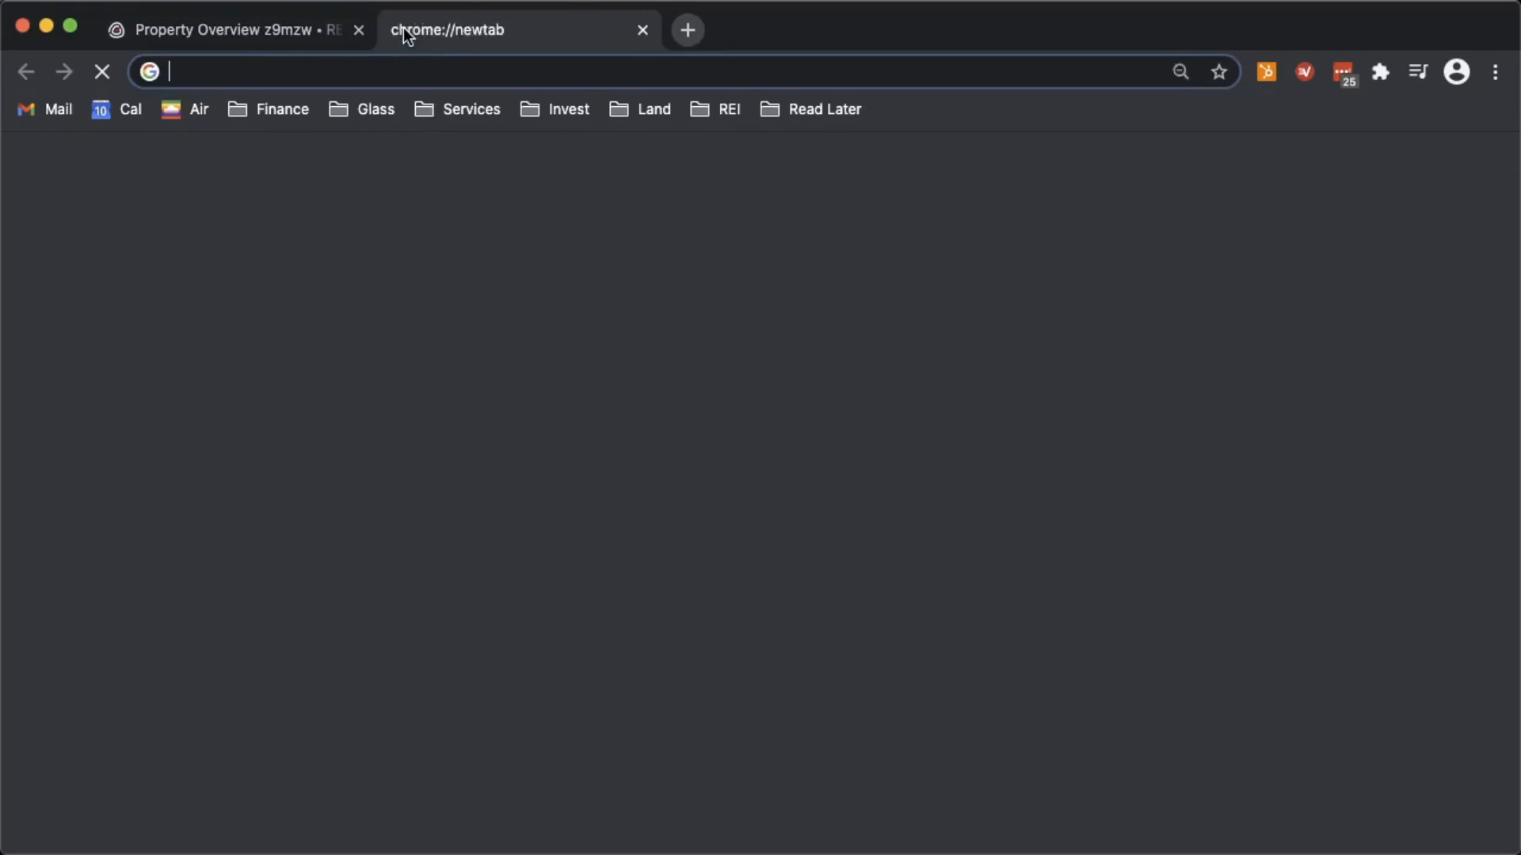
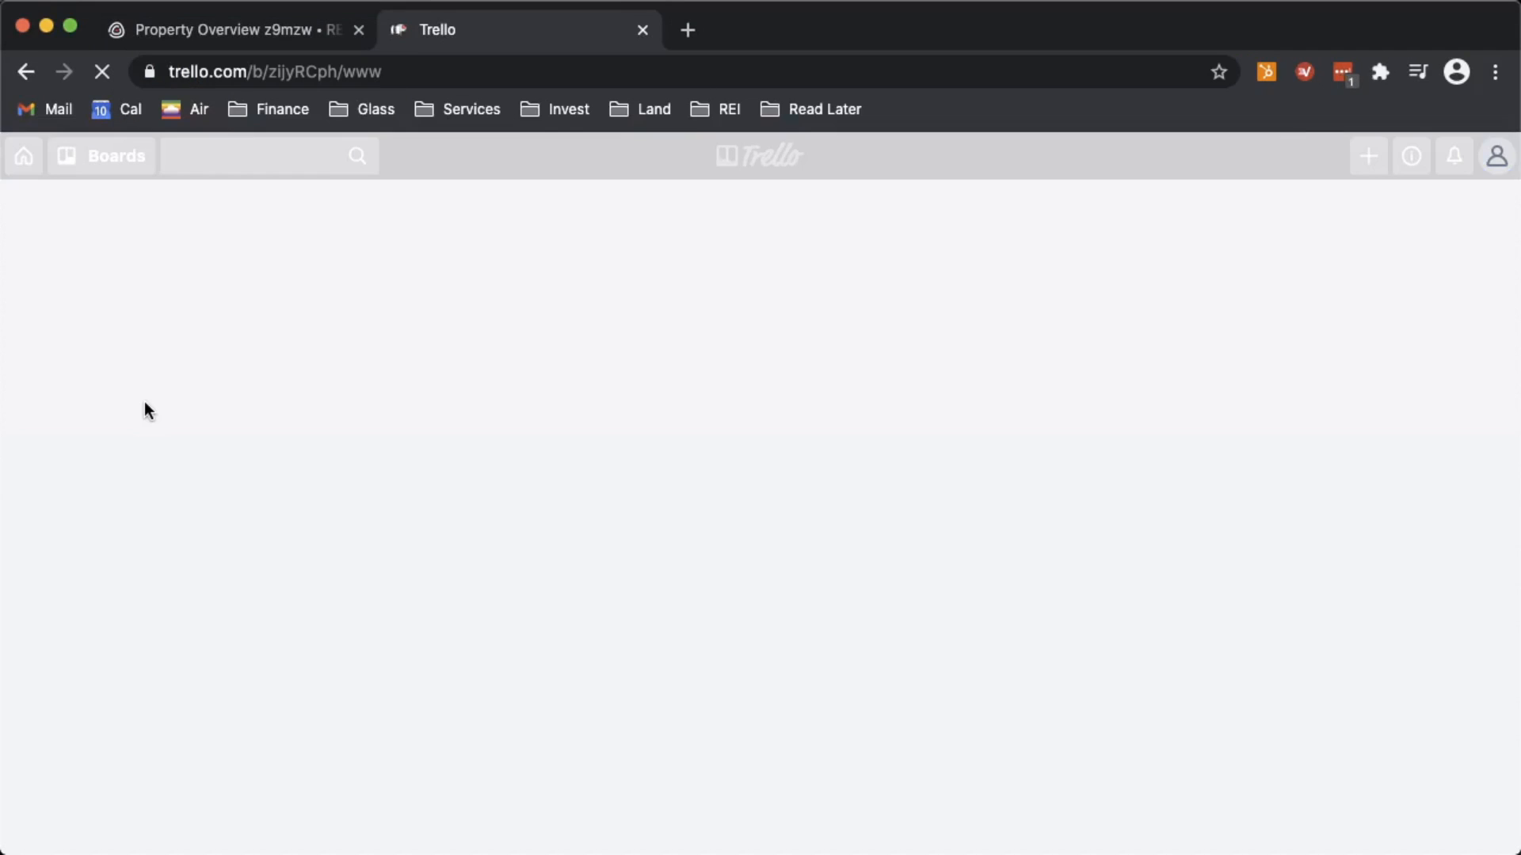